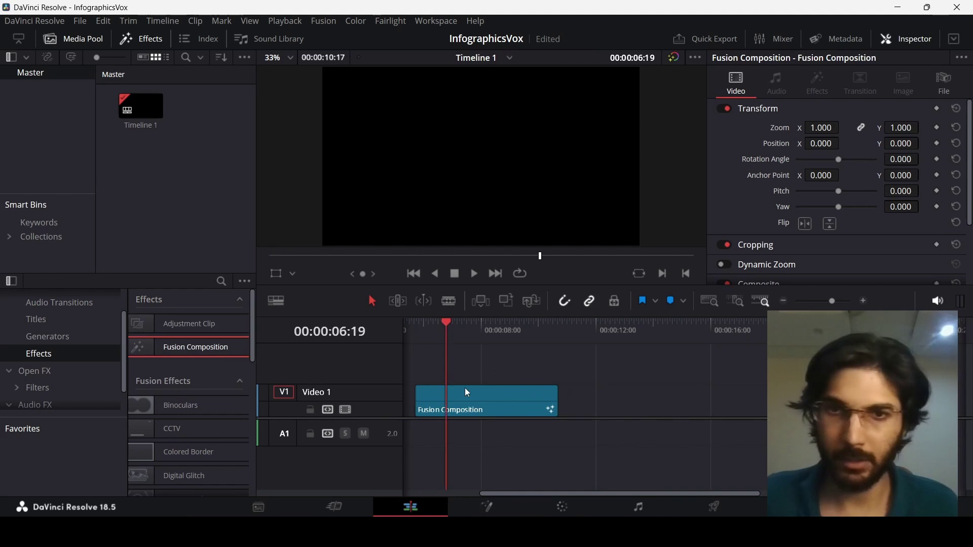
- Open the timeline's Fusion Composition clip in the Fusion page
click(470, 400)
right_click(470, 400)
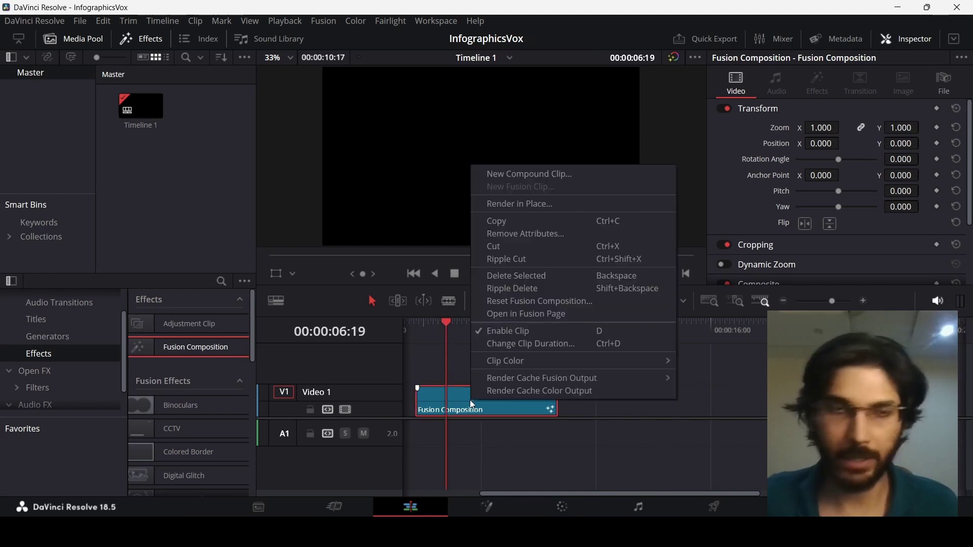
click(532, 315)
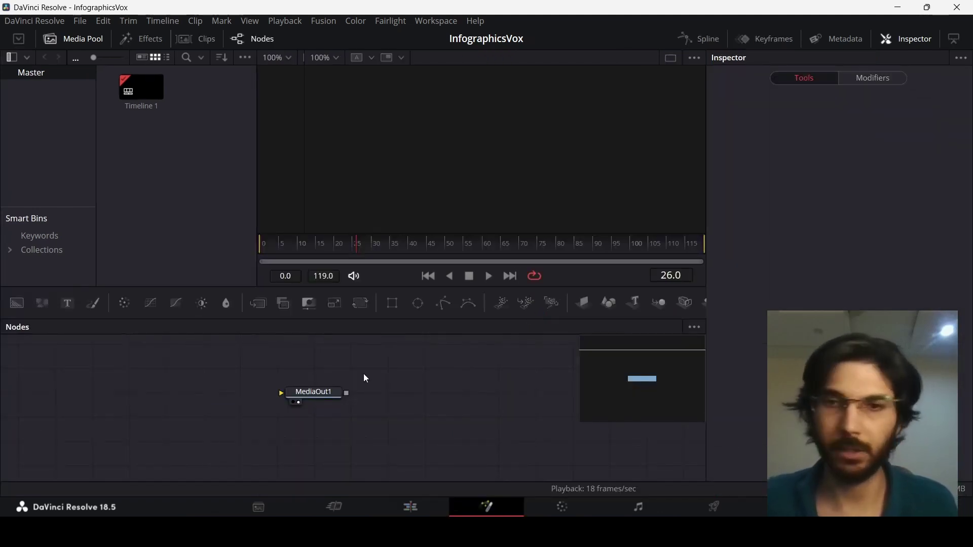
- Add a Background node feeding MediaOut1 and insert a Grid node between the two
drag(333, 400, 369, 448)
drag(21, 304, 350, 441)
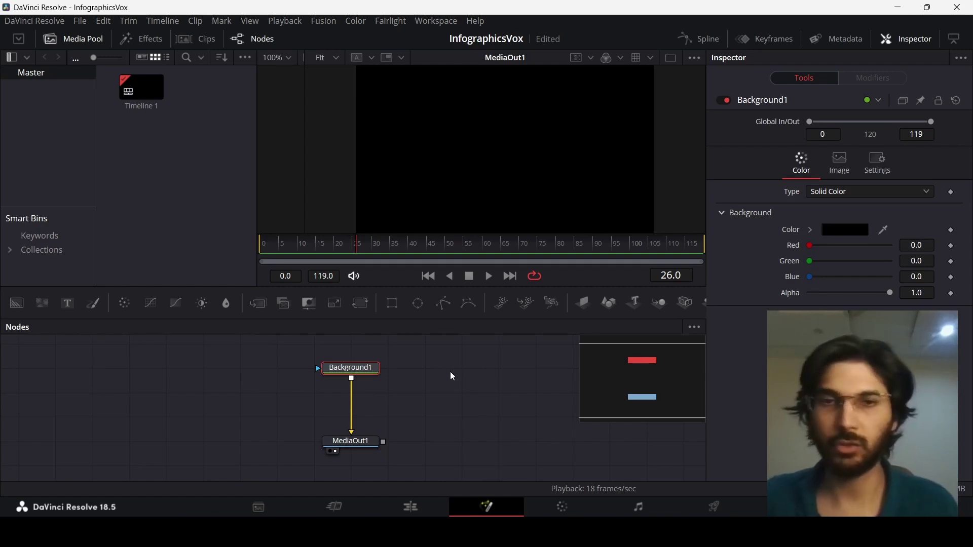
key(shift+space)
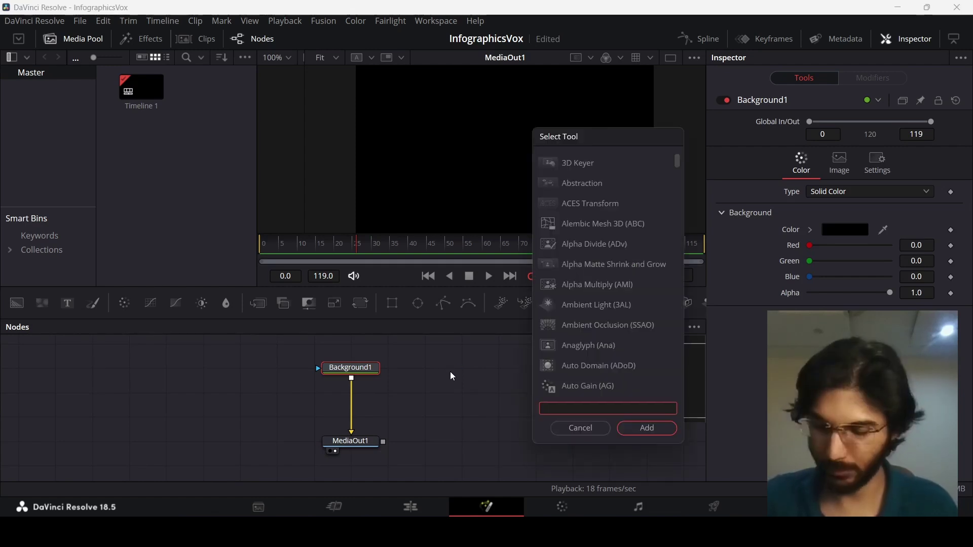
text(grid)
key(Return)
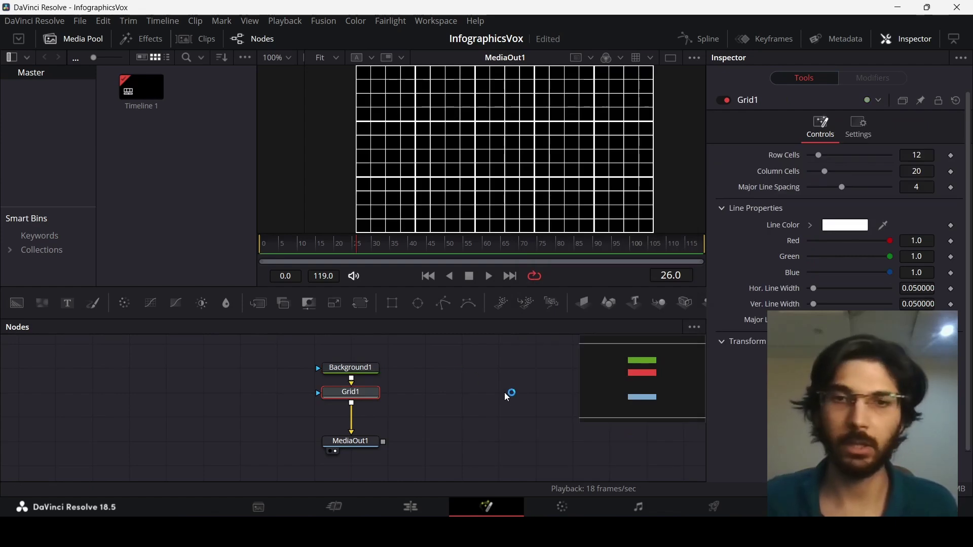
- Set the grid's major line spacing to 0, its row cells to 3 and its column cells to 5
click(927, 188)
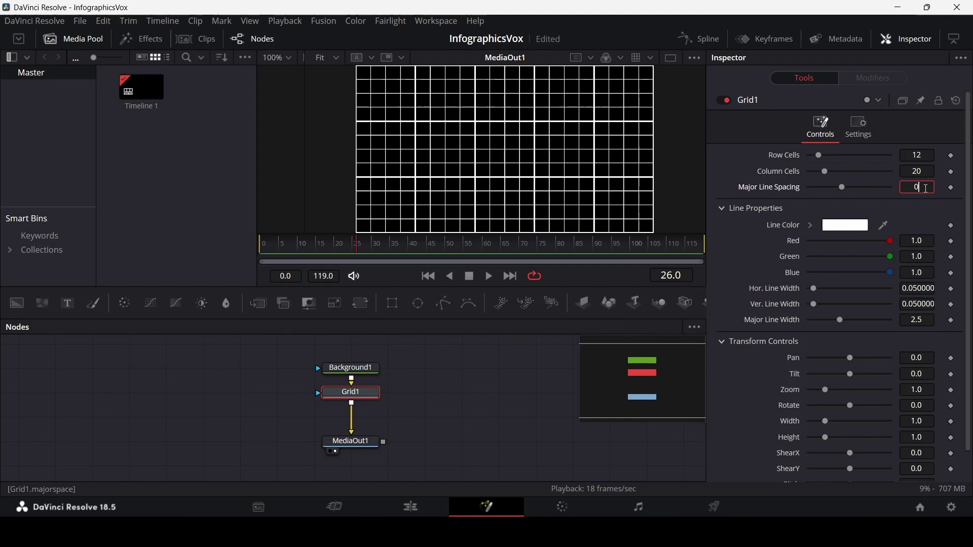
key(Return)
click(918, 155)
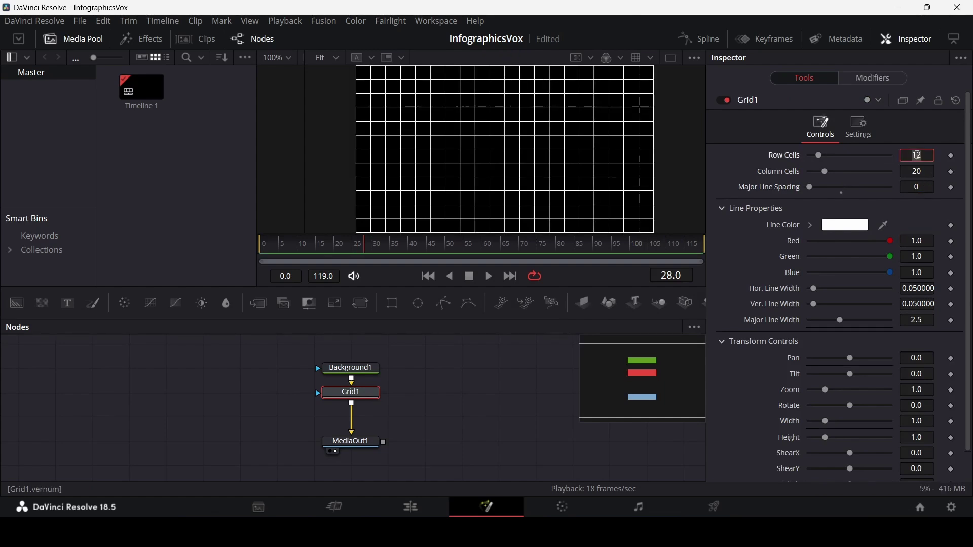
text(3)
key(Tab)
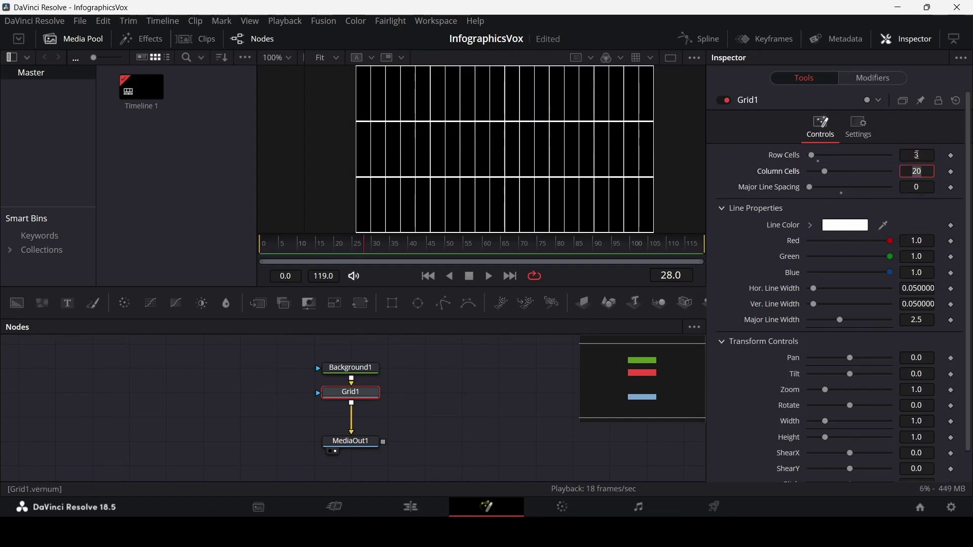
text(5)
key(Tab)
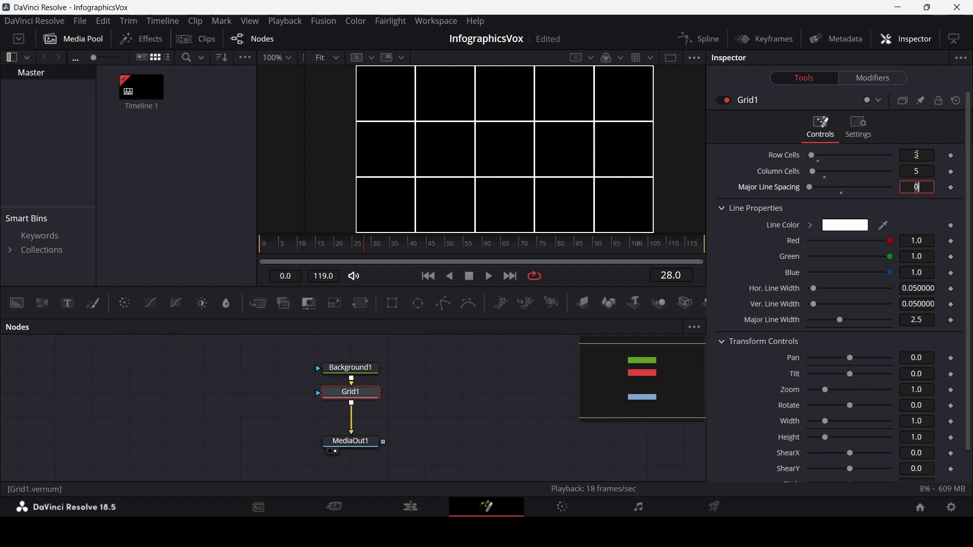
- Scale the grid down by setting its Zoom to 0.5
click(927, 391)
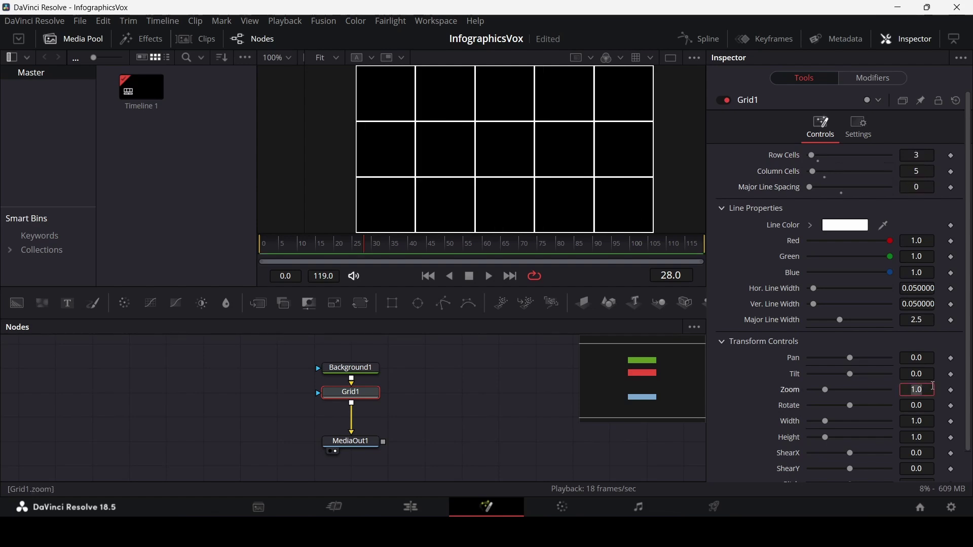
text(0.5)
key(Tab)
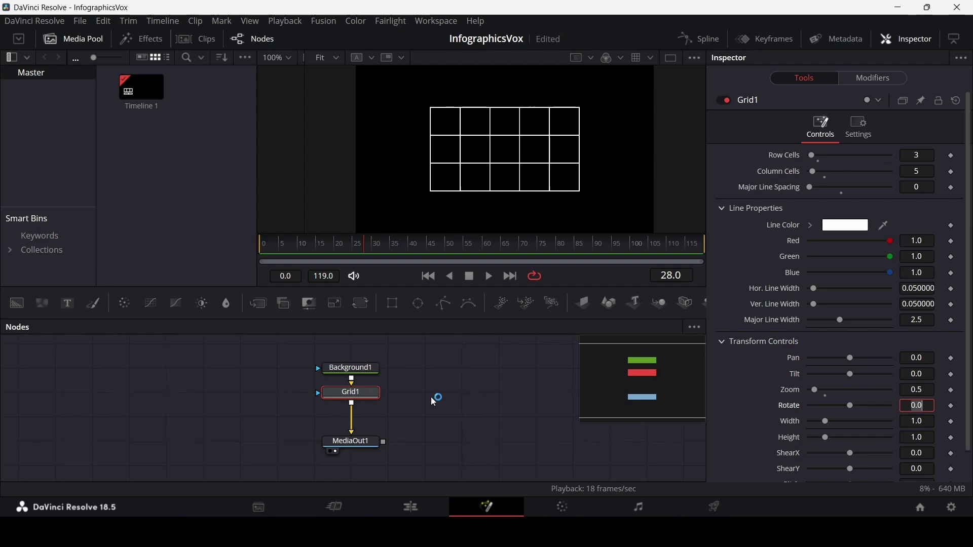
- Mask Grid1 with a FastNoise node set to Detail 10, Contrast 5, Brightness 1 and Scale 5
drag(38, 304, 319, 393)
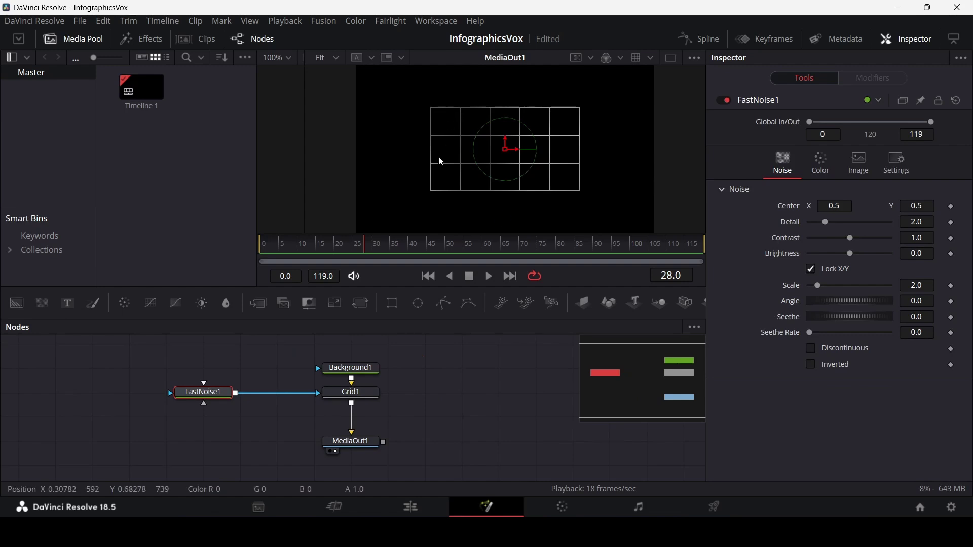
drag(826, 222, 913, 221)
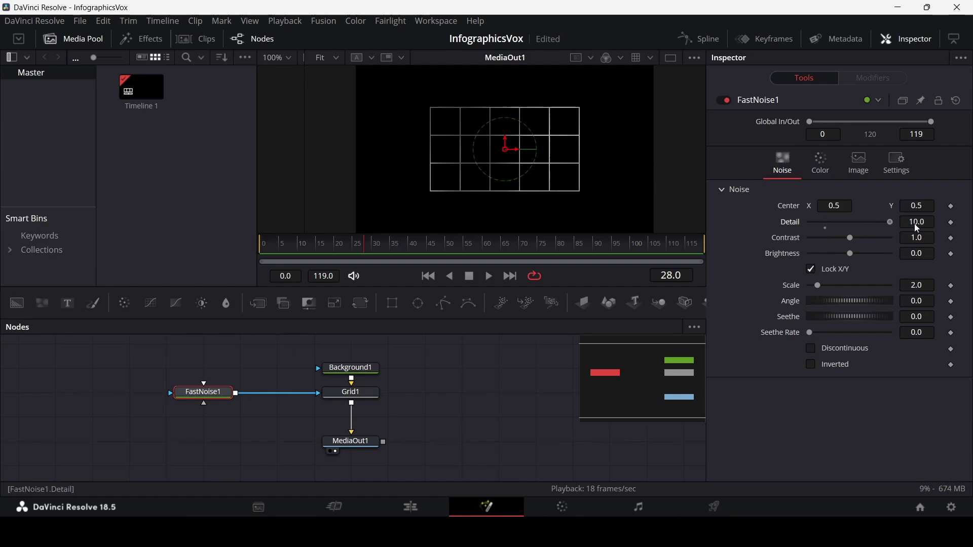
drag(852, 238, 915, 263)
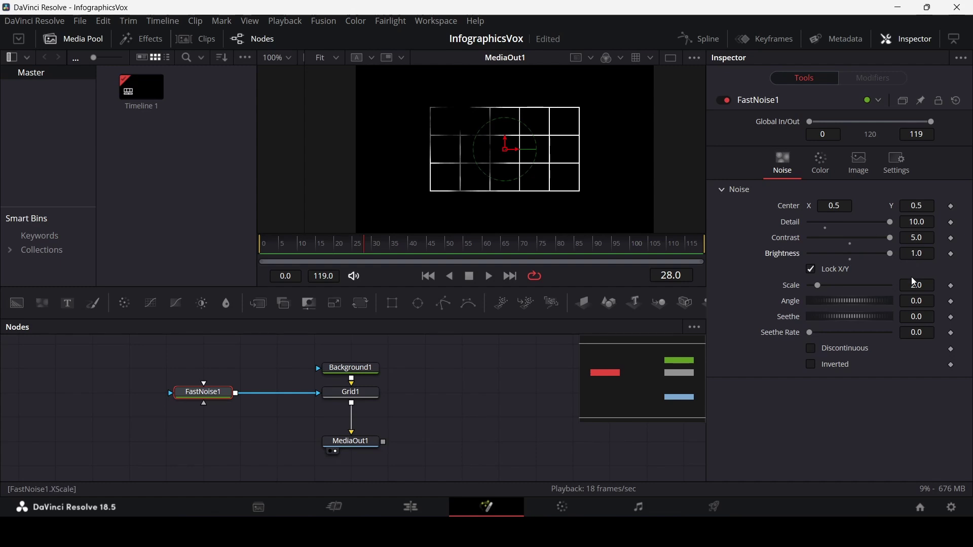
key(Home)
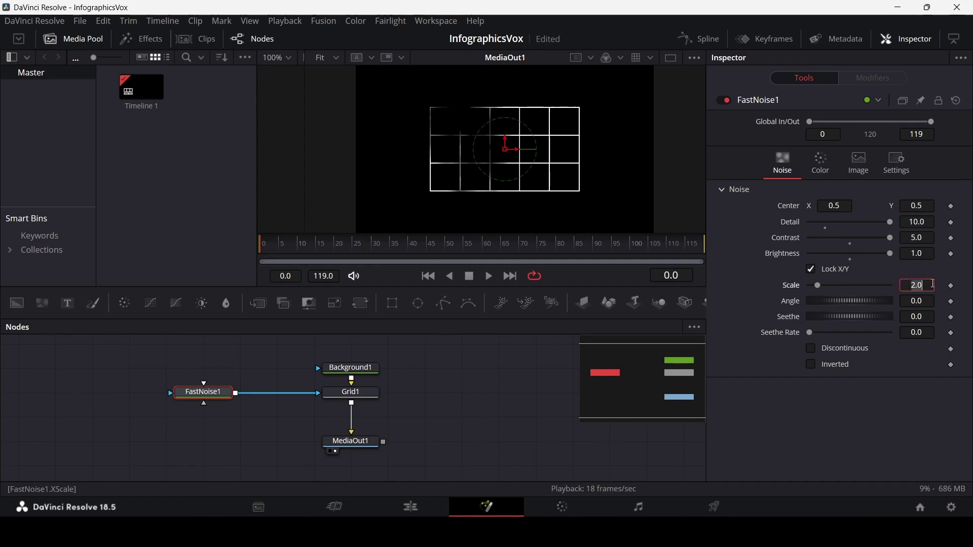
key(Tab)
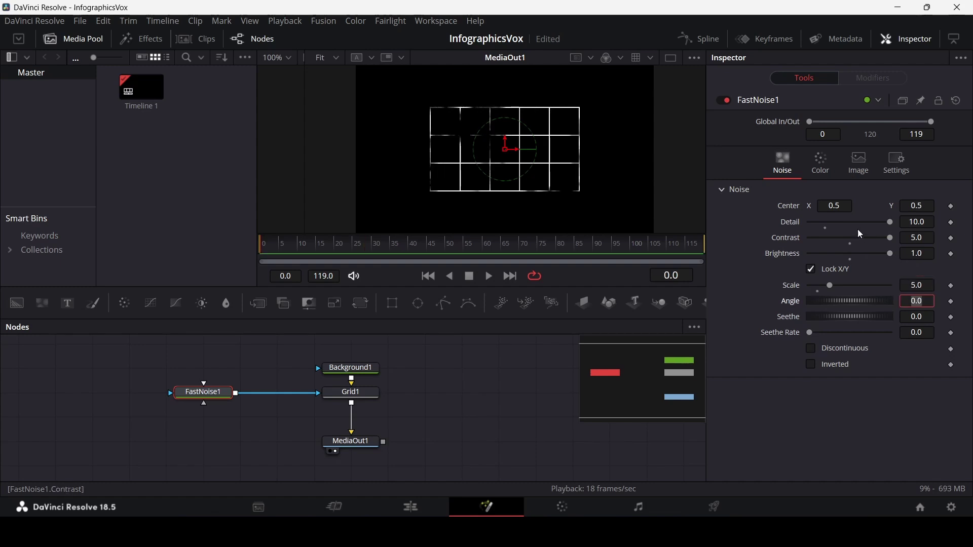
- Set the FastNoise centre X to 0.12 so the breaks in the grid lines shift
click(836, 208)
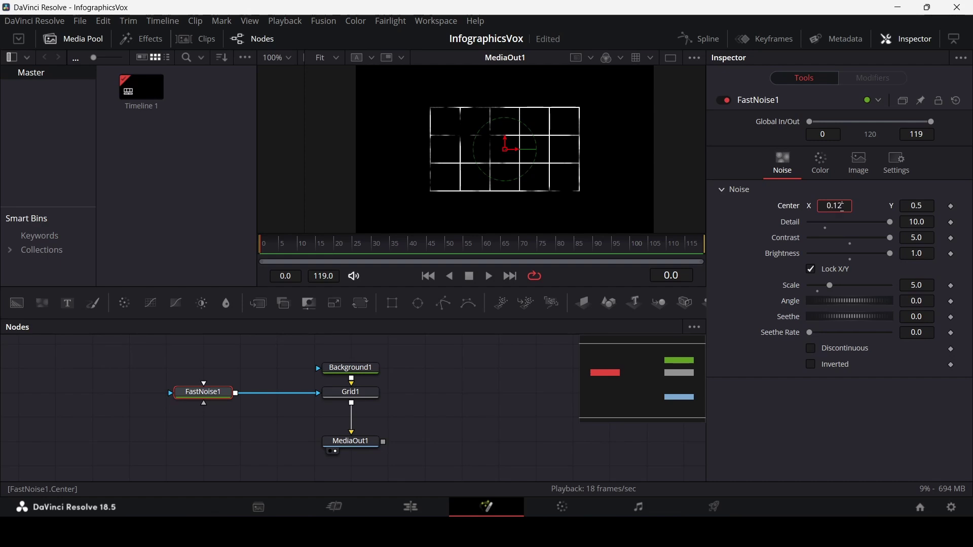
text(0.12)
key(Tab)
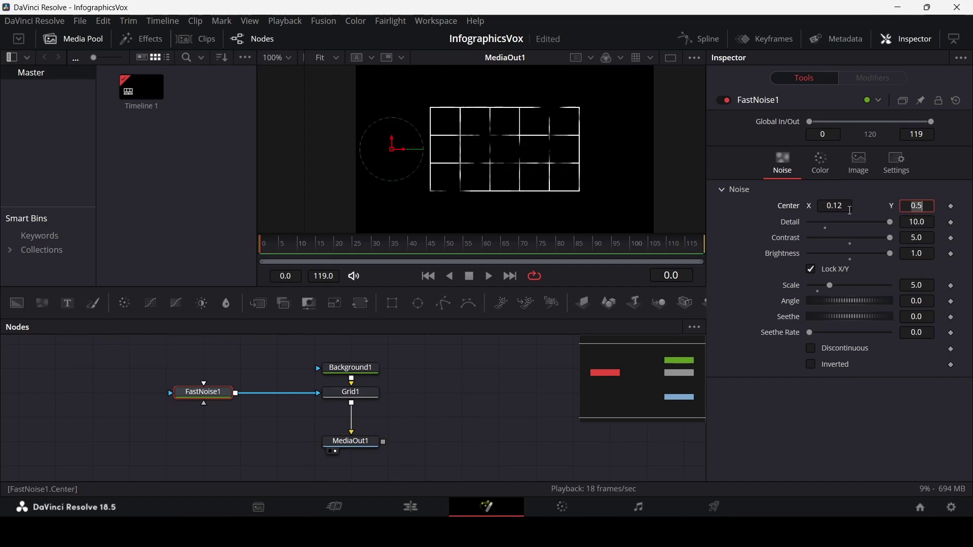
drag(849, 210, 830, 210)
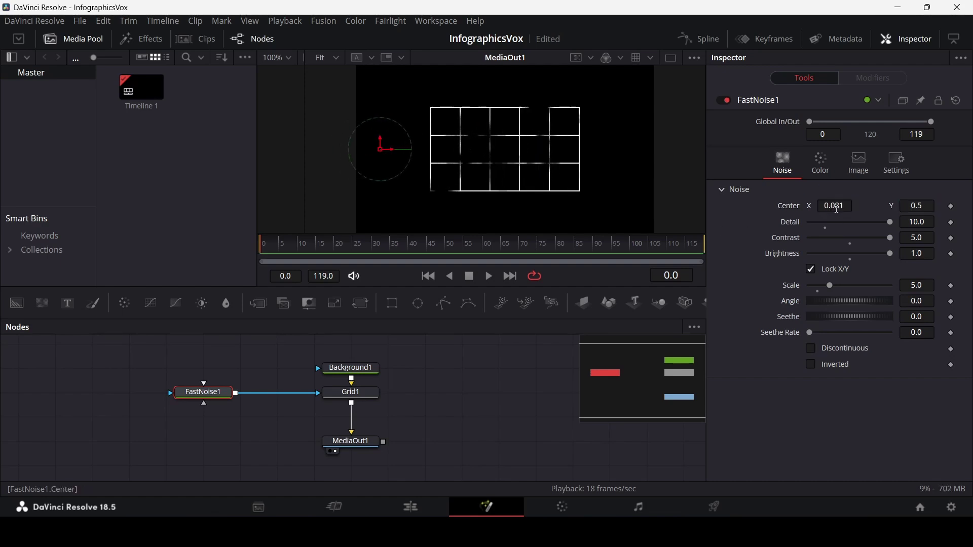
key(ctrl+z)
- Add a Rectangle mask to FastNoise1 and shift it horizontally to a centre X of about 0.46
click(539, 377)
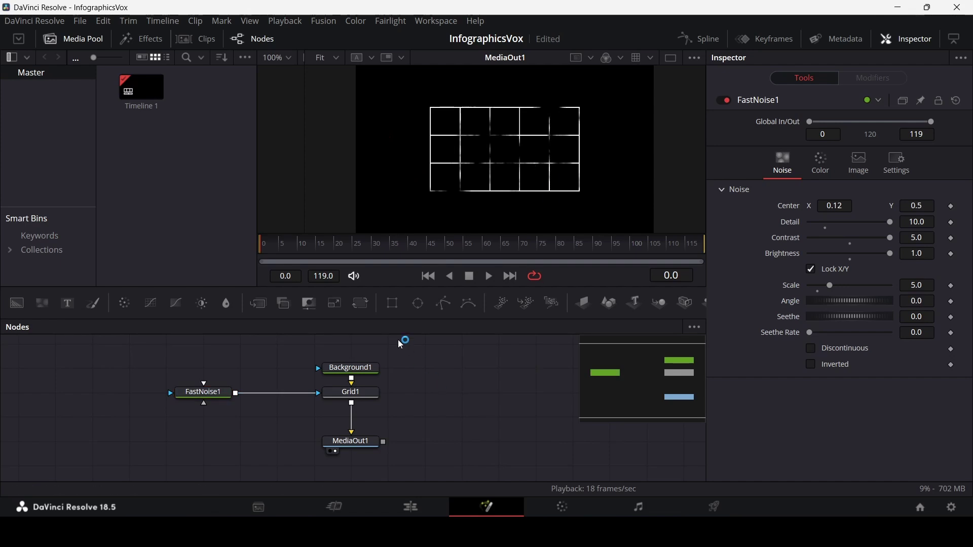
drag(390, 305, 218, 397)
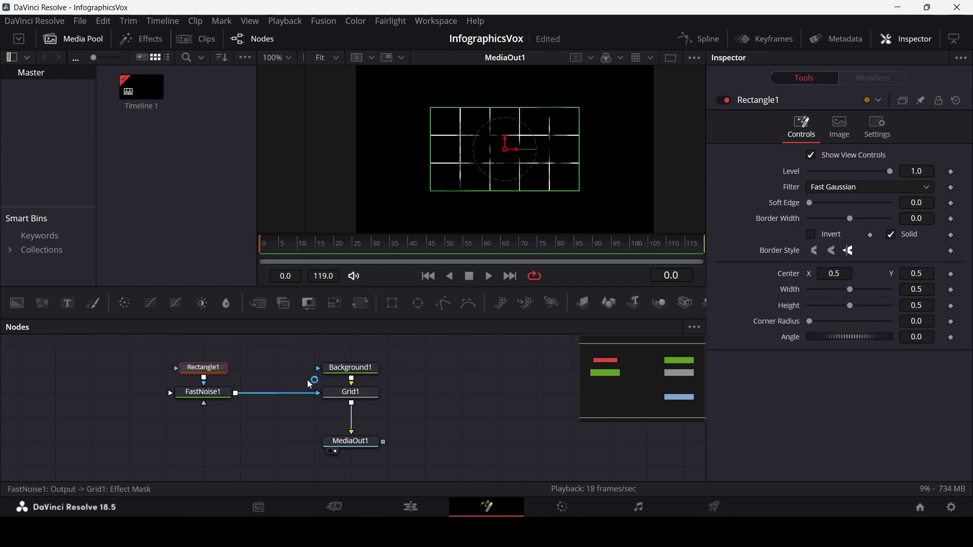
drag(515, 148, 501, 151)
click(496, 373)
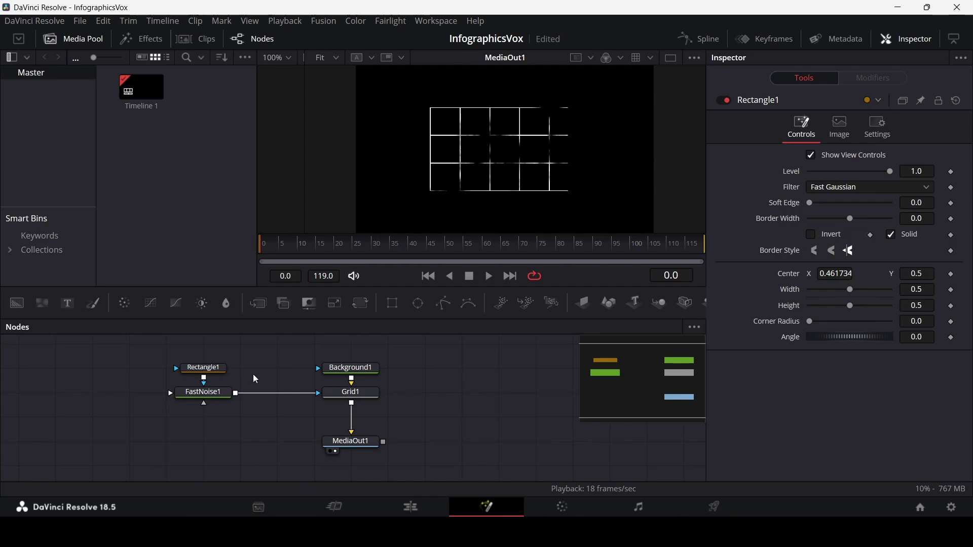
- Soften the edge of the Rectangle1 mask to about 0.038
click(219, 369)
mouse_move(810, 204)
mouse_down()
mouse_move(839, 206)
mouse_move(826, 205)
mouse_up()
click(495, 390)
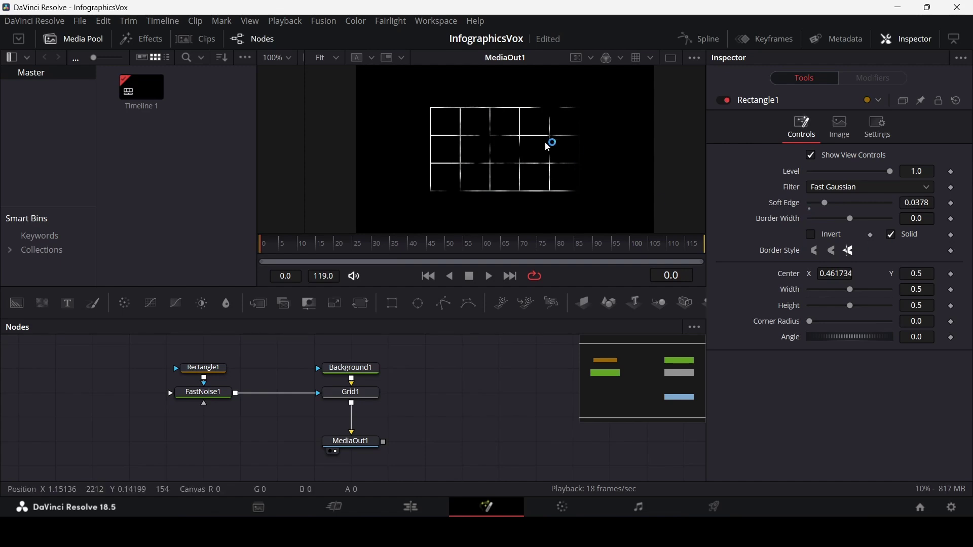
scroll(553, 152, up, 1)
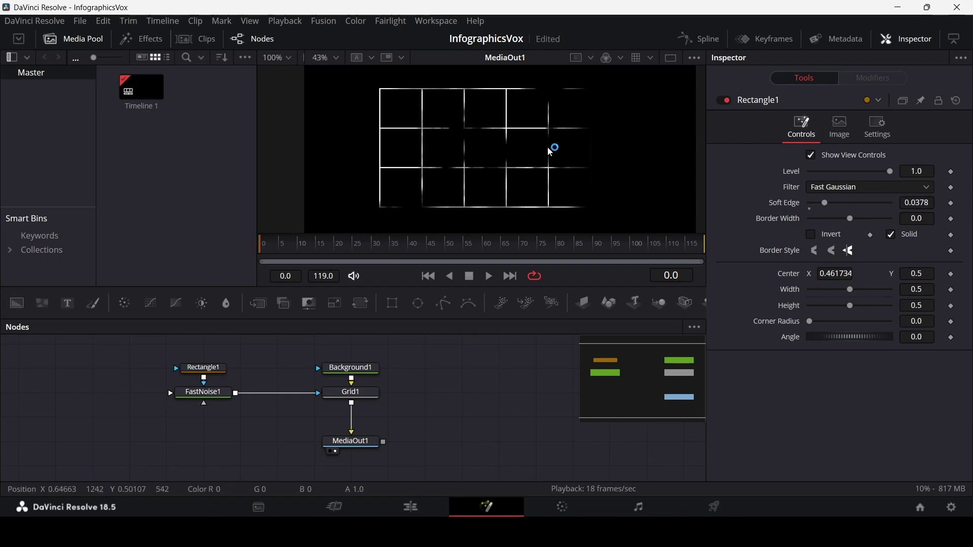
- Add a second Background node with its own Rectangle mask and merge it over Grid1's output
click(351, 393)
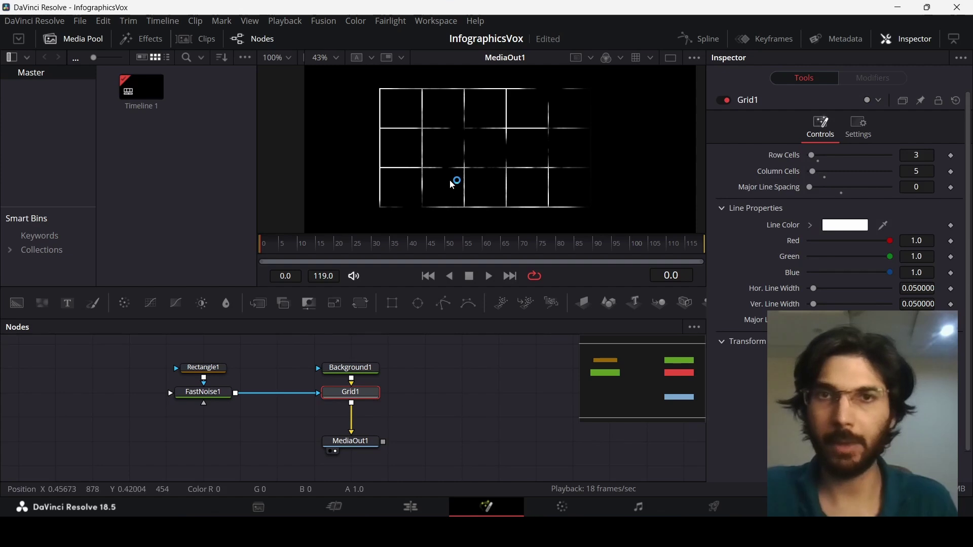
scroll(432, 150, up, 2)
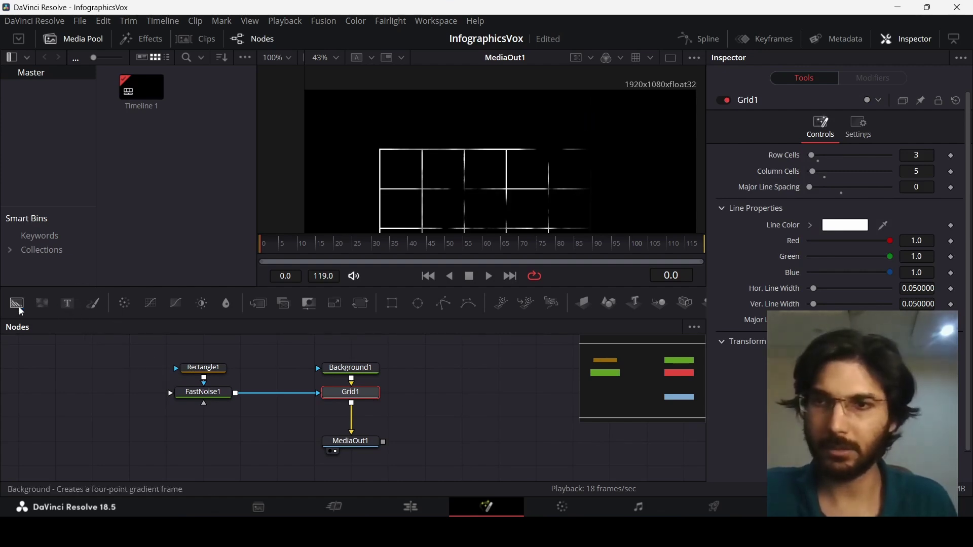
drag(17, 303, 218, 425)
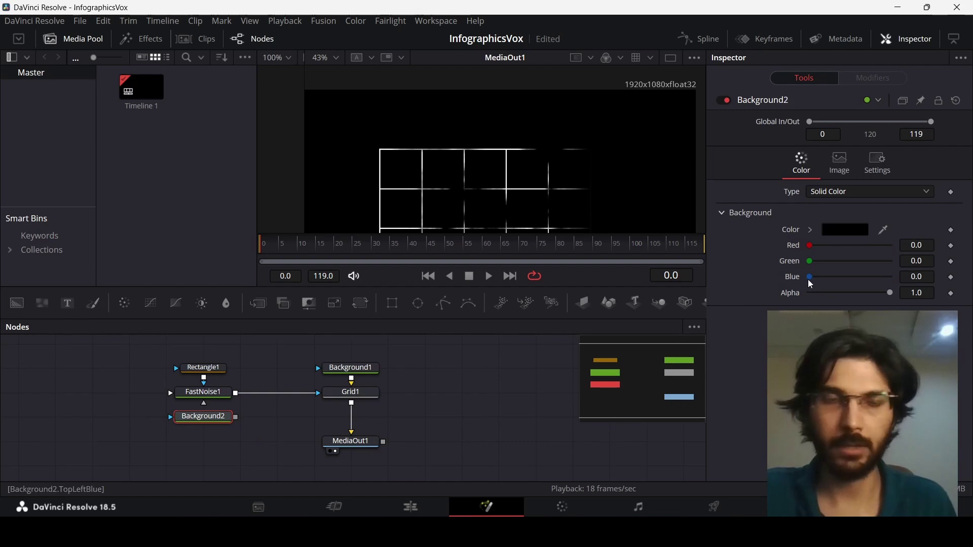
drag(393, 303, 147, 420)
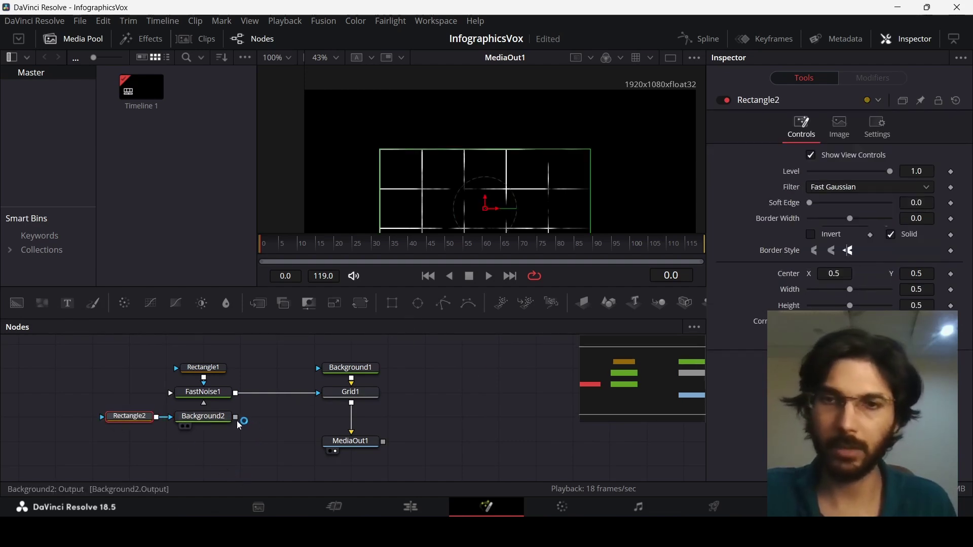
drag(235, 419, 355, 405)
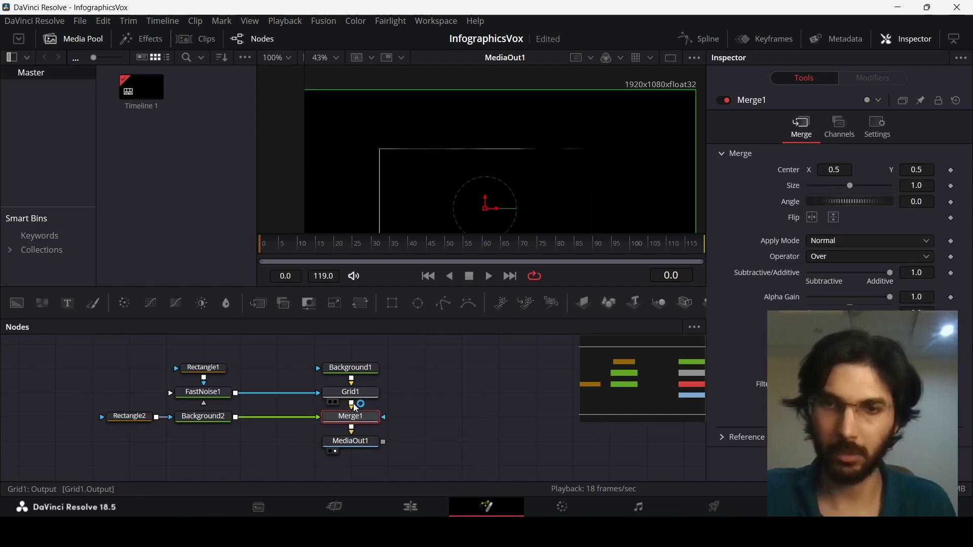
- Change the colour of Background2 to white
click(198, 423)
click(811, 230)
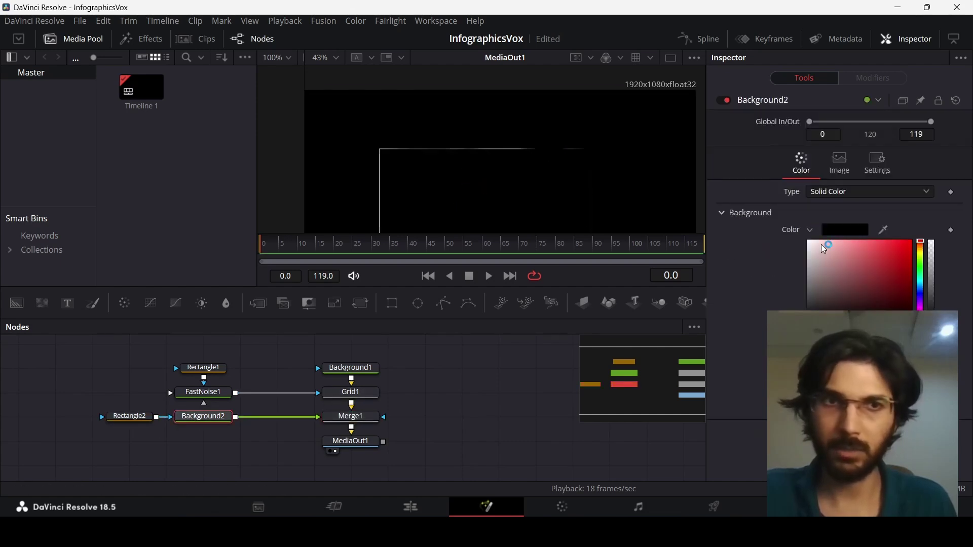
click(813, 240)
click(812, 231)
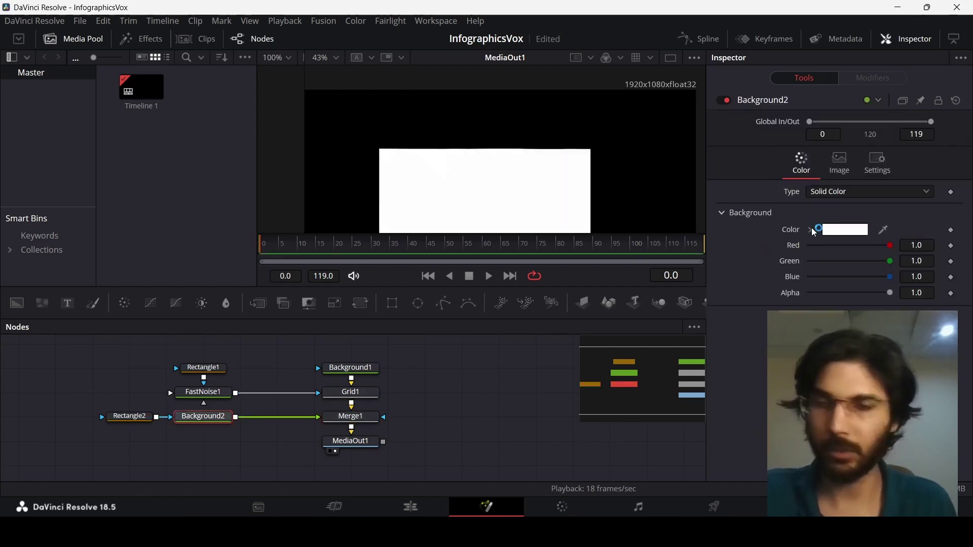
- Set the Rectangle2 mask's width to 0.7 and its height to 0.1
click(140, 417)
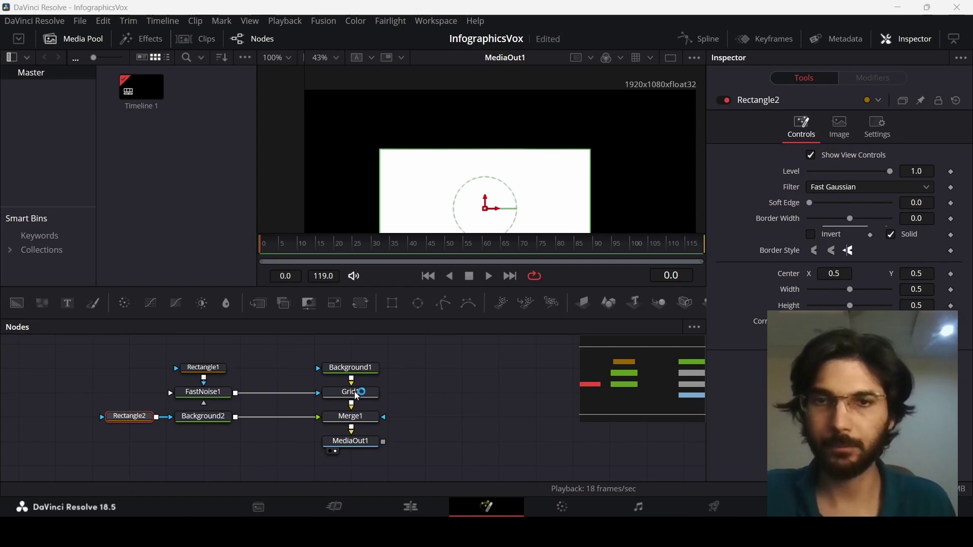
click(930, 292)
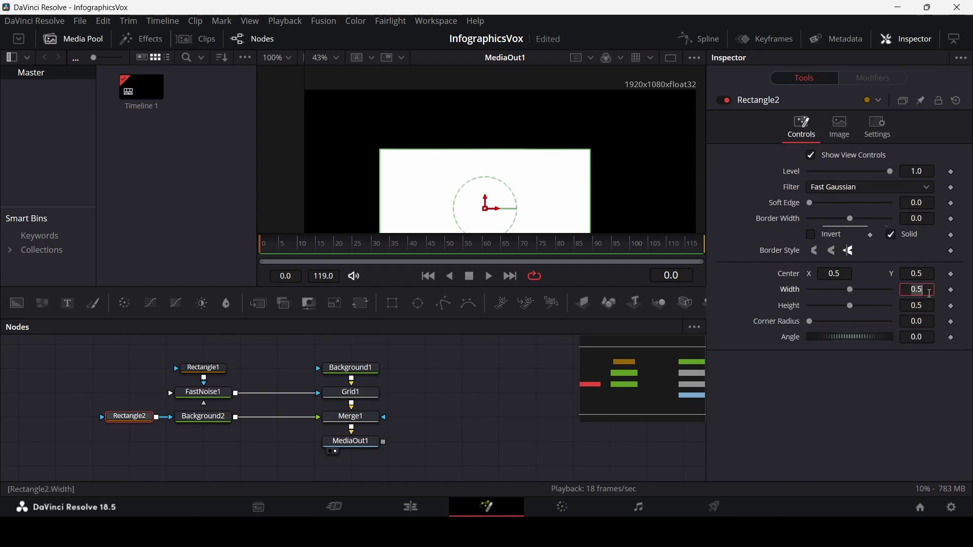
key(BackSpace)
text(7)
key(Tab)
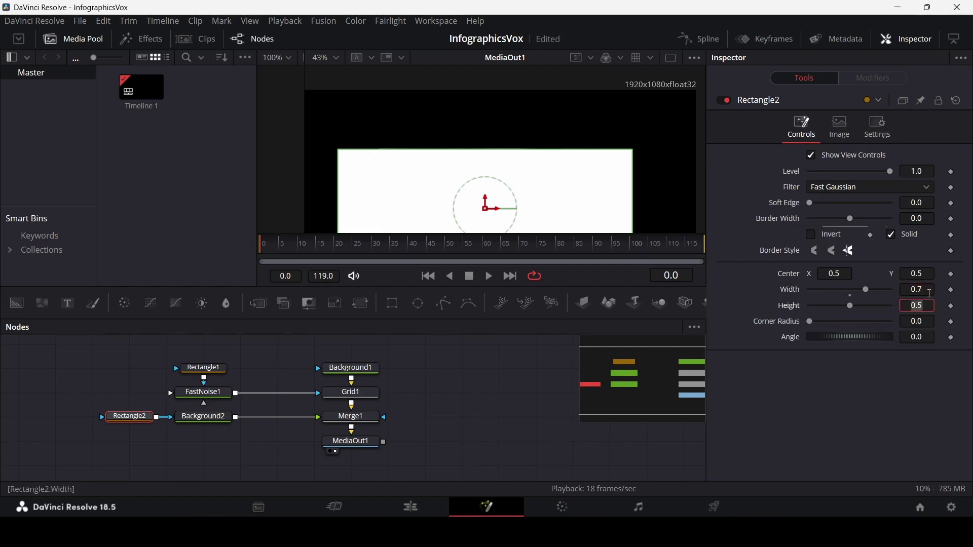
text(0.1)
key(Tab)
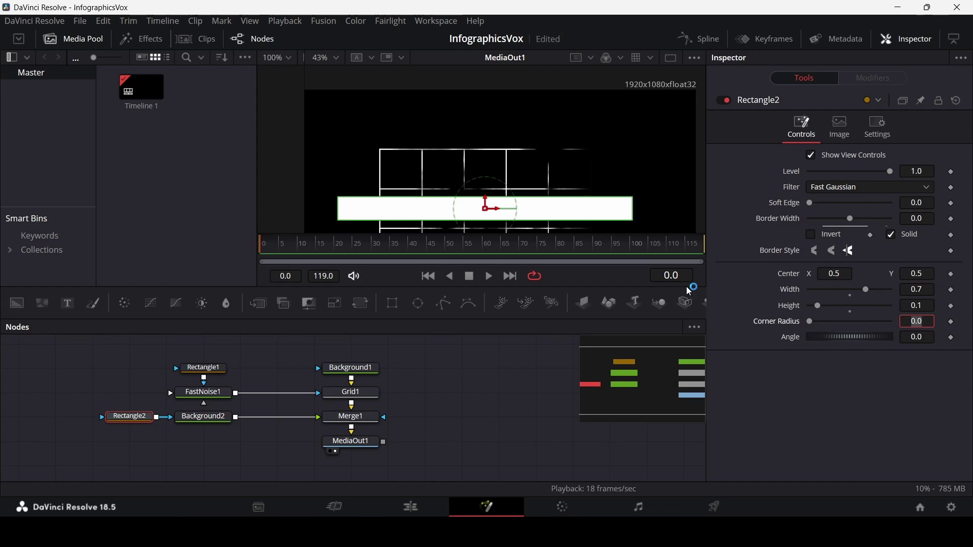
- Move the Rectangle2 mask up above the grid to about Y 0.87 and set its width to 0.65
drag(485, 205, 485, 118)
scroll(493, 141, down, 1)
click(927, 288)
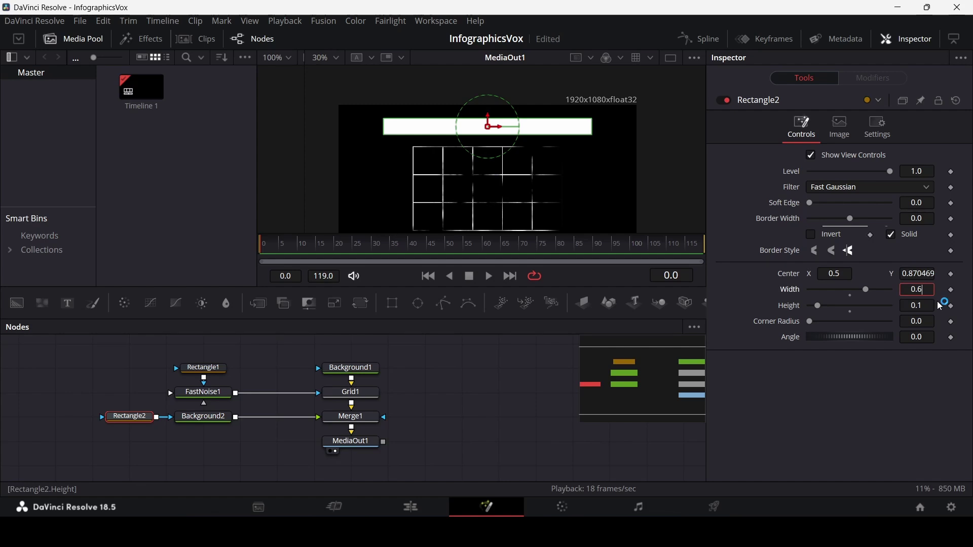
key(Tab)
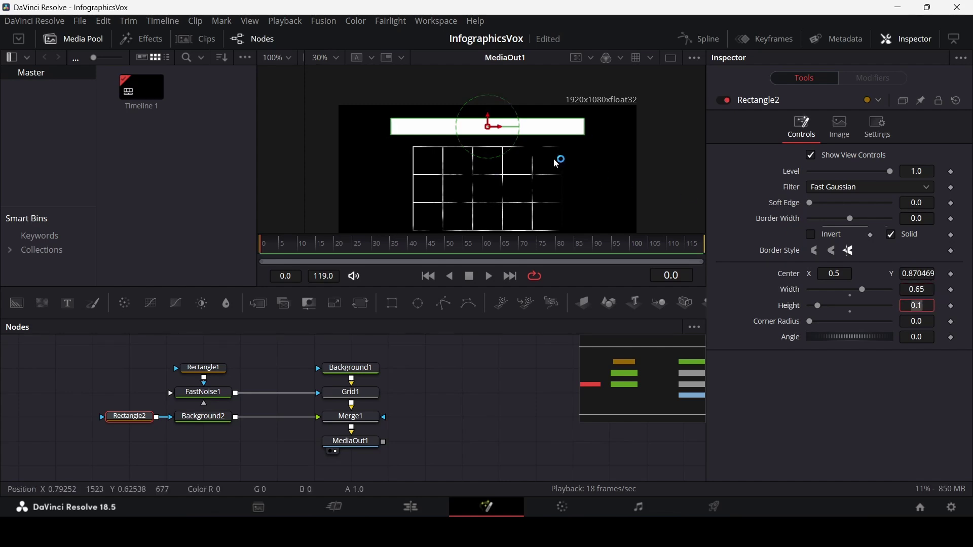
click(465, 443)
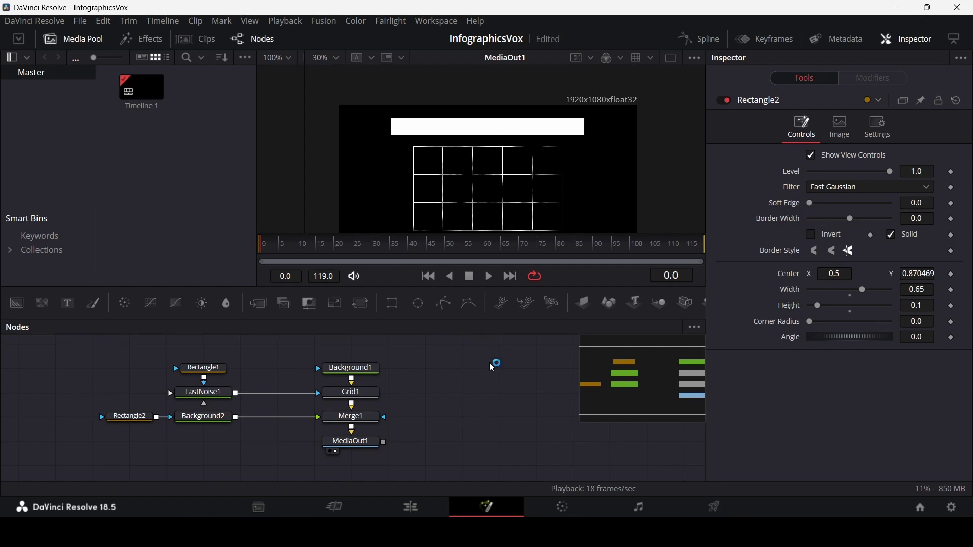
- Merge a Text node over Merge1's output and set its text to "Annual drug-involved overdose deaths"
click(350, 416)
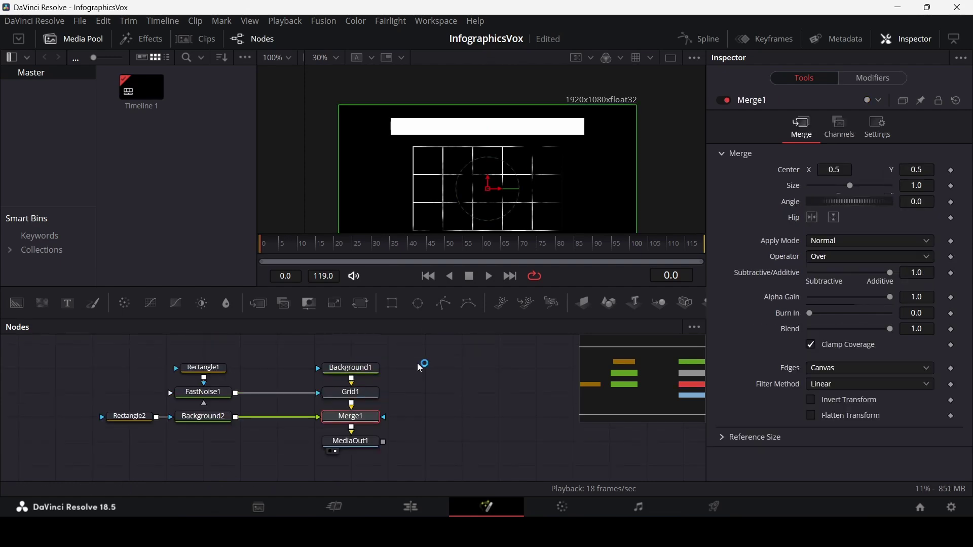
drag(77, 310, 351, 442)
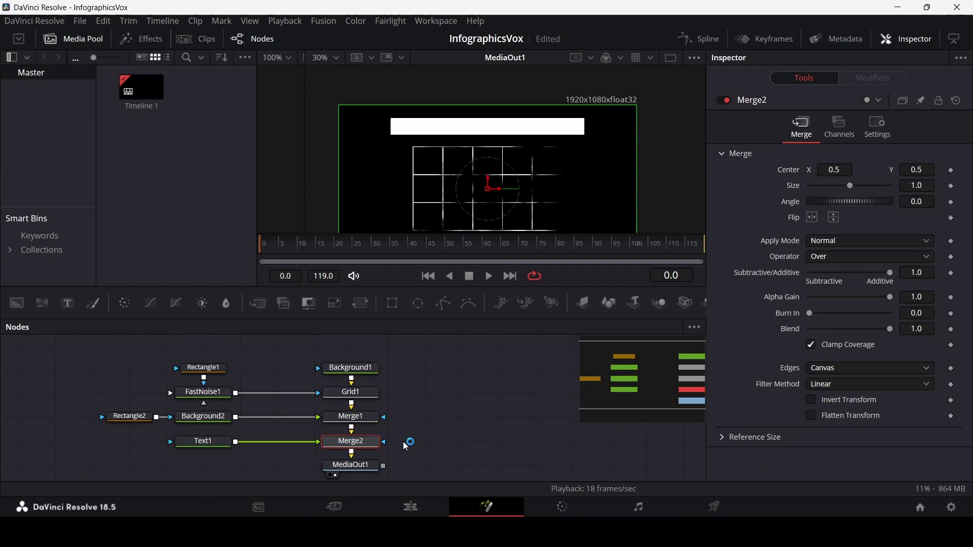
click(205, 441)
click(754, 265)
text(Annual drug-involved overdose deaths)
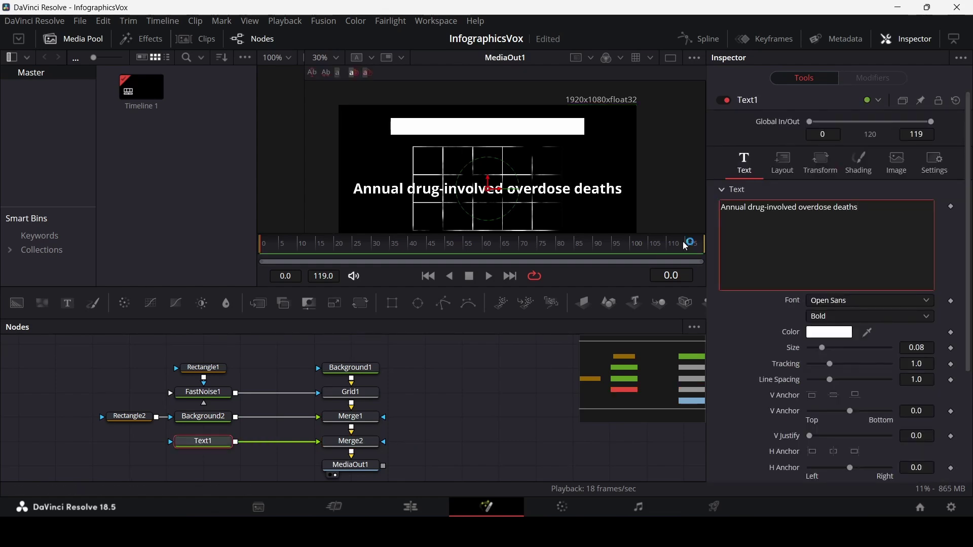
- Change the title text's font to Futura-Bold
click(834, 302)
text(fut)
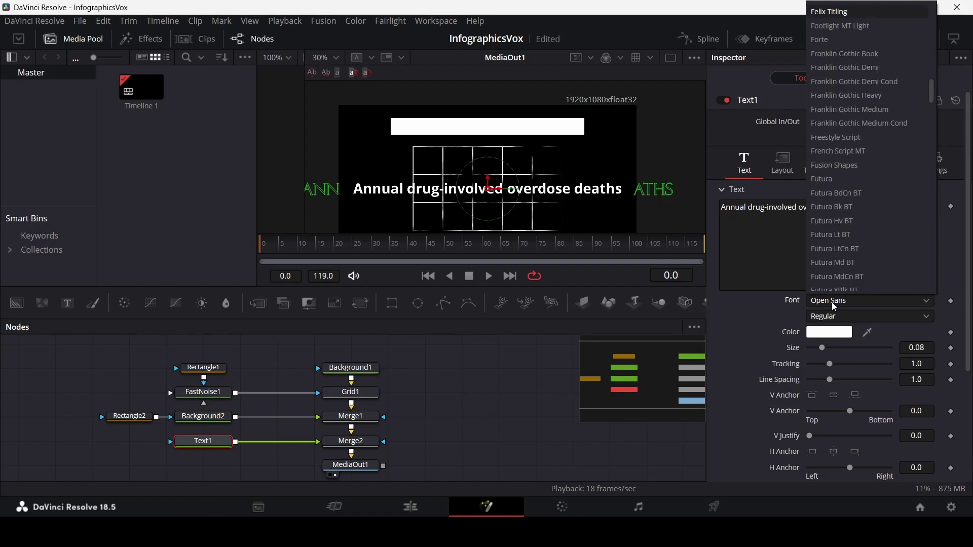
key(Return)
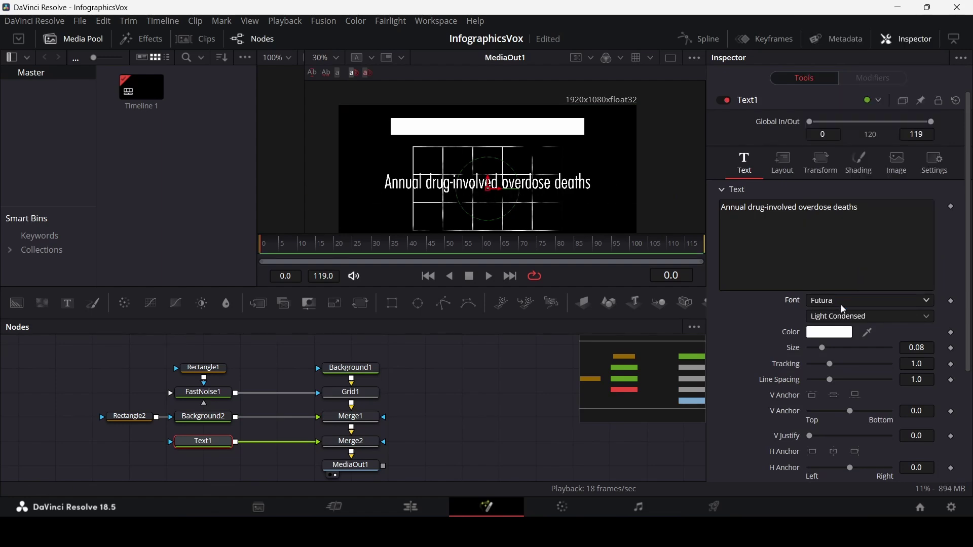
click(836, 303)
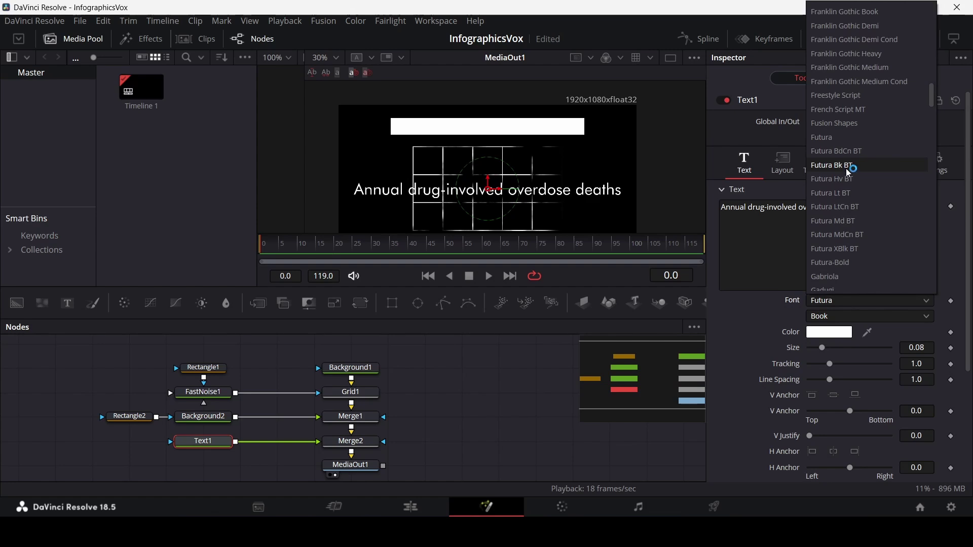
click(852, 262)
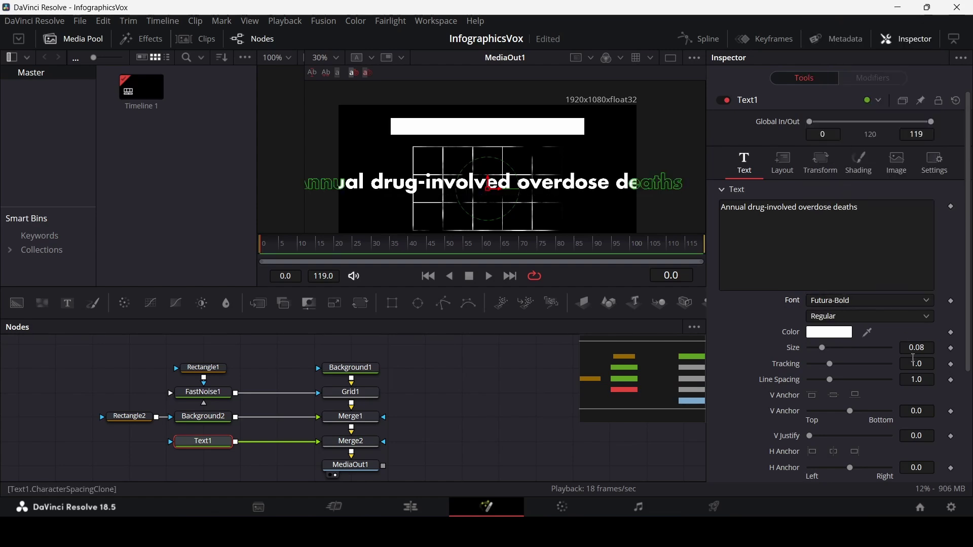
- Set the title text's size to 0.04
click(931, 349)
text(0.05)
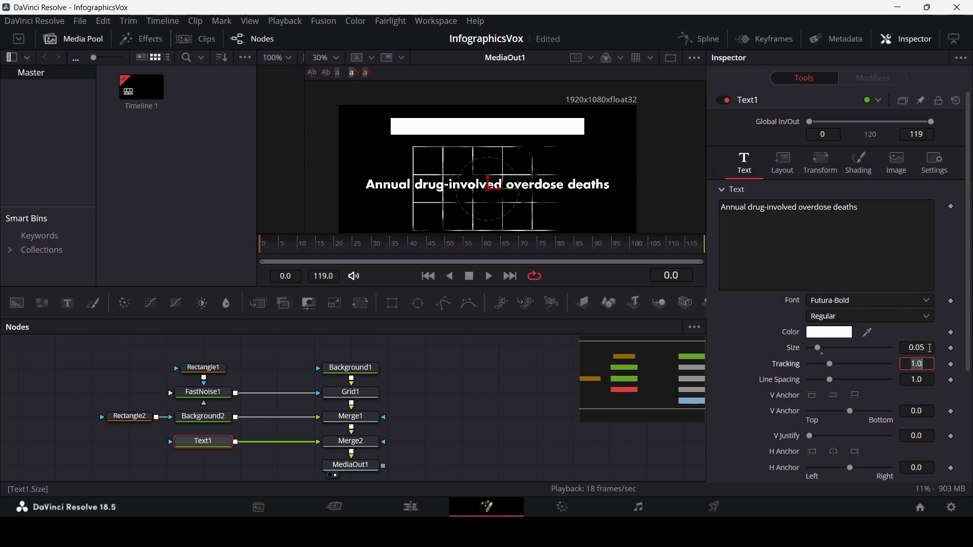
key(BackSpace)
text(4)
key(Tab)
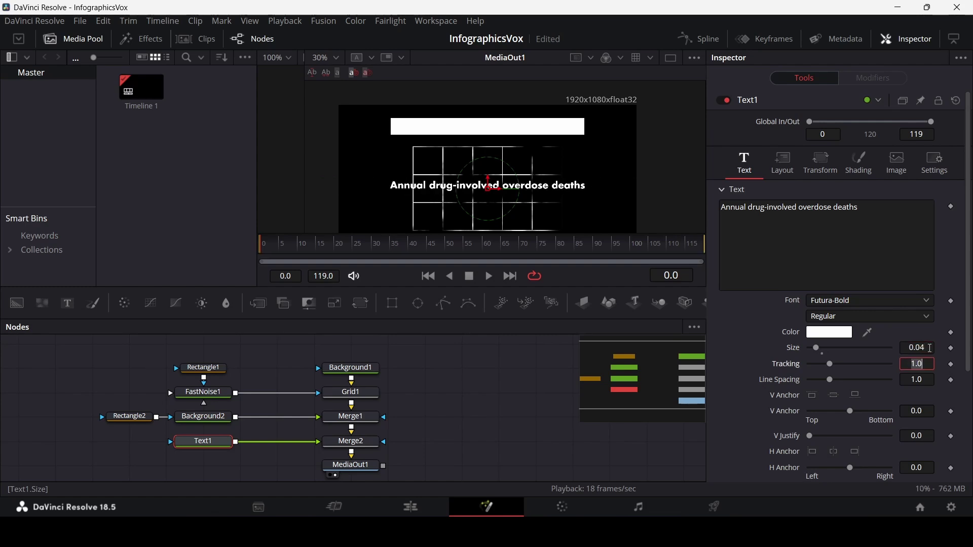
- Colour the title text red (#ff5353) and move it up onto the white bar
click(829, 332)
drag(543, 124, 332, 139)
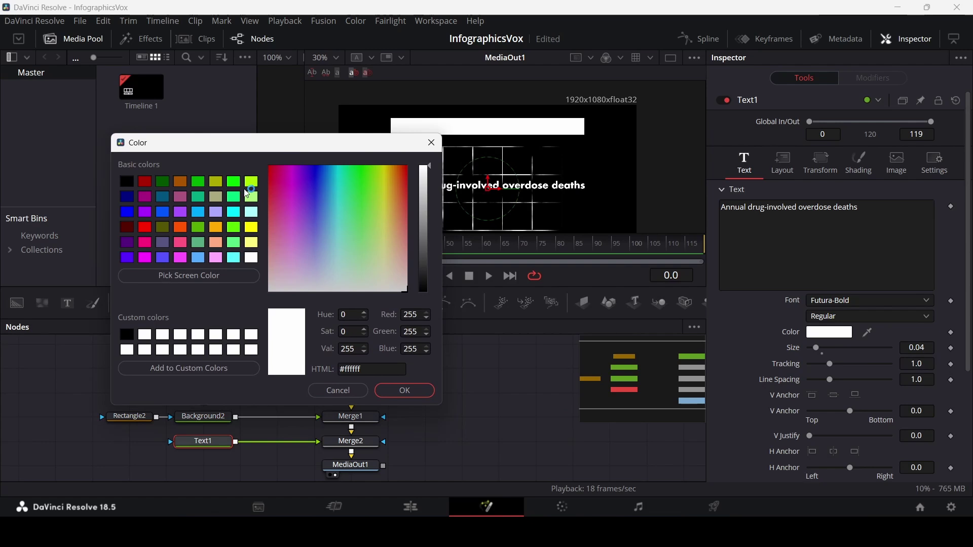
drag(394, 192, 419, 210)
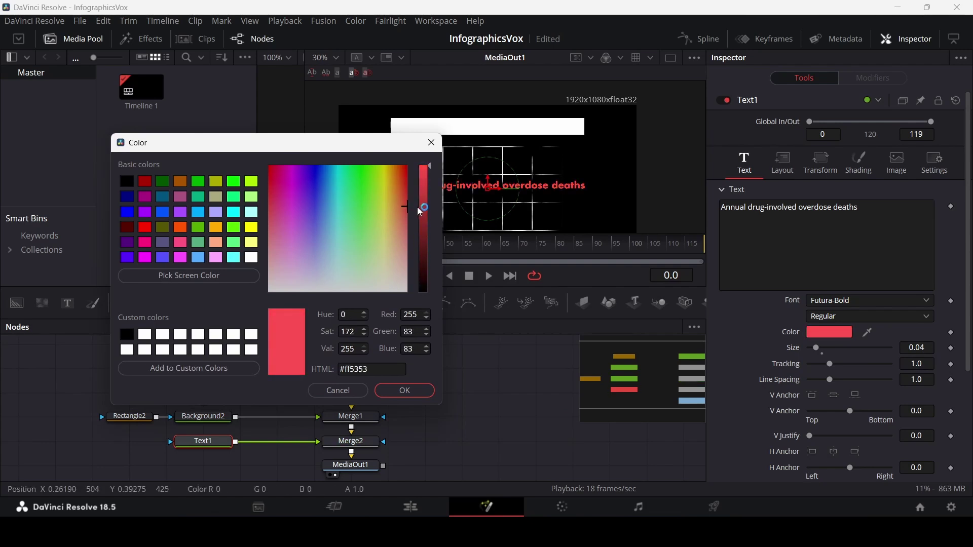
click(425, 391)
drag(487, 179, 492, 119)
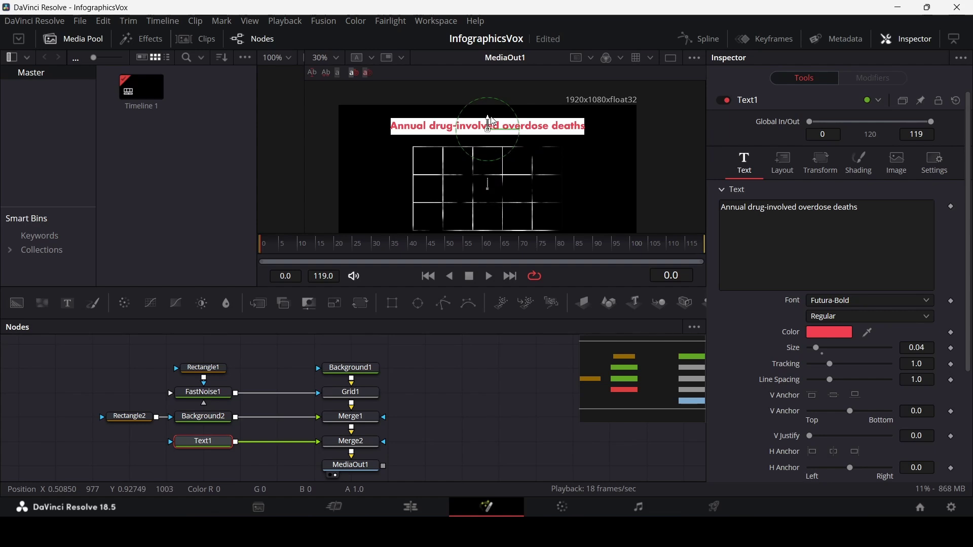
- Set the Rectangle2 mask's width to 0.68
click(129, 416)
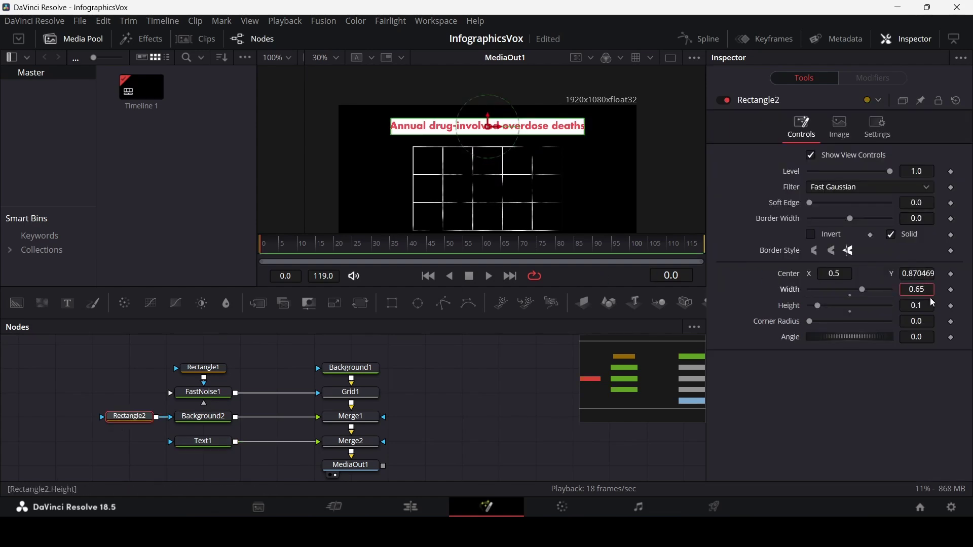
text(8)
key(Tab)
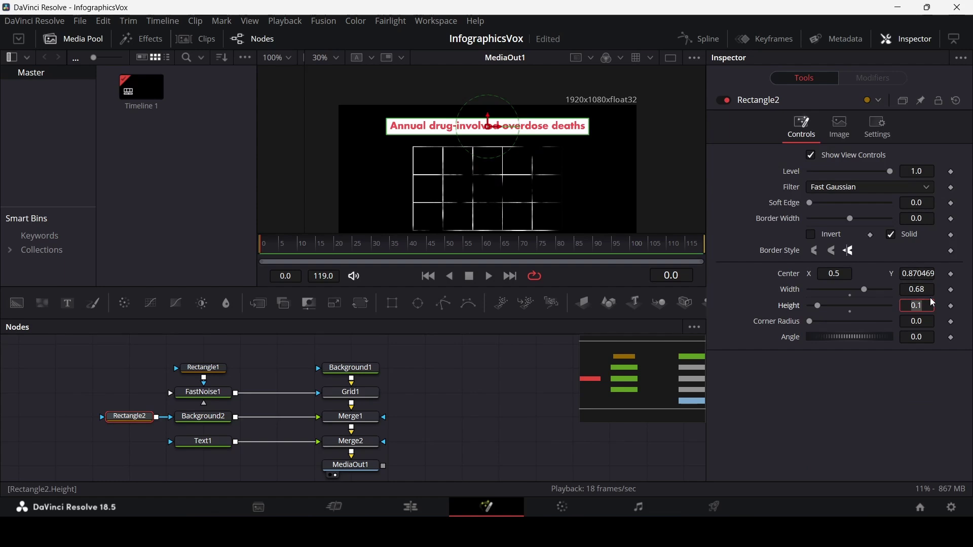
click(509, 397)
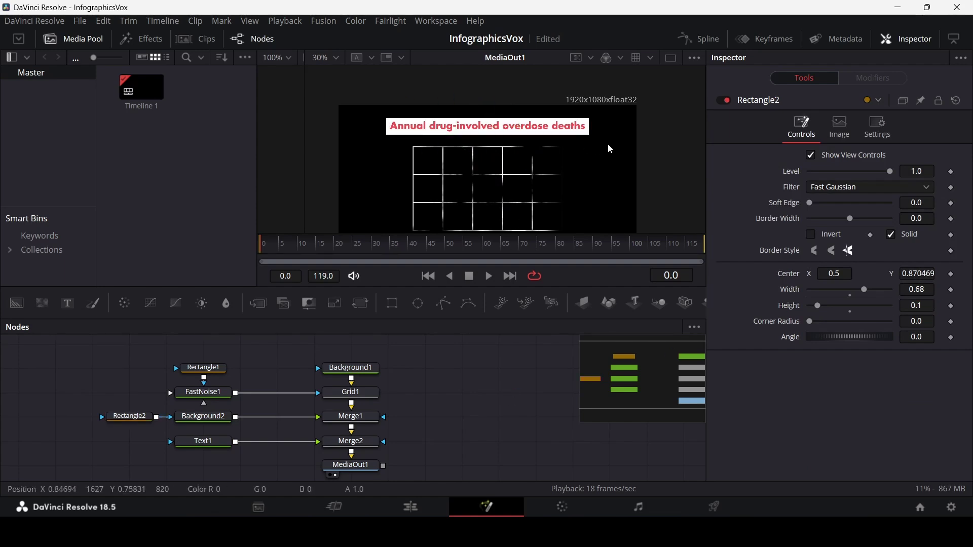
- Merge a second text node reading 75,000, 50,000, 25,000 and 0 over the composition in Futura Light Condensed, size 0.04
scroll(386, 120, down, 1)
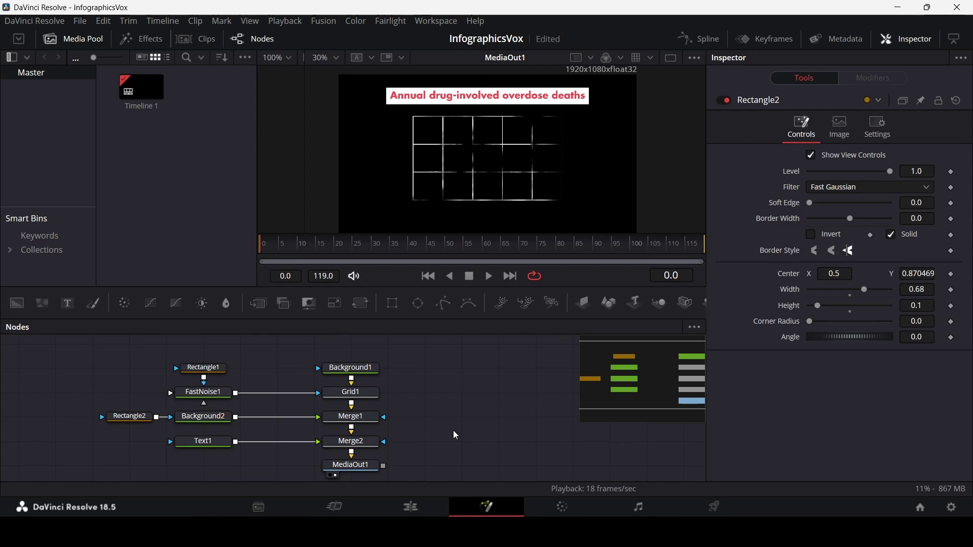
scroll(451, 421, down, 2)
drag(235, 427, 335, 419)
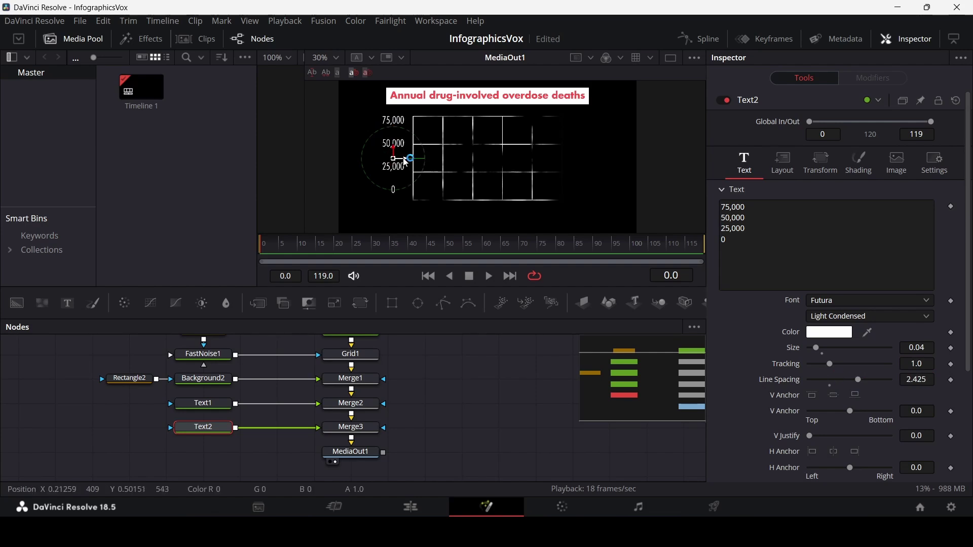
- Right-anchor the y-axis values, place them beside the grid and increase their line spacing to about 2.653 to match its rows
scroll(855, 376, down, 3)
click(854, 376)
drag(393, 158, 406, 161)
drag(916, 303, 930, 303)
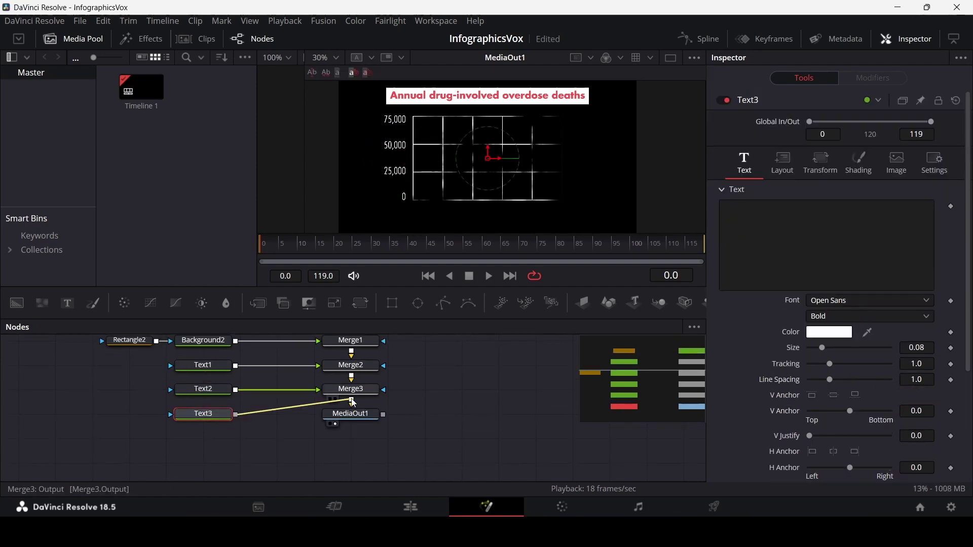
- Set the year labels 1980 to 2020 in Futura with word spacing 7.0 and place them below the grid
click(831, 300)
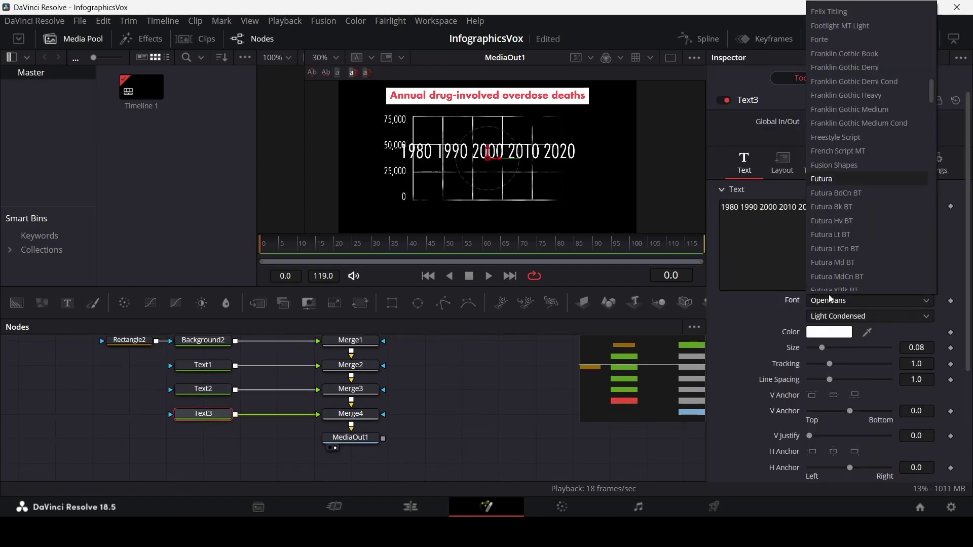
click(819, 163)
key(Tab)
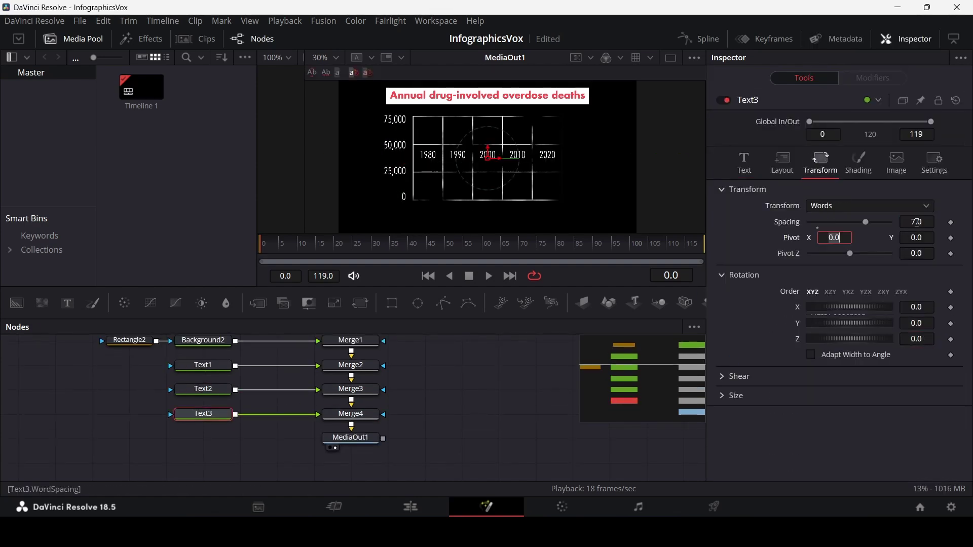
drag(492, 155, 478, 214)
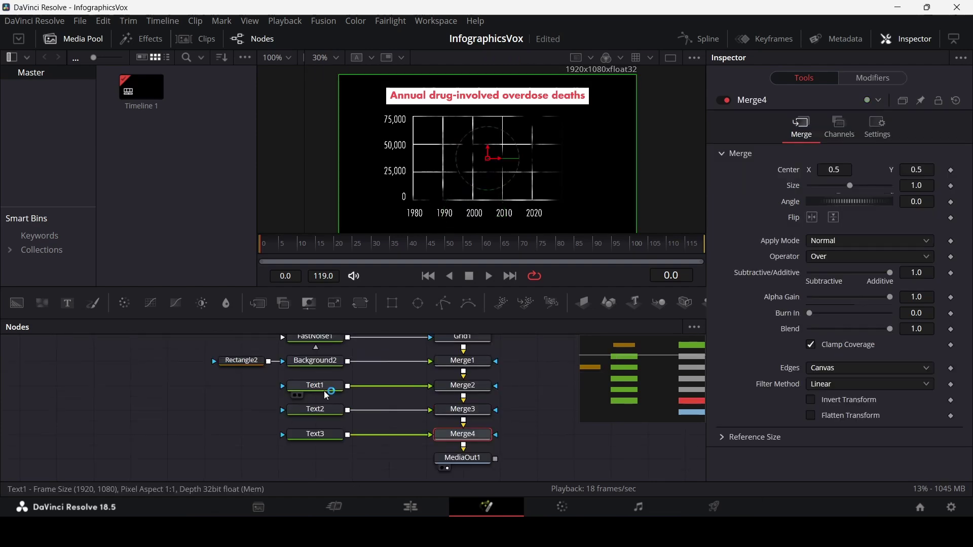
- Rename the axis label nodes yaxis and xaxis, and add a grey "YEAR" text node in Futura Light Condensed, size 0.04
click(324, 385)
click(328, 437)
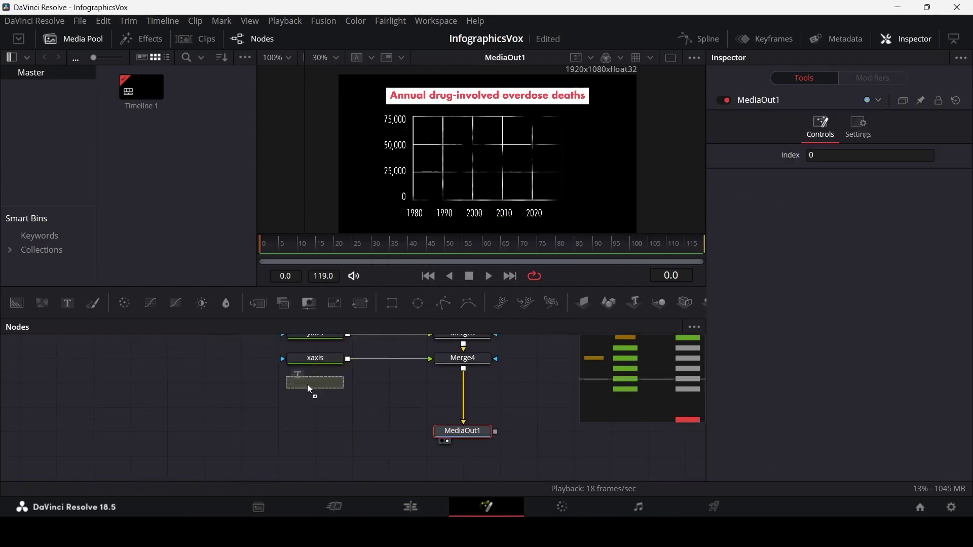
click(310, 390)
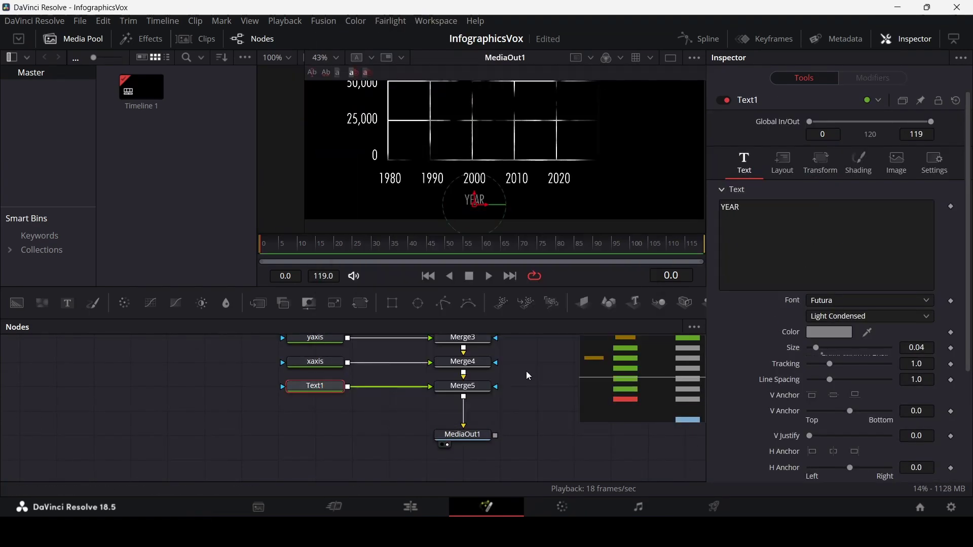
- Merge a grey "ANNUAL DEATHS" text node over the chart, turned vertically beside the y-axis values
click(354, 412)
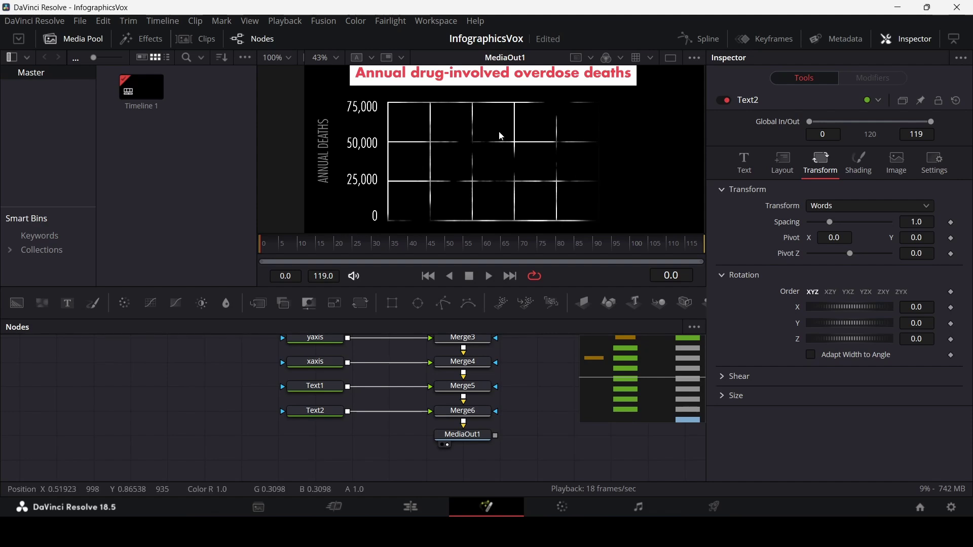
scroll(482, 161, down, 2)
drag(502, 148, 502, 146)
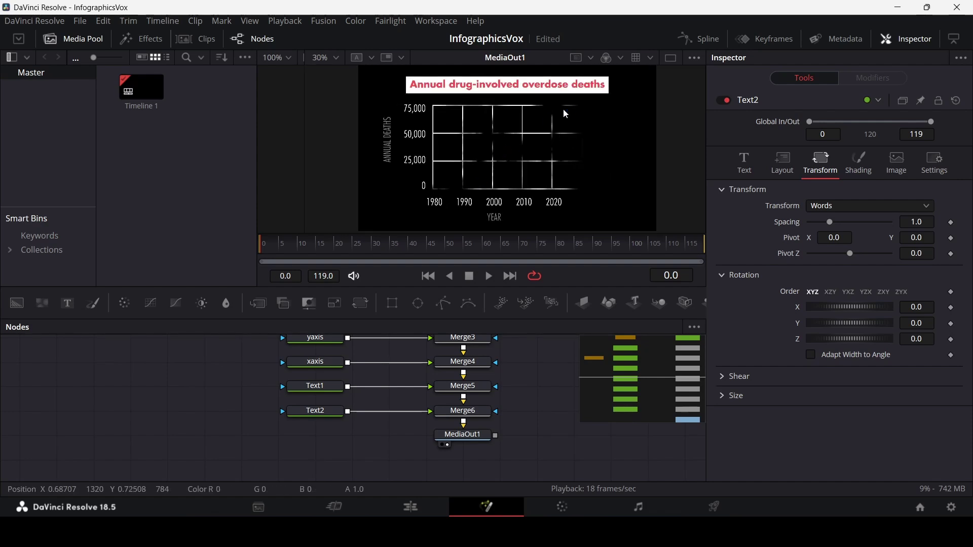
- Make room above MediaOut1, add a Polygon mask node and remove its automatic shape animation
click(462, 410)
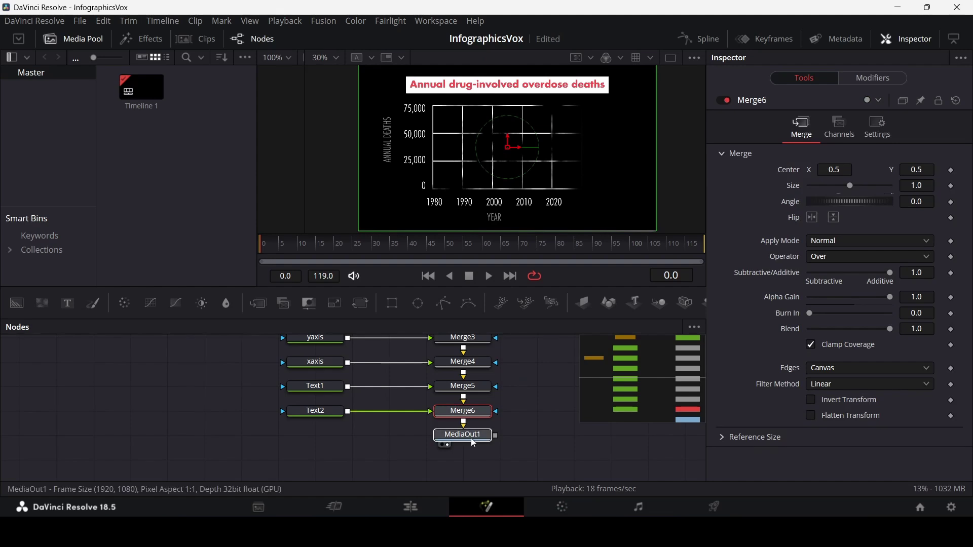
drag(470, 438, 470, 462)
click(443, 303)
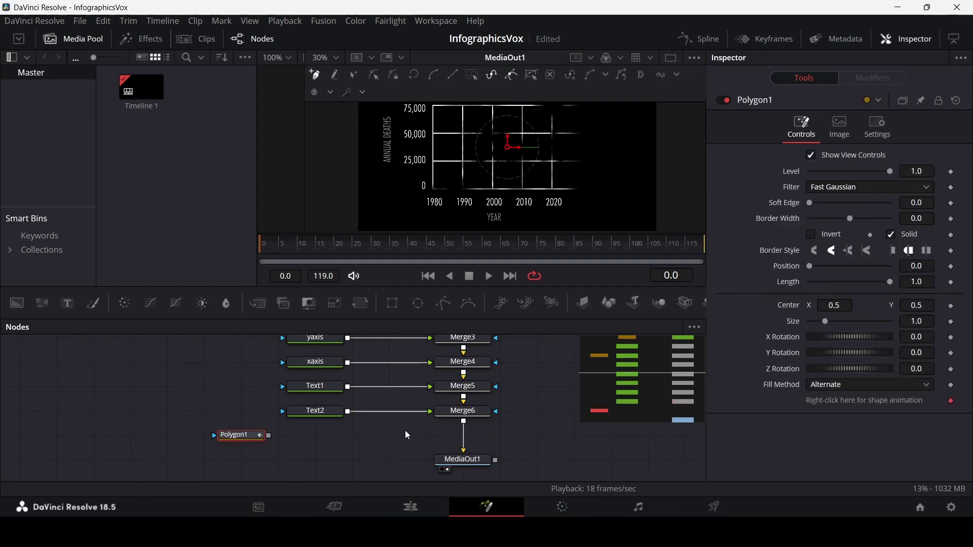
right_click(817, 404)
click(865, 356)
- Add a Background node beside Polygon1 and change its colour to dark blue with a blue value of 0.6
drag(17, 303, 301, 431)
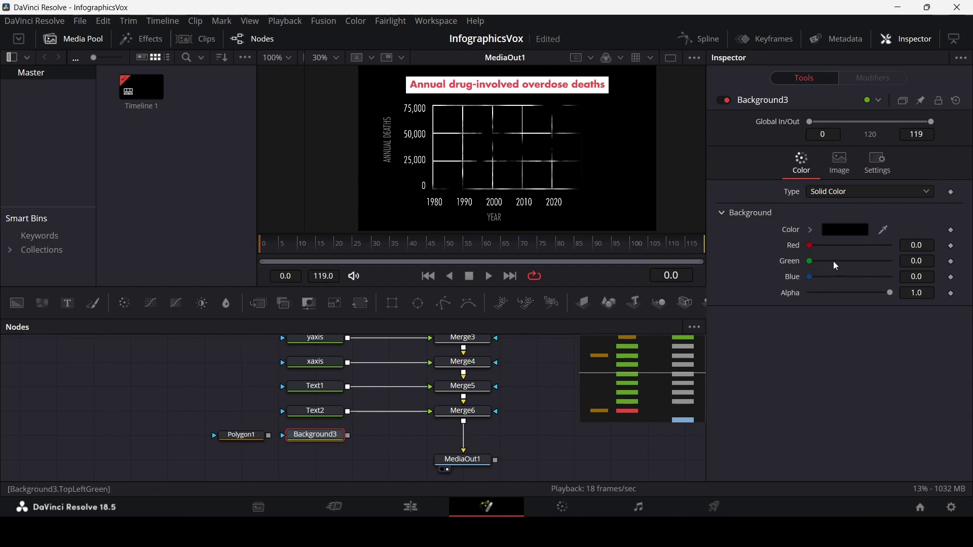
click(856, 230)
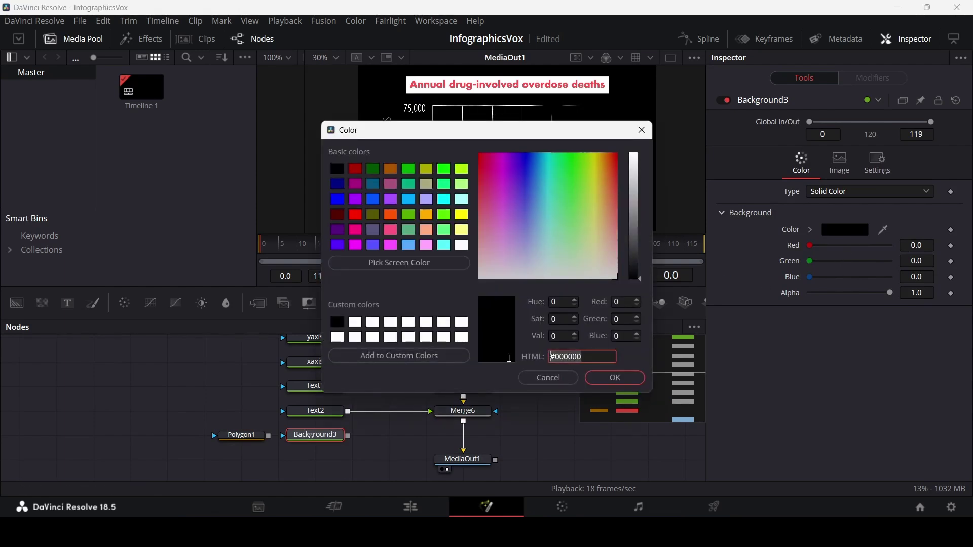
text(#000099)
click(614, 377)
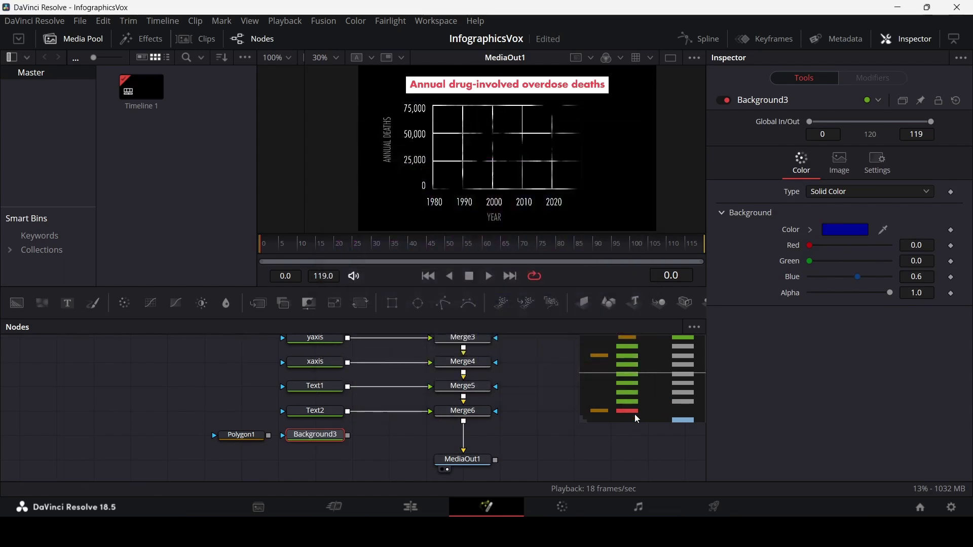
- Mask Background3 with Polygon1, merge it over Merge6's output and select the polygon for drawing at the grid's origin
drag(267, 436, 461, 436)
click(230, 437)
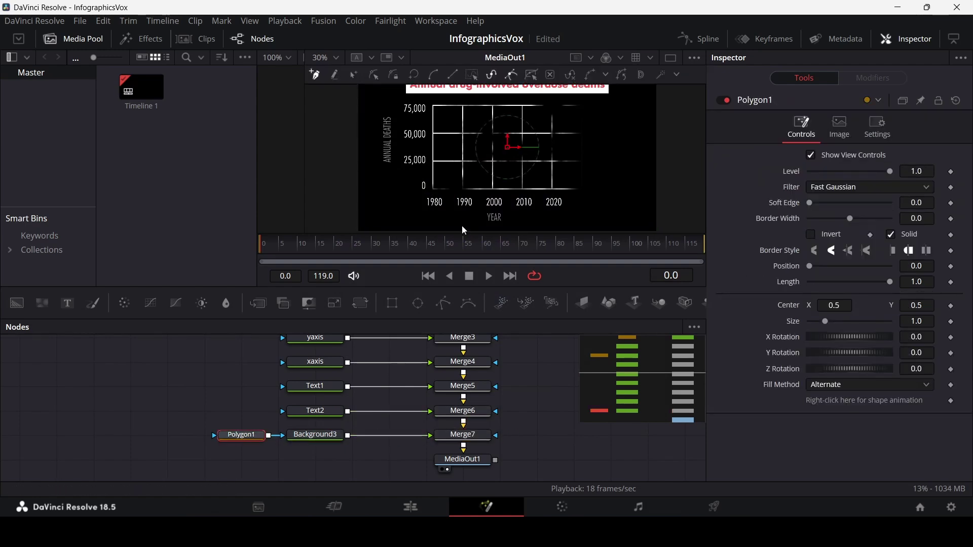
scroll(424, 206, up, 6)
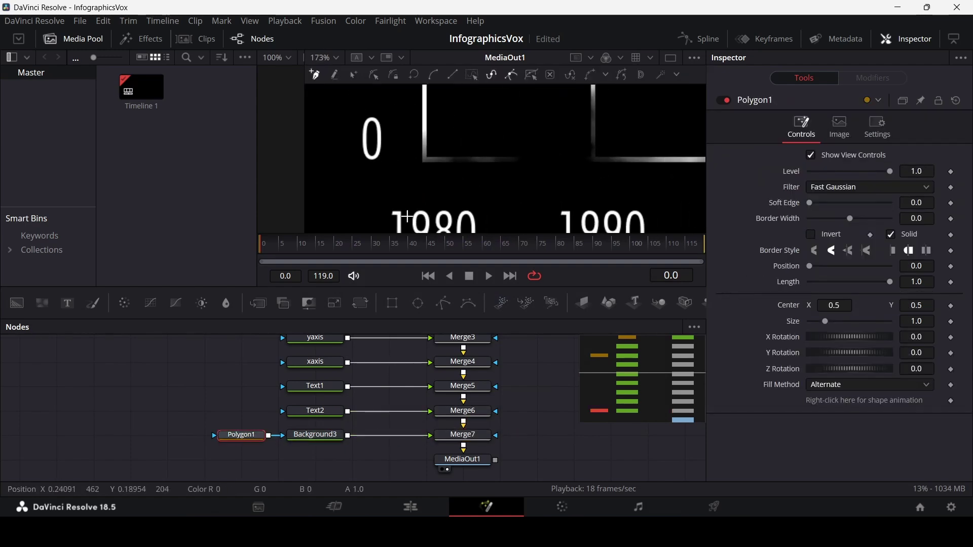
- Draw the rising graph line with Polygon1 from the 1980 origin to above 2020, and set its border width to 0.007
drag(447, 171, 406, 193)
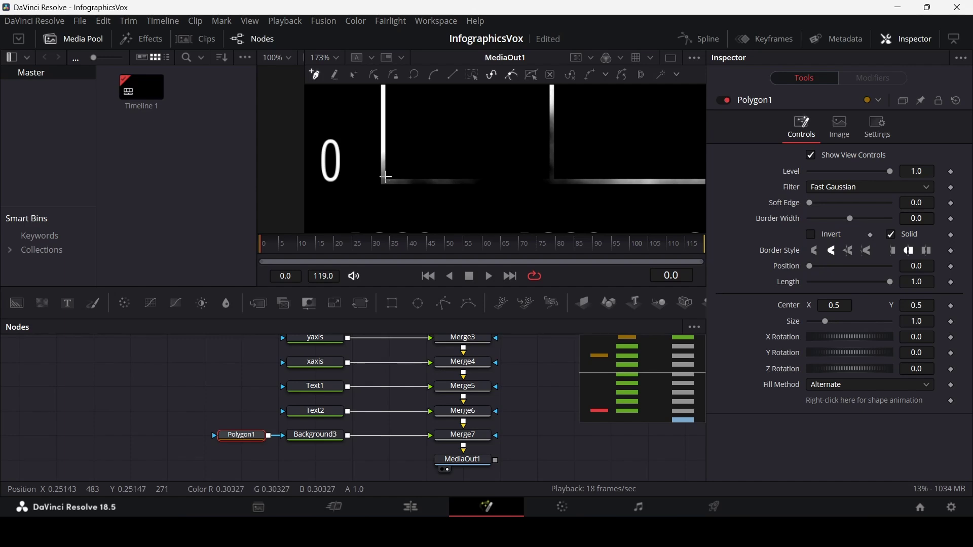
scroll(578, 127, down, 5)
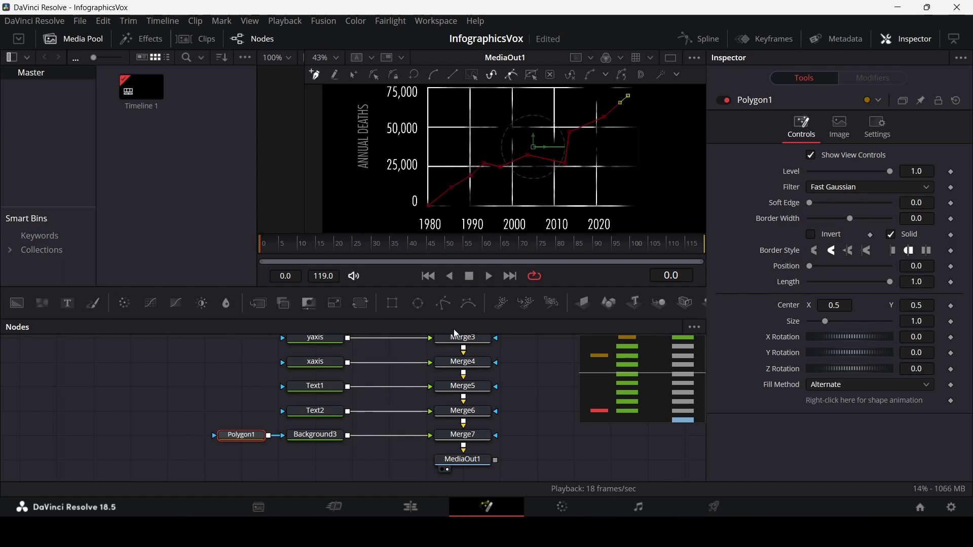
click(929, 222)
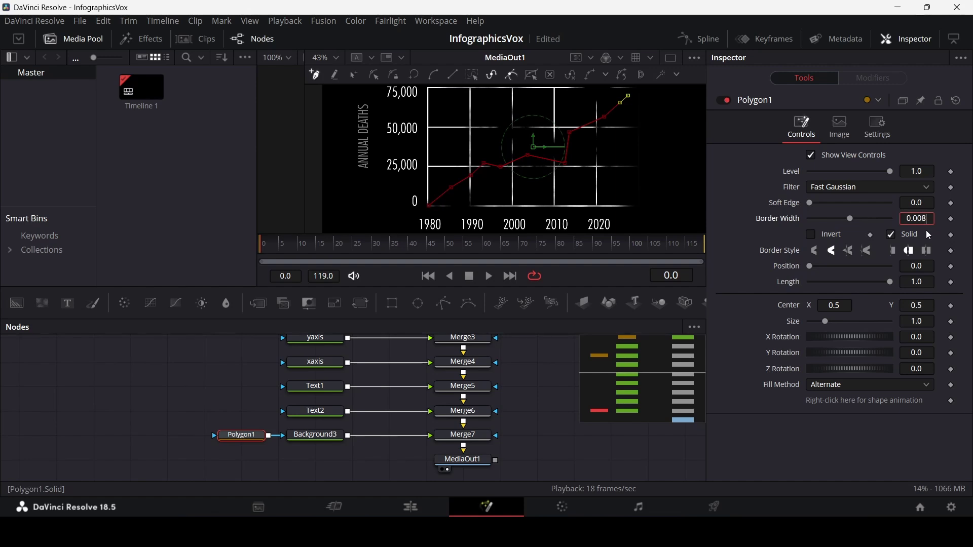
key(Tab)
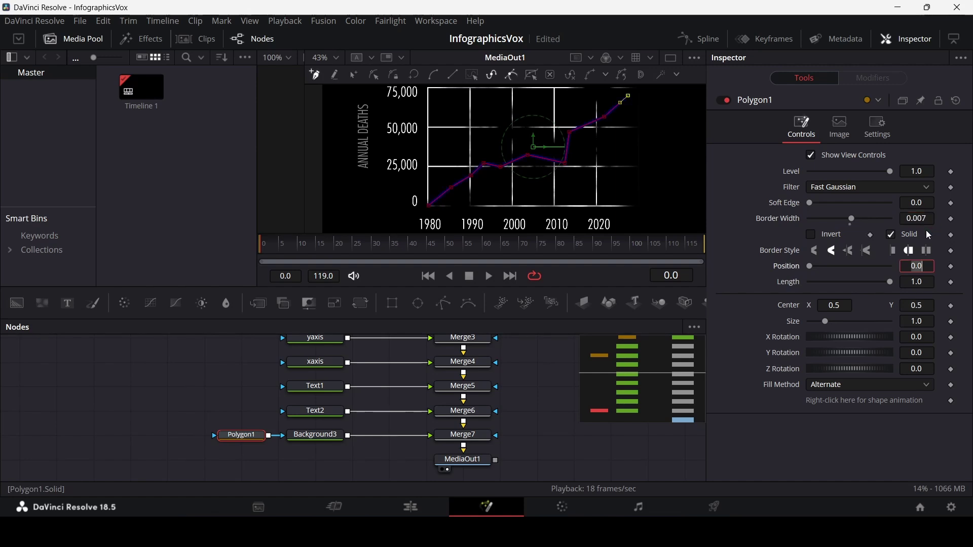
click(539, 350)
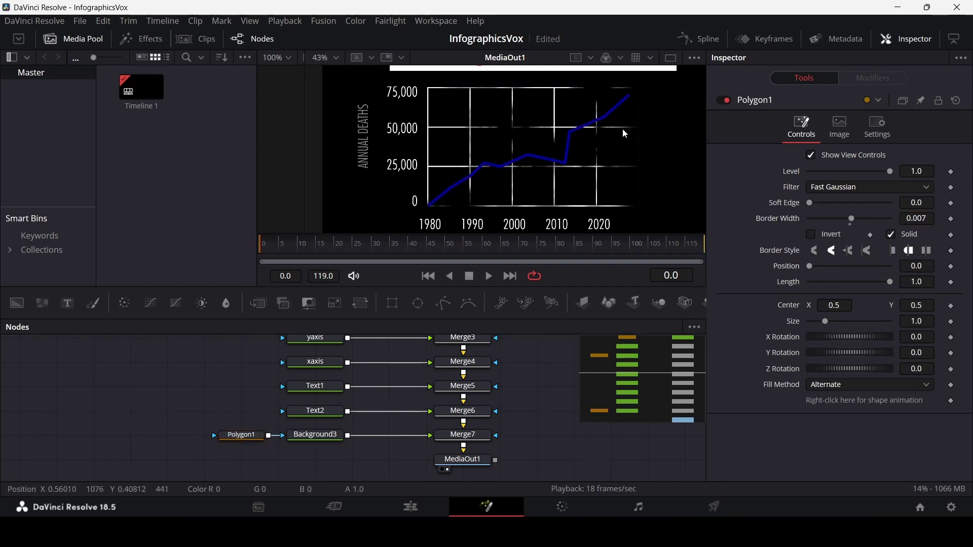
- Make room above MediaOut1 and add a second Background and Polygon node pair beneath Background3 and Polygon1
scroll(485, 356, down, 2)
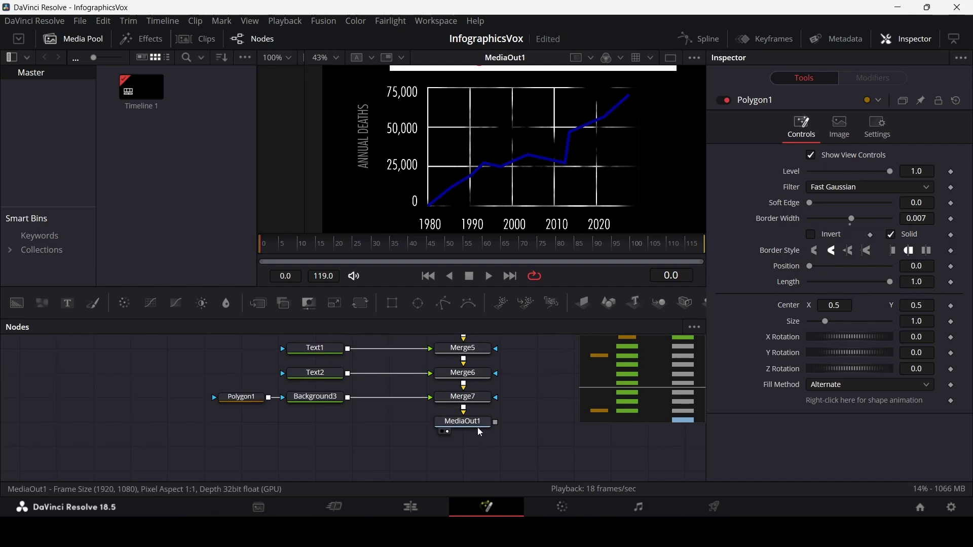
drag(478, 426, 484, 453)
drag(18, 305, 318, 418)
drag(443, 303, 278, 431)
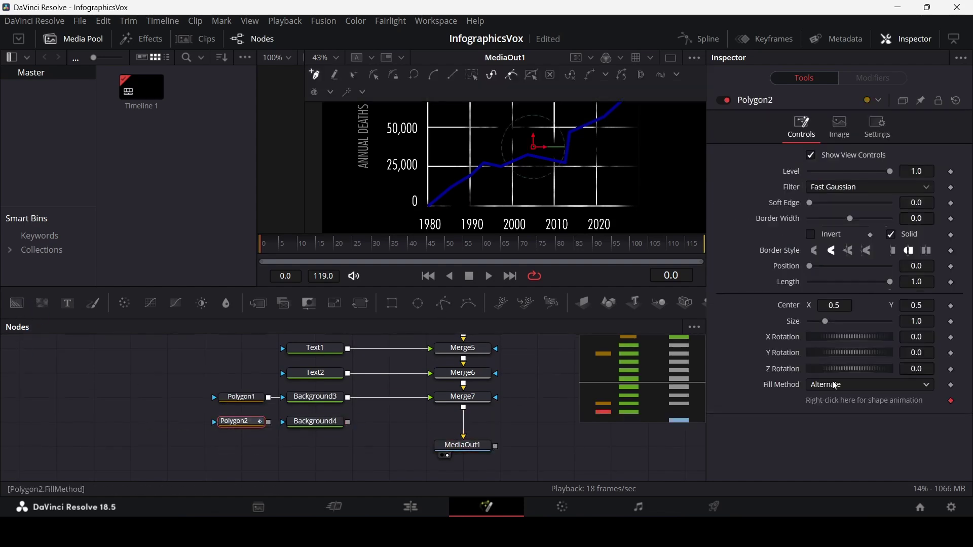
- Remove Polygon2's automatic shape animation, connect it as Background4's mask and merge Background4 over Merge7's output
right_click(832, 400)
click(877, 361)
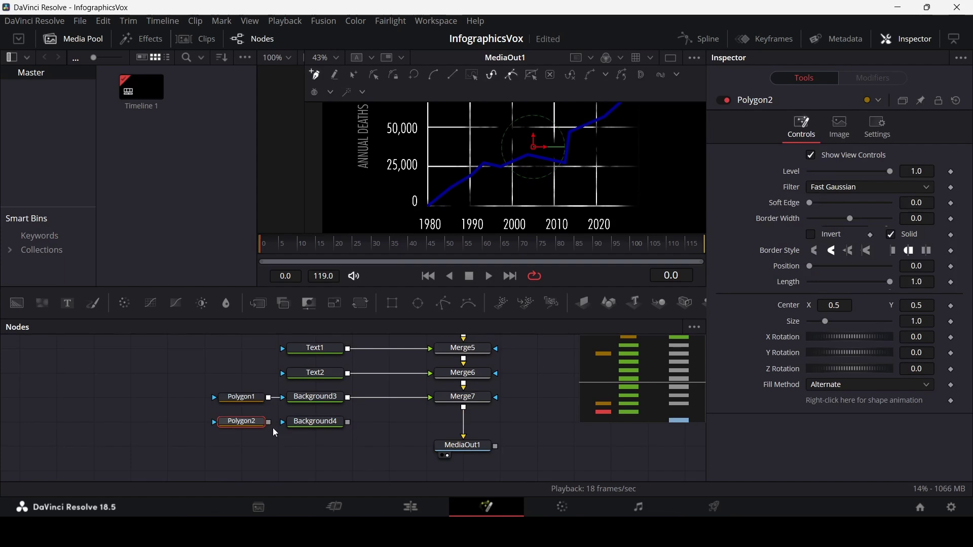
drag(271, 423, 464, 408)
- Copy Polygon1's settings onto Polygon2 and Background3's settings onto Background4
click(248, 400)
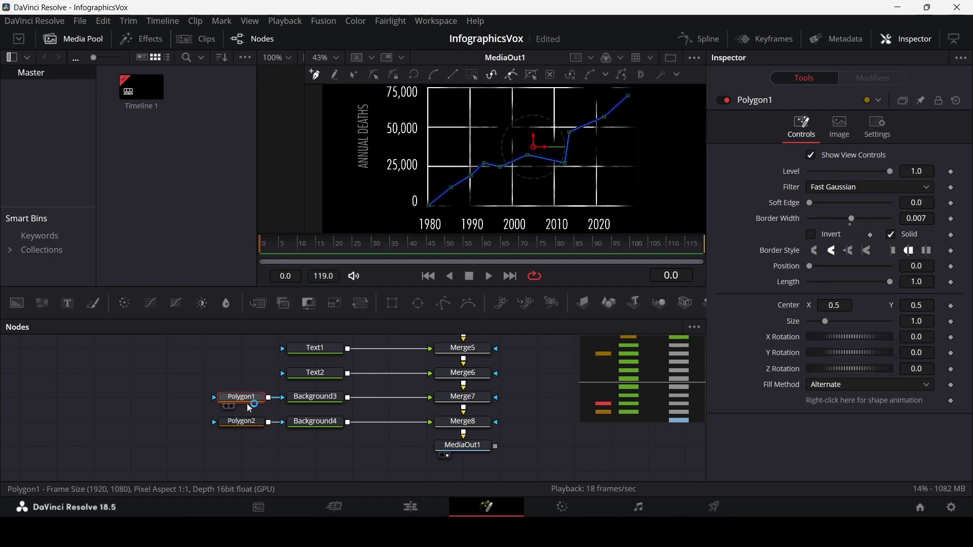
right_click(255, 428)
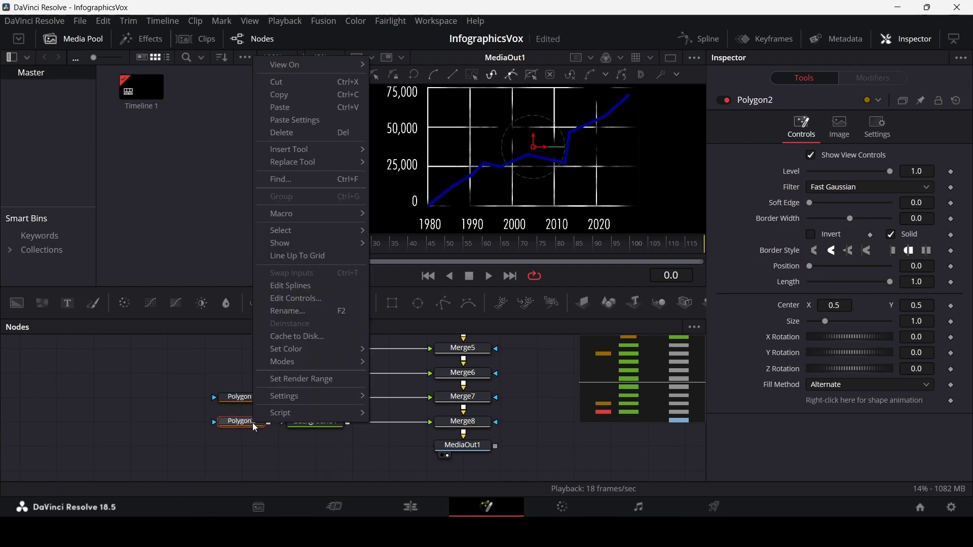
click(299, 121)
click(327, 398)
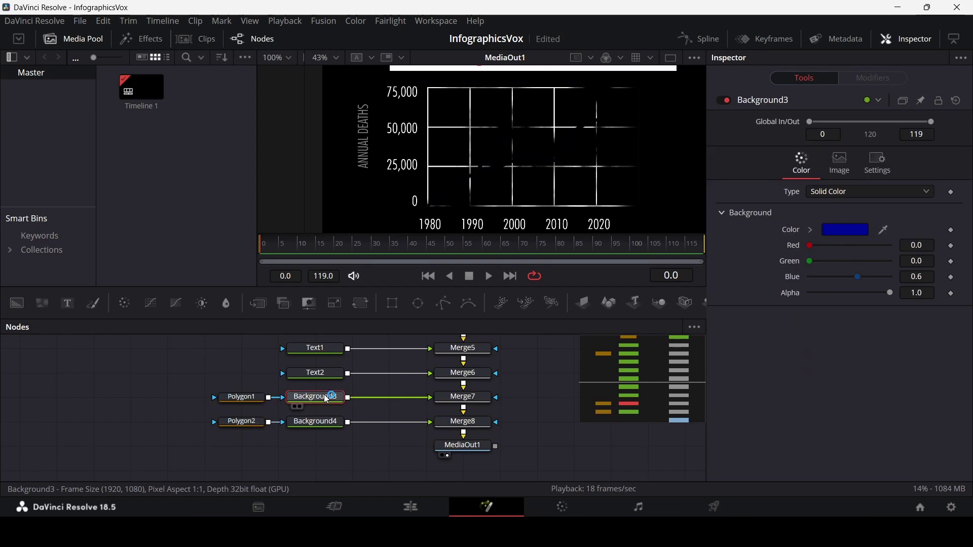
click(315, 423)
right_click(315, 422)
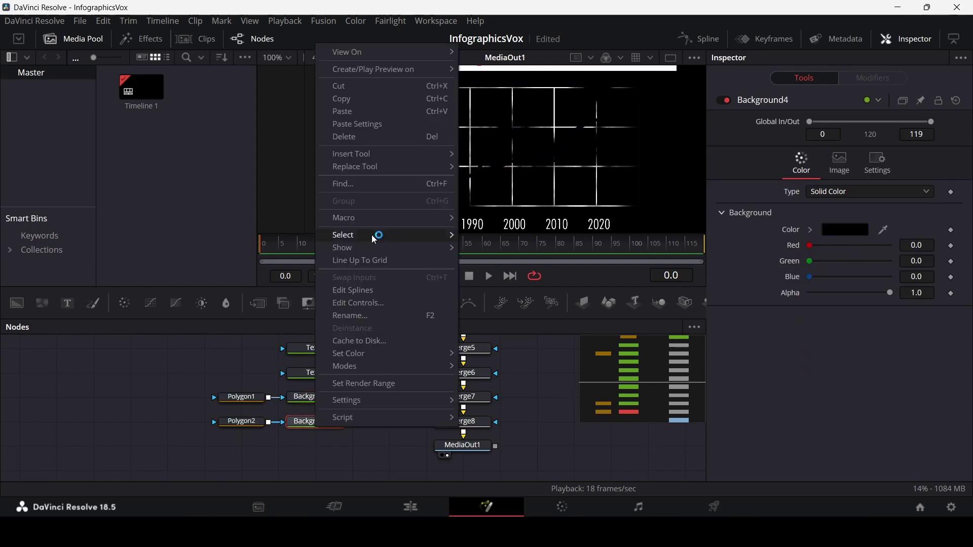
click(370, 124)
click(522, 379)
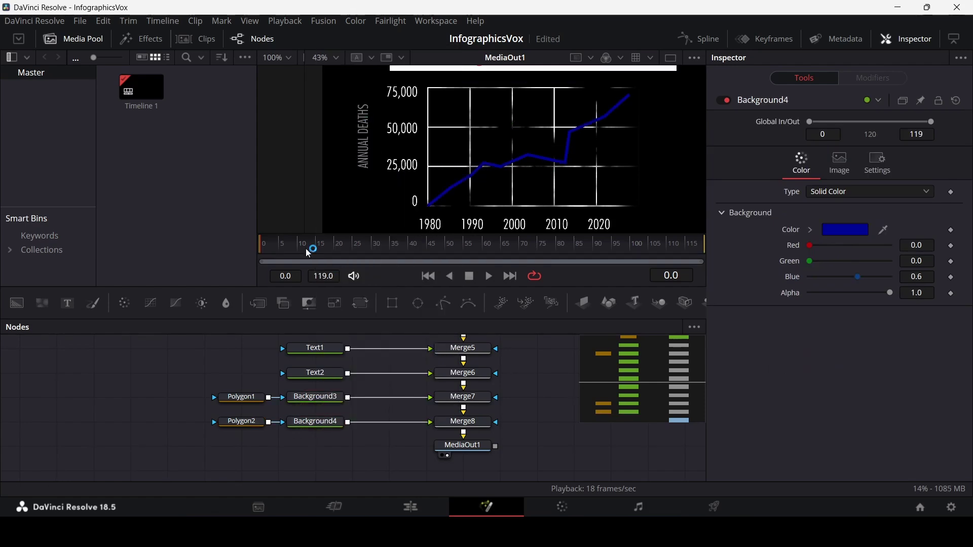
- Disable Merge8 so that the duplicate graph line is bypassed
click(452, 422)
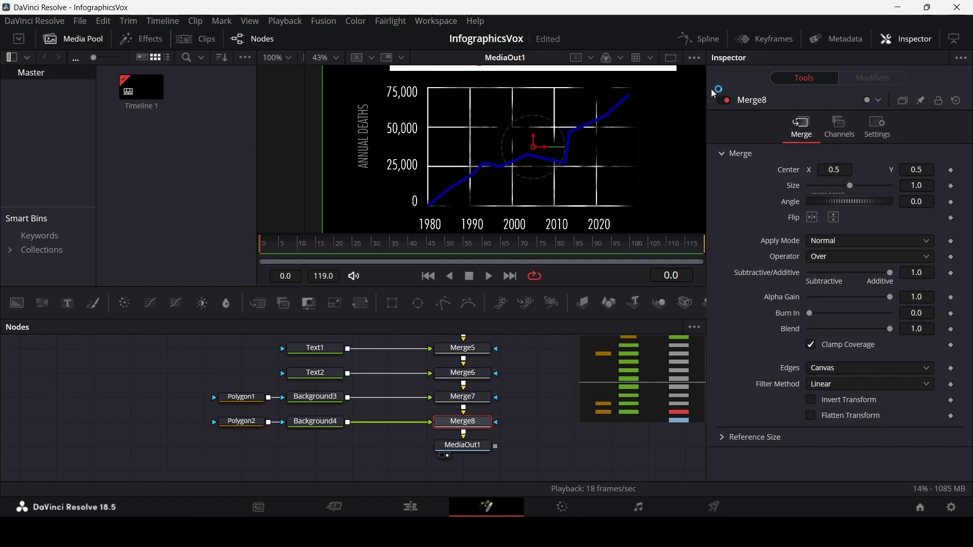
click(725, 101)
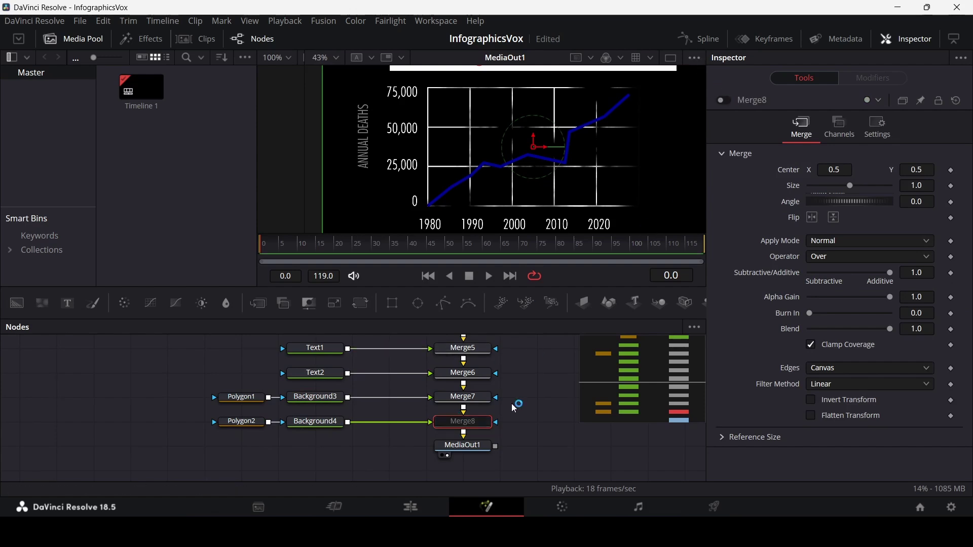
scroll(546, 346, up, 1)
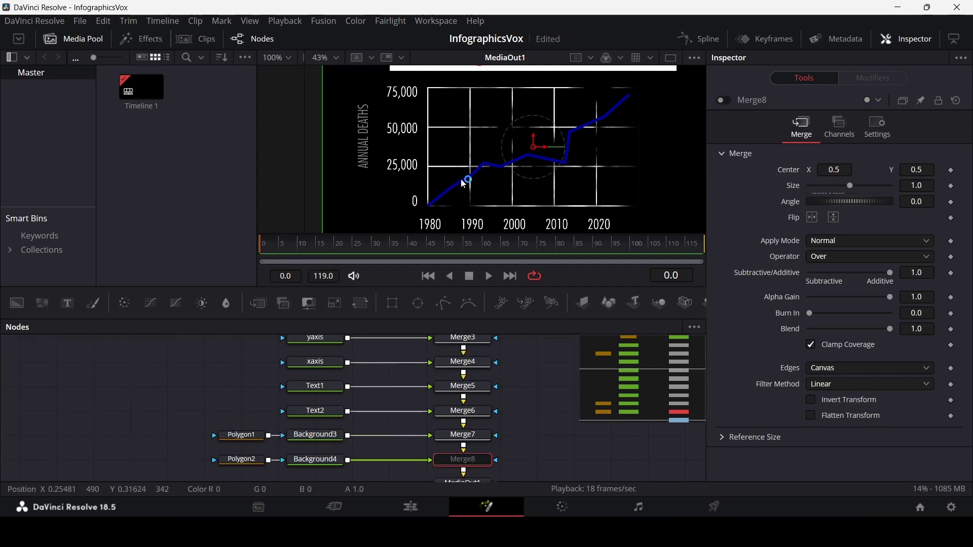
scroll(479, 220, down, 3)
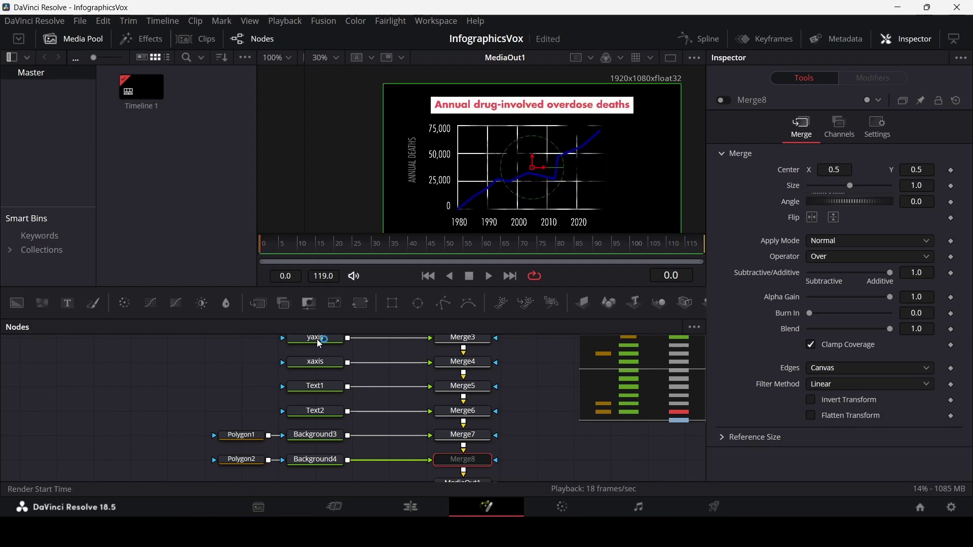
- Keyframe Polygon1's Length from 0.0 at frame 0 to 1.0 at frame 30, and play back the line's growth
click(243, 439)
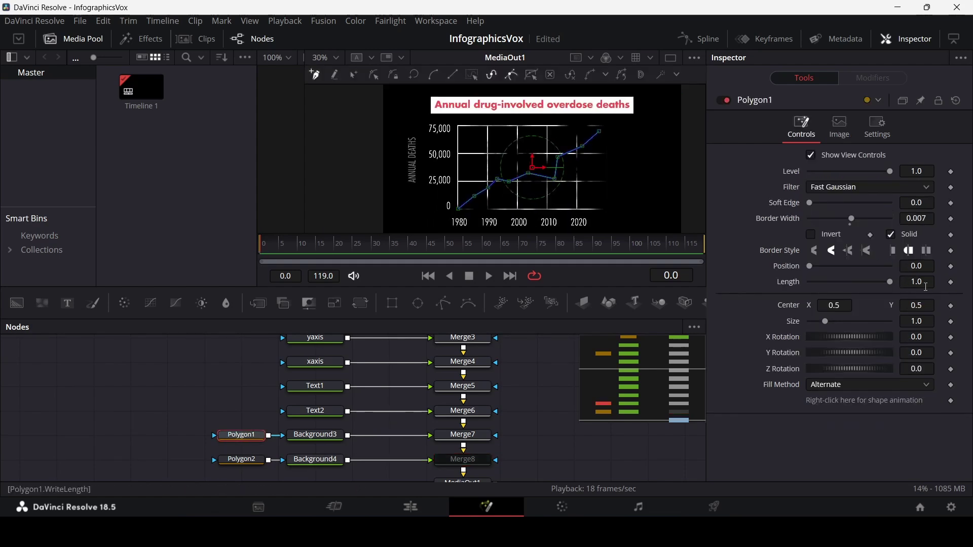
click(951, 281)
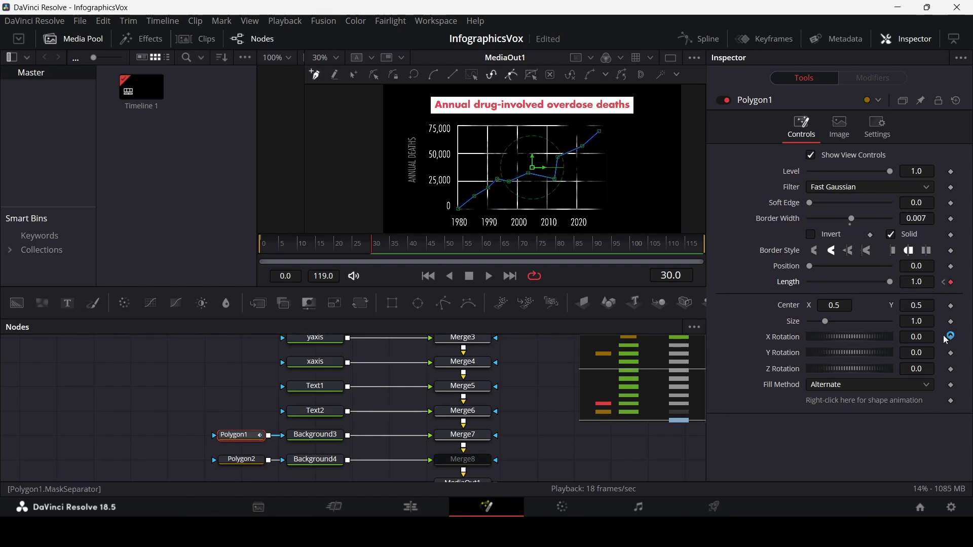
drag(295, 259, 246, 256)
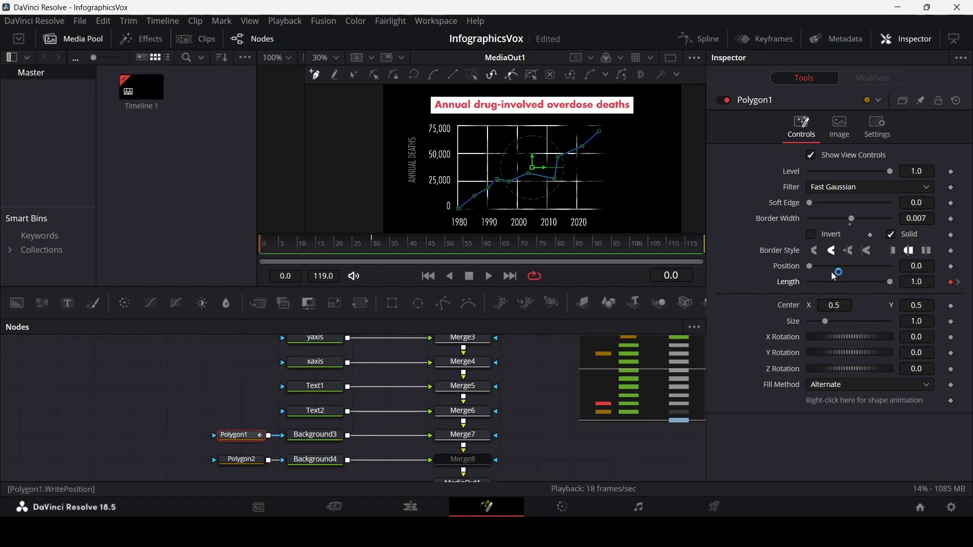
drag(891, 282, 796, 297)
key(space)
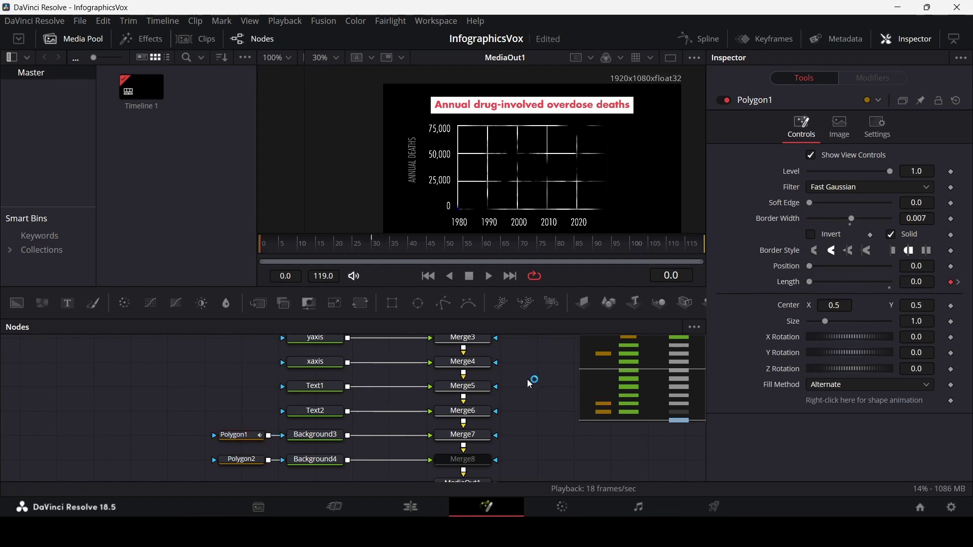
key(space)
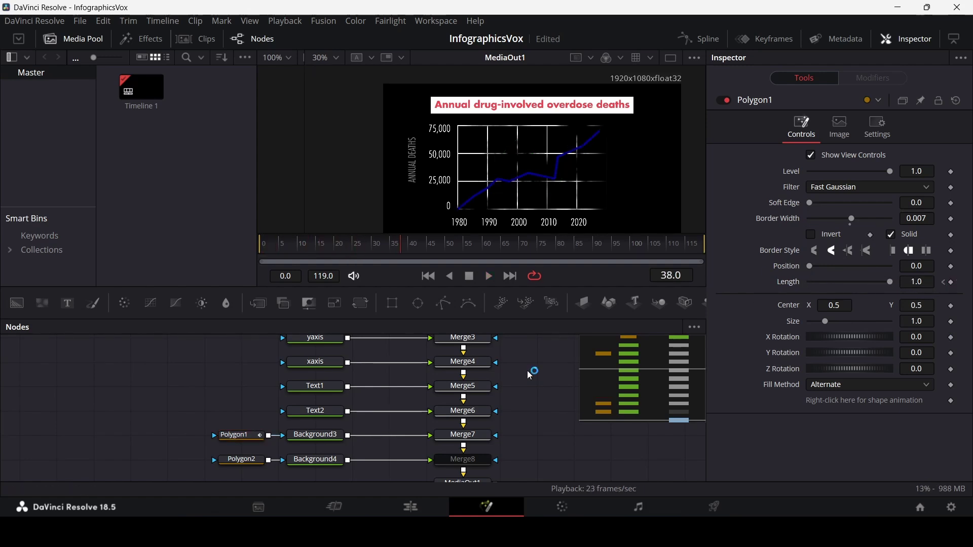
click(334, 245)
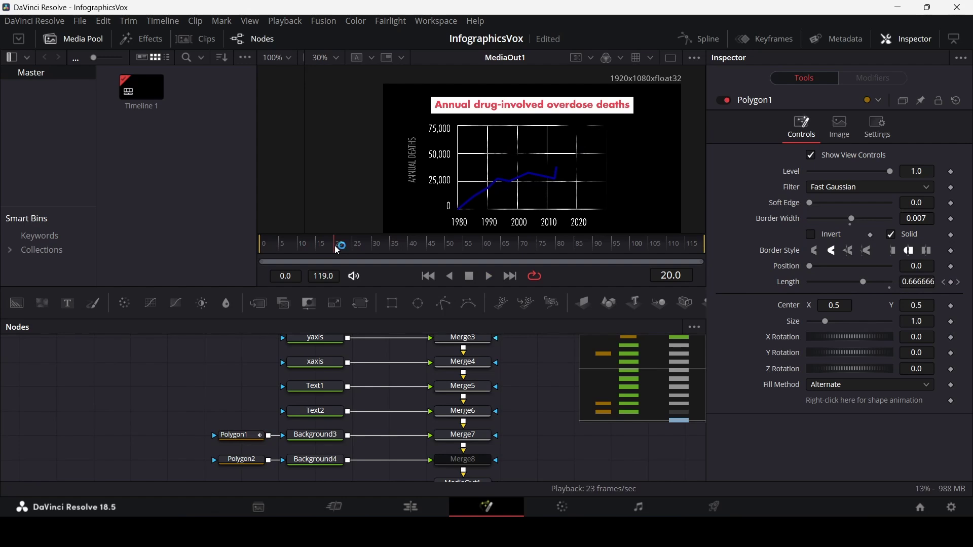
- Add a Rectangle mask to Merge1, centre it over the title bar at Y about 0.859 and widen it to 0.74
scroll(392, 422, up, 3)
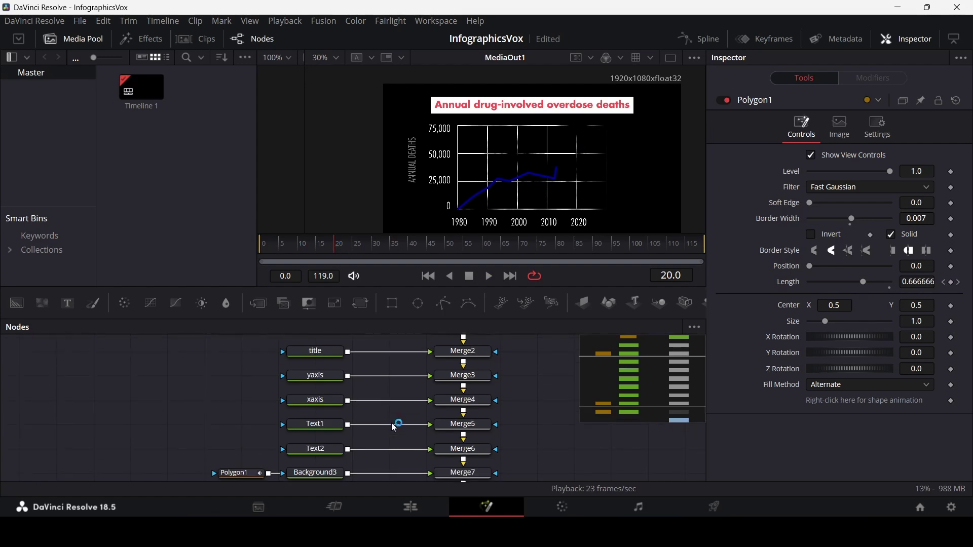
click(245, 366)
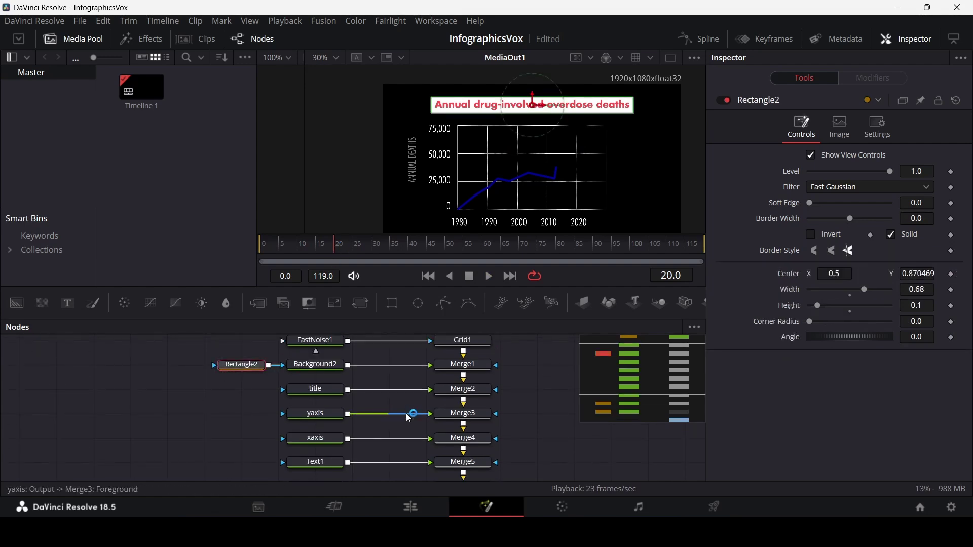
scroll(386, 408, up, 3)
drag(393, 313, 408, 432)
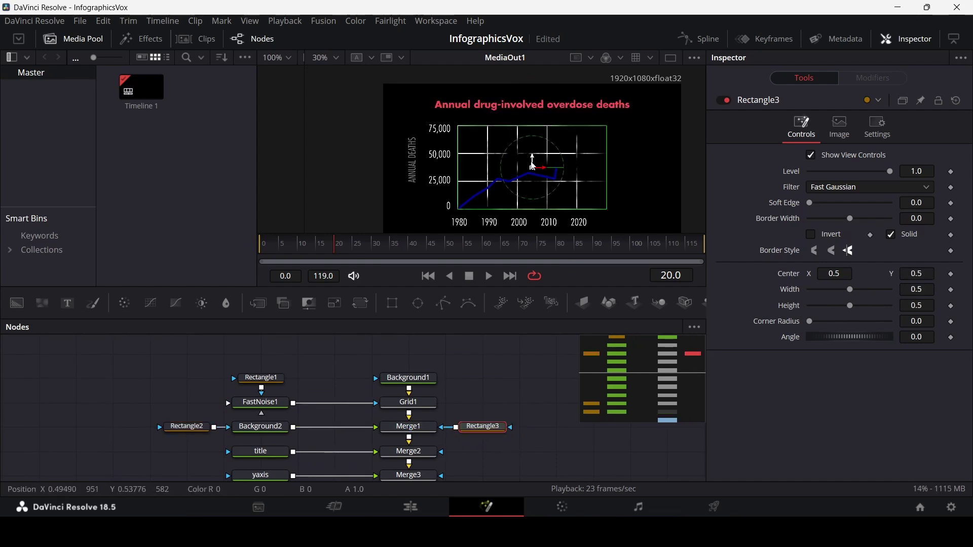
drag(532, 167, 532, 105)
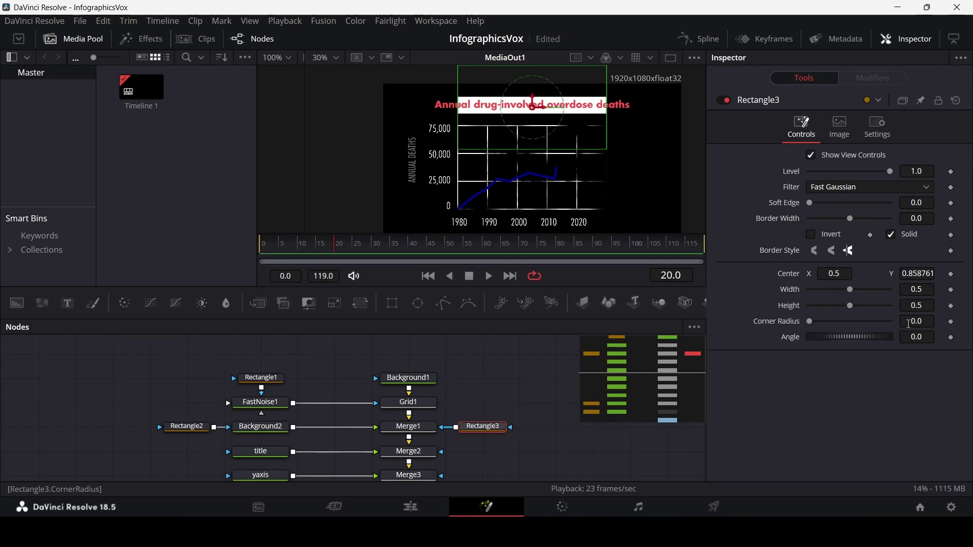
drag(852, 290, 869, 288)
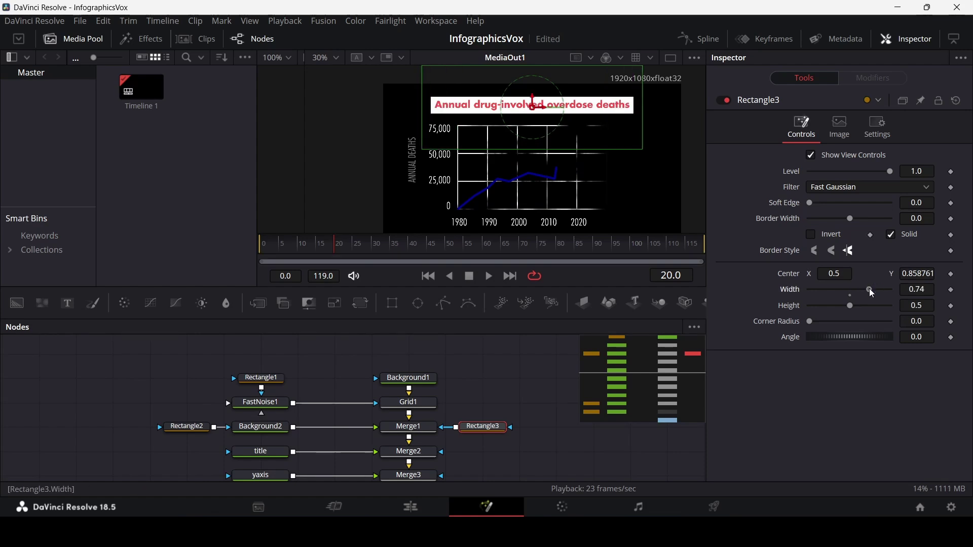
- Keyframe Rectangle3's Center over the title bar at frame 30 and off to its left at X about -0.242 at frame 10
drag(390, 252, 378, 253)
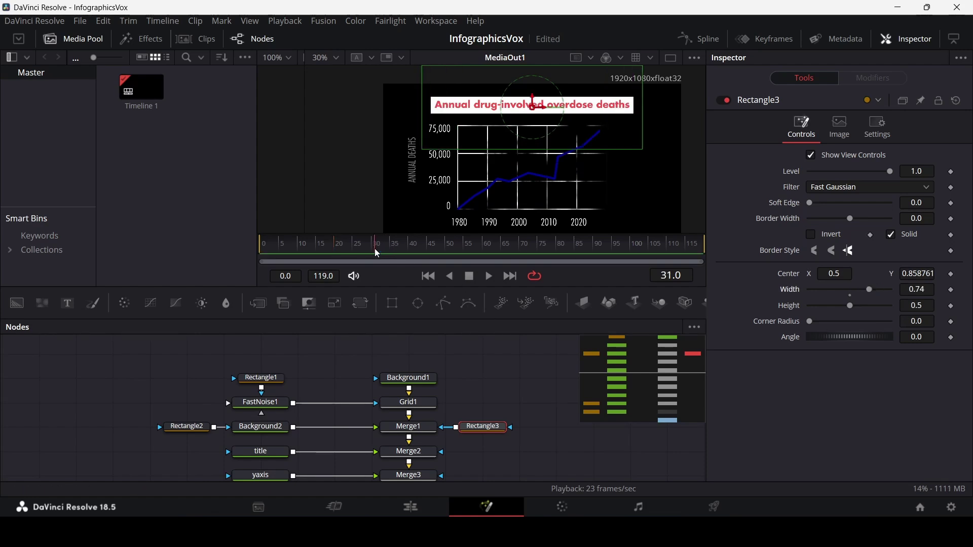
click(947, 274)
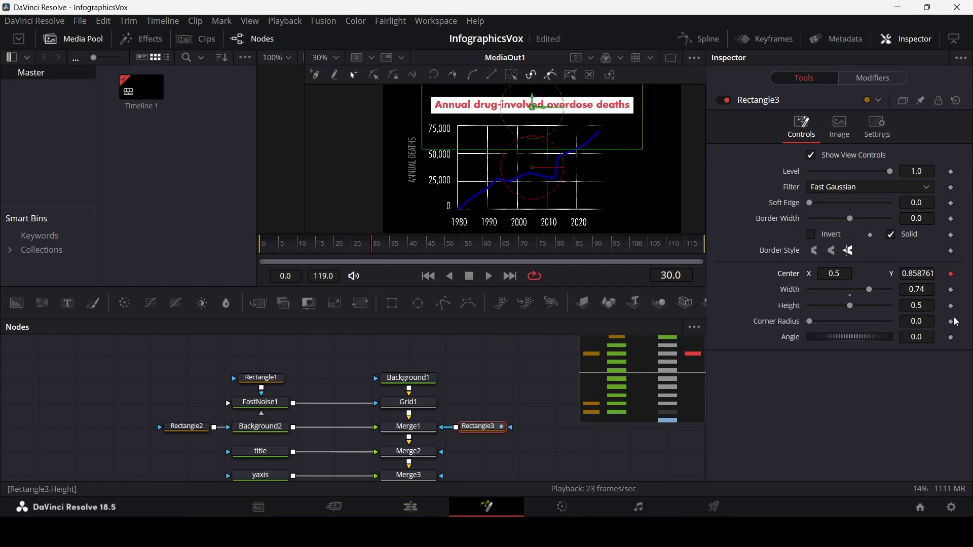
drag(314, 254, 310, 255)
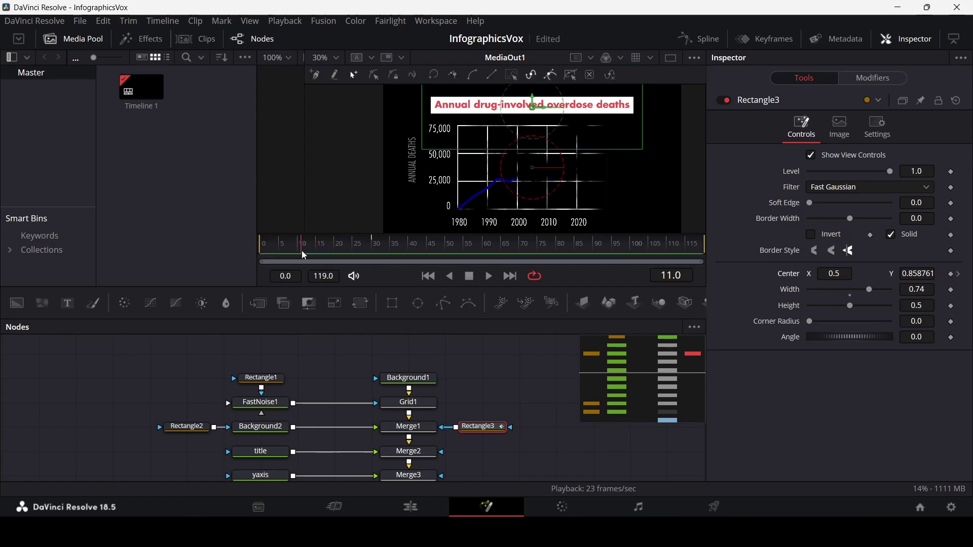
drag(543, 108, 323, 121)
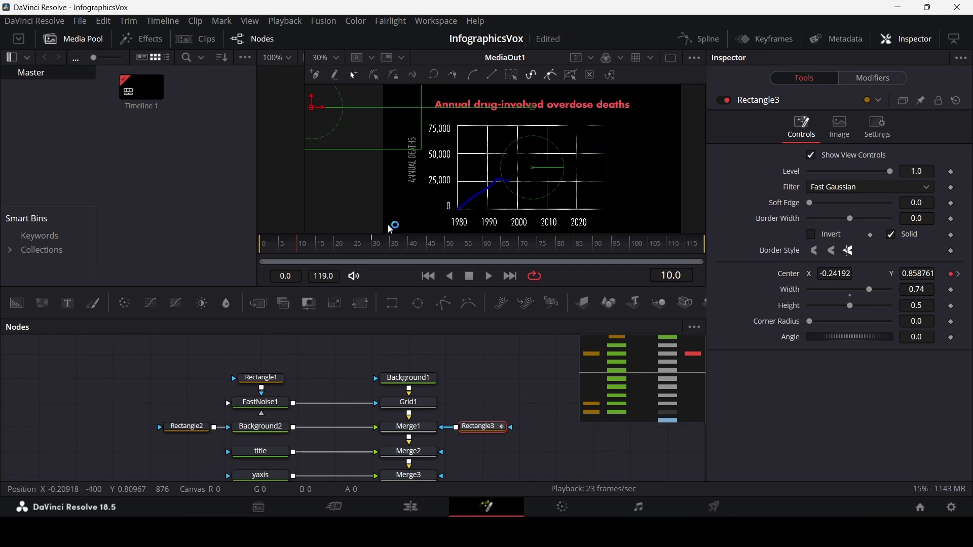
- Smooth the Displacement curve of Rectangle3 in the spline editor and lengthen its handles for a stronger ease between frames 10 and 30
click(700, 38)
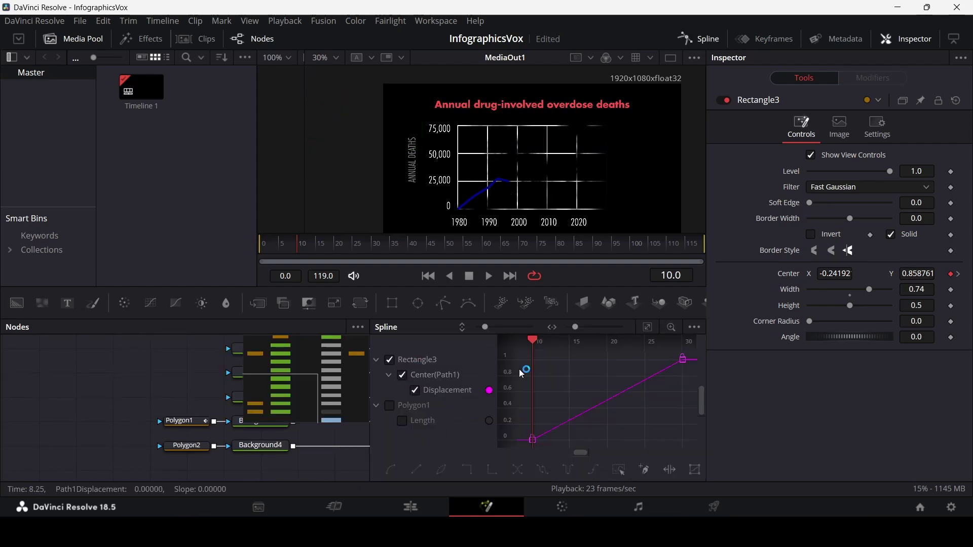
click(649, 331)
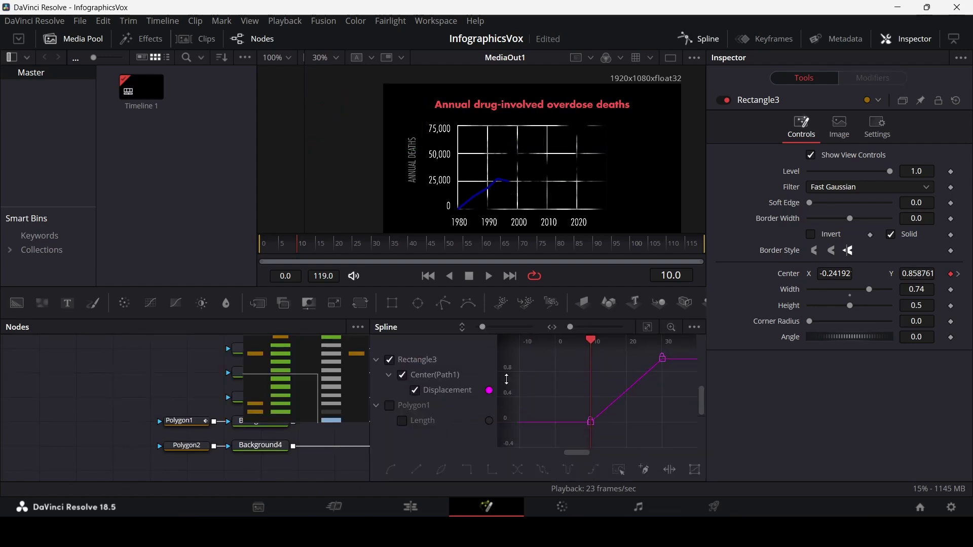
drag(547, 415, 680, 365)
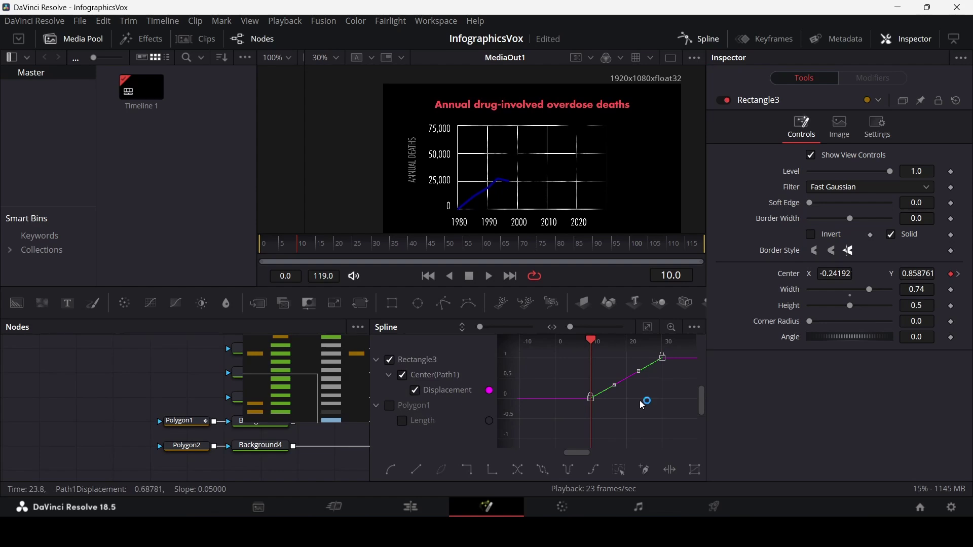
key(s)
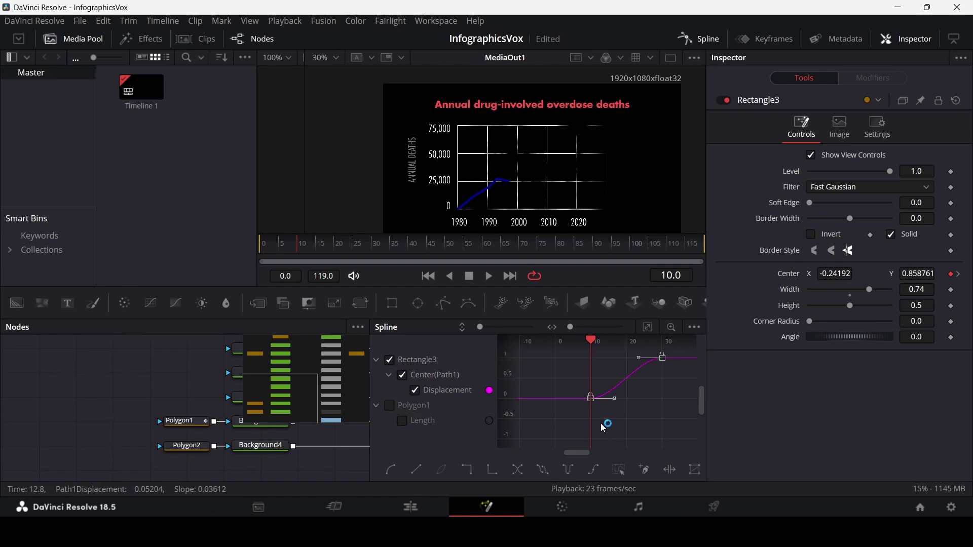
click(590, 398)
drag(614, 399, 615, 358)
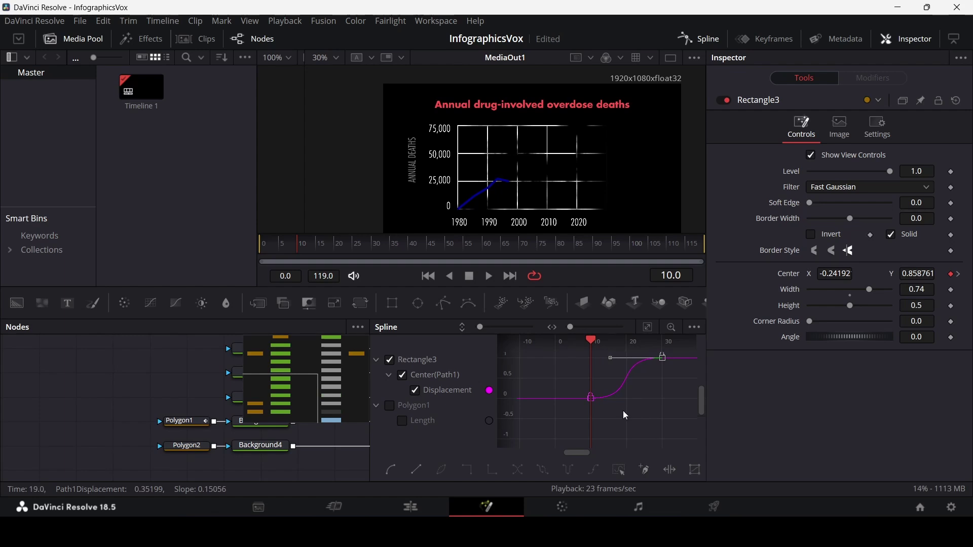
- Show only Polygon1's Length curve, flatten and lengthen its keyframe handles for a strong ease, and close the spline editor
click(389, 405)
click(389, 361)
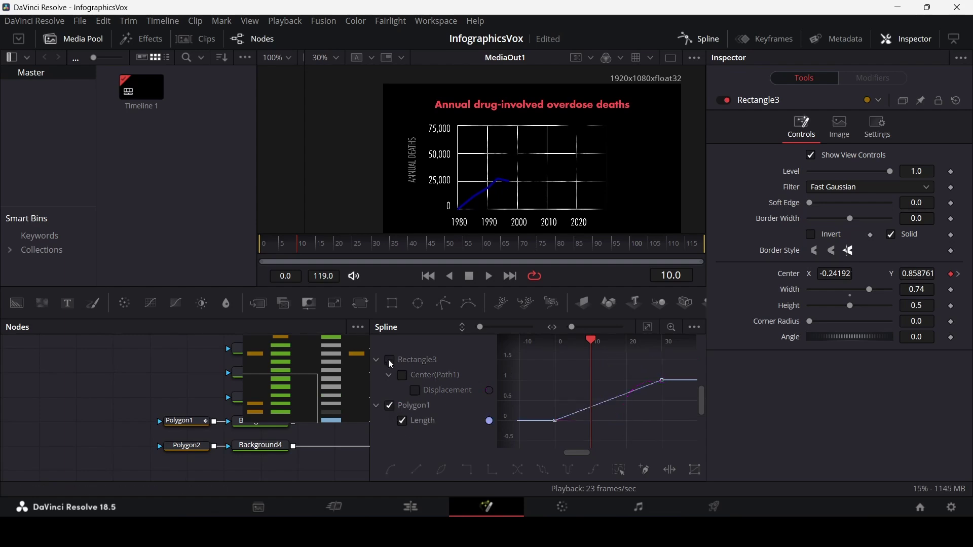
drag(535, 432, 670, 360)
key(f)
drag(590, 420, 630, 420)
drag(626, 380, 580, 380)
key(F7)
- Play back the eased title bar and graph line animation from frame 0
drag(297, 247, 235, 261)
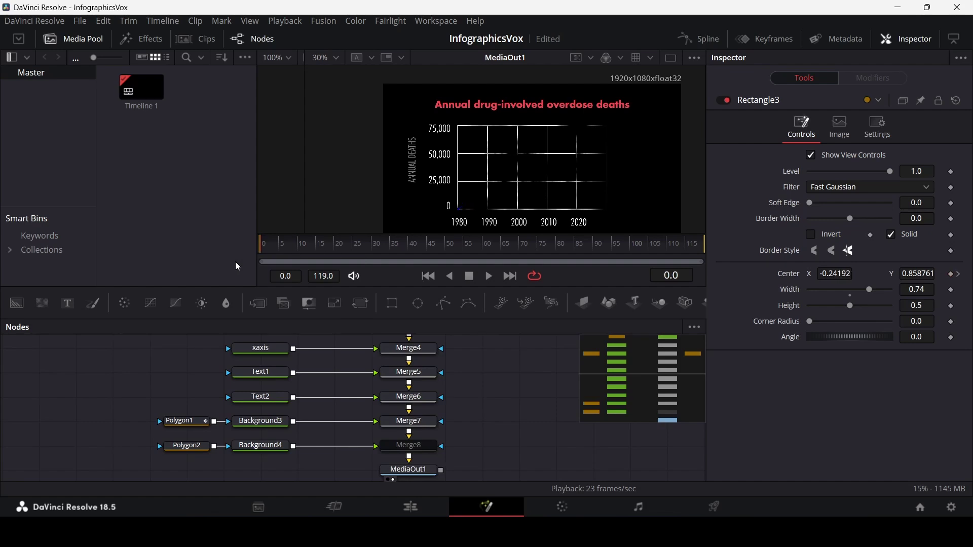
key(space)
key(space)
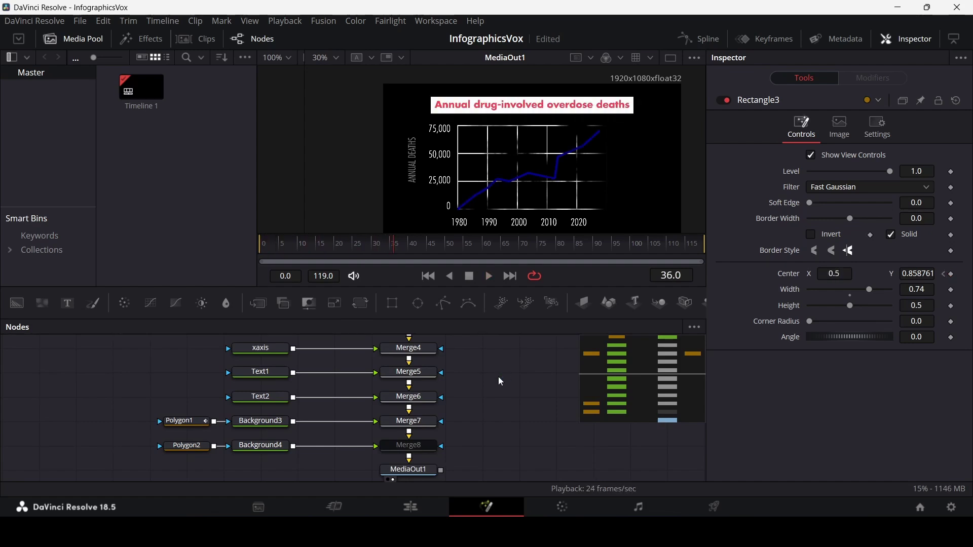
- Keyframe Background3's Color at frame 30 and darken it to #000056 at frame 35
scroll(507, 217, down, 2)
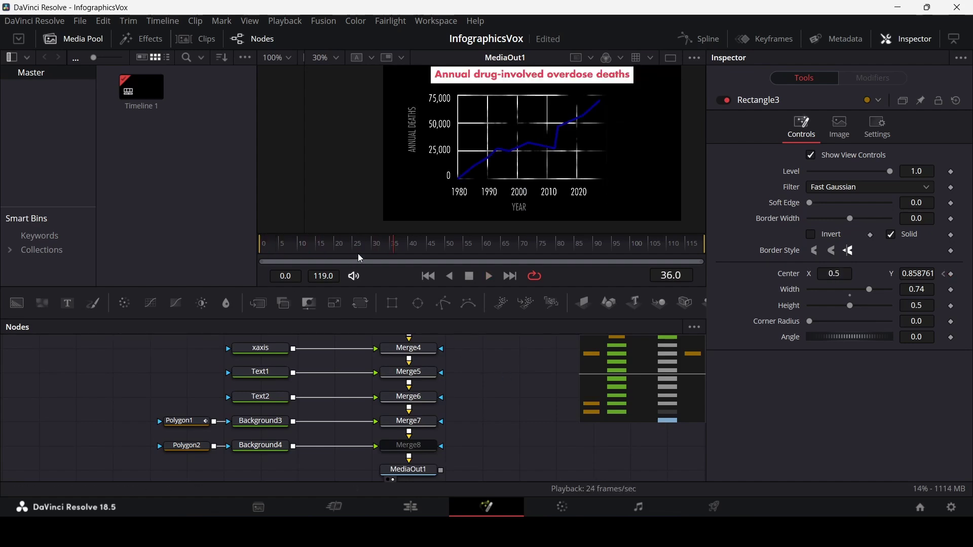
click(373, 250)
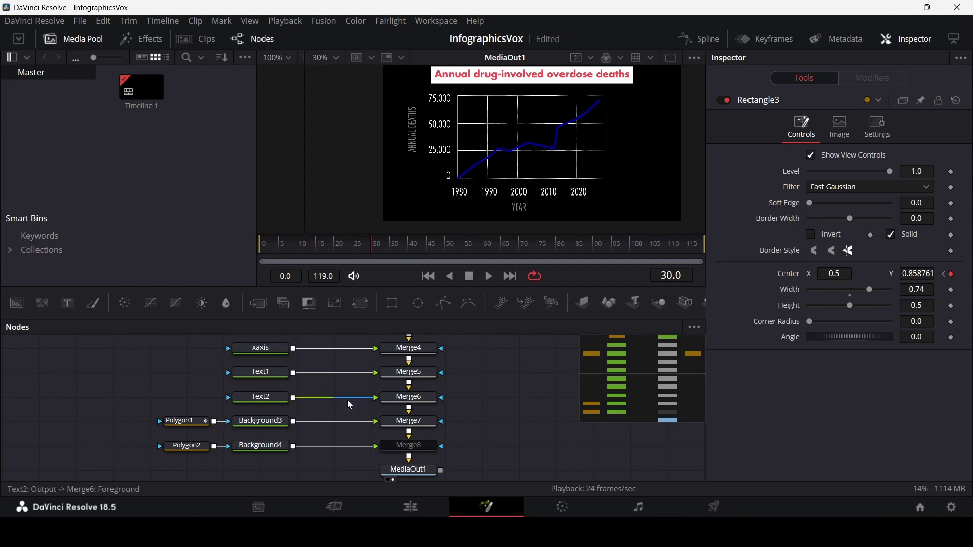
click(269, 421)
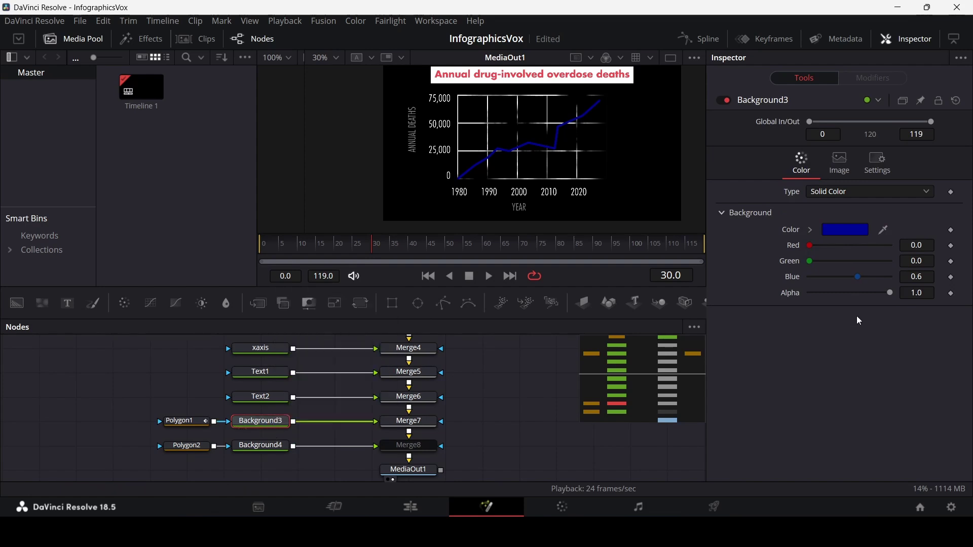
click(951, 230)
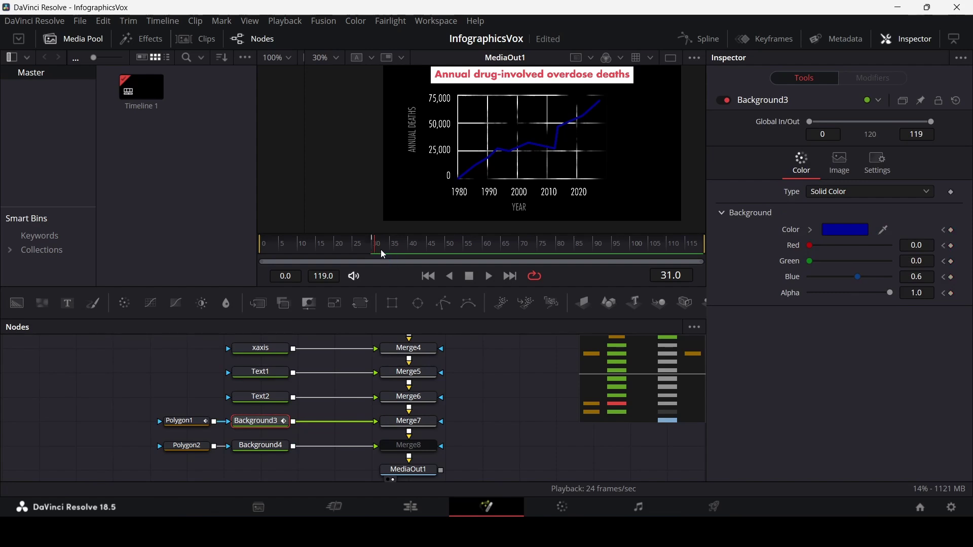
drag(381, 250, 391, 249)
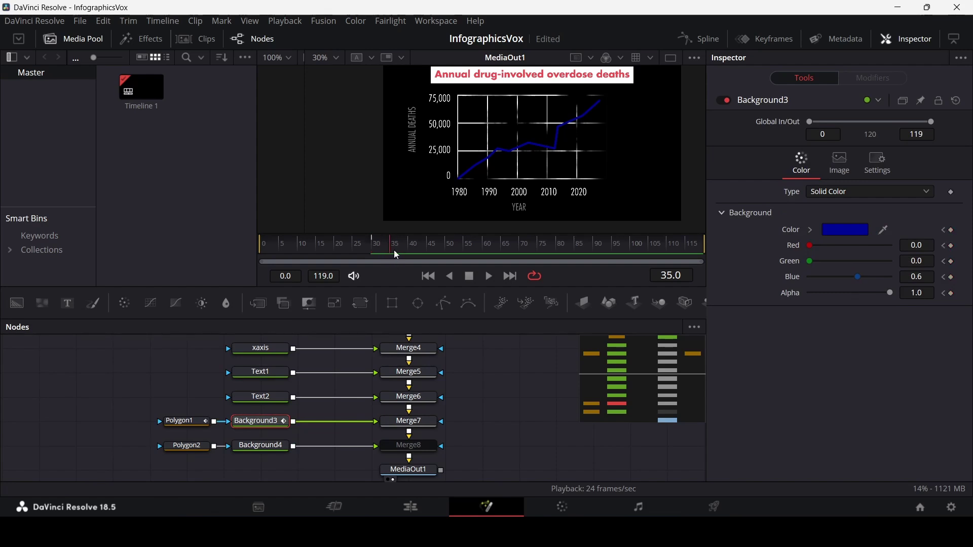
click(841, 230)
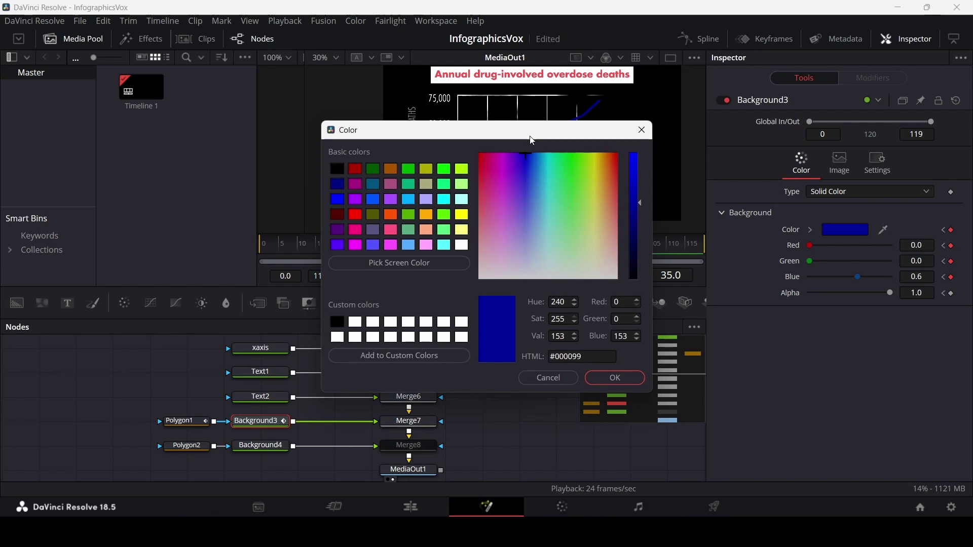
drag(530, 136, 263, 168)
drag(369, 262, 367, 269)
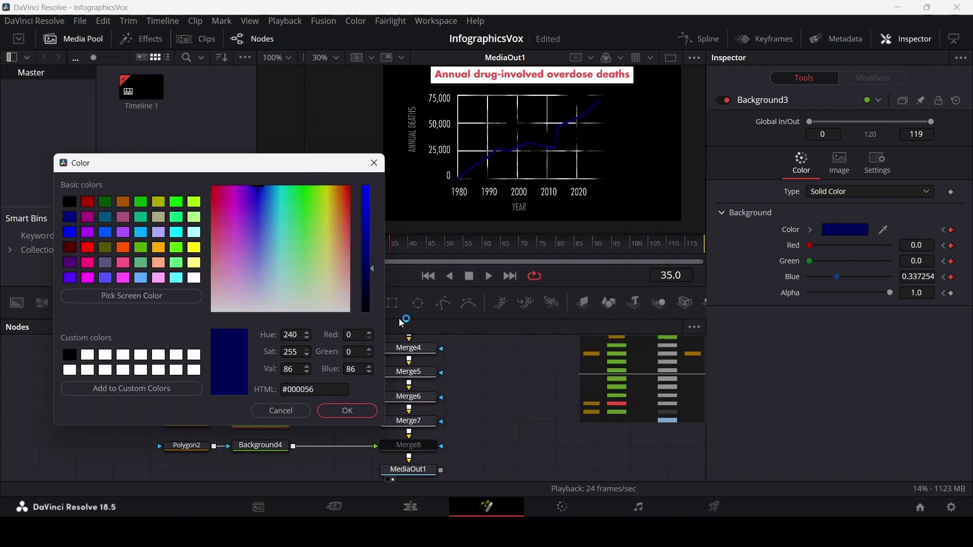
click(360, 409)
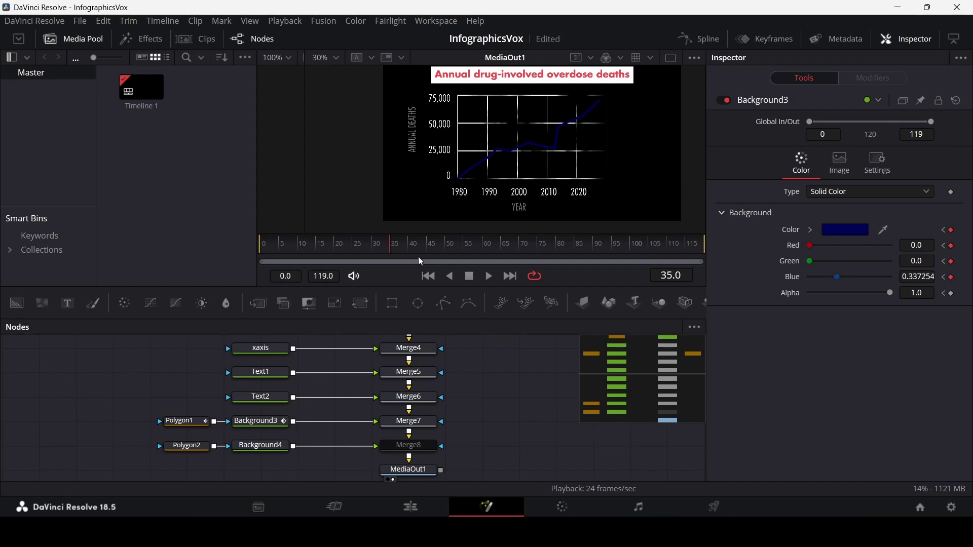
- Move MediaOut1 down to make room and insert a Transform node after Merge8
scroll(435, 426, down, 2)
drag(428, 430, 428, 477)
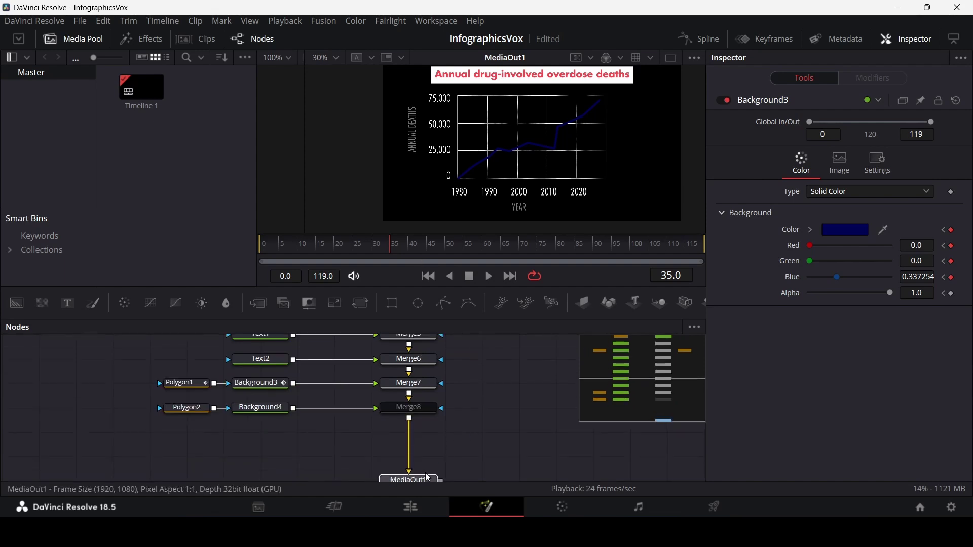
click(420, 411)
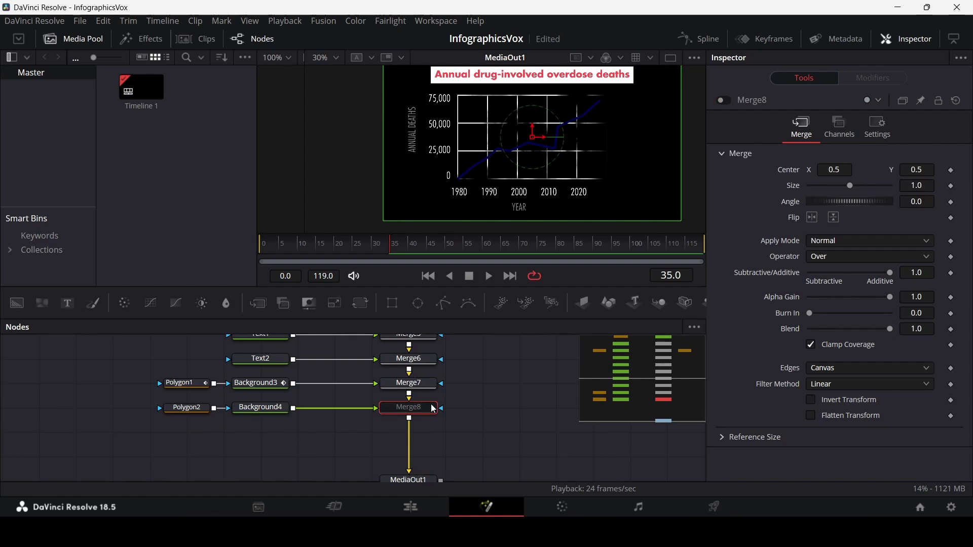
click(366, 304)
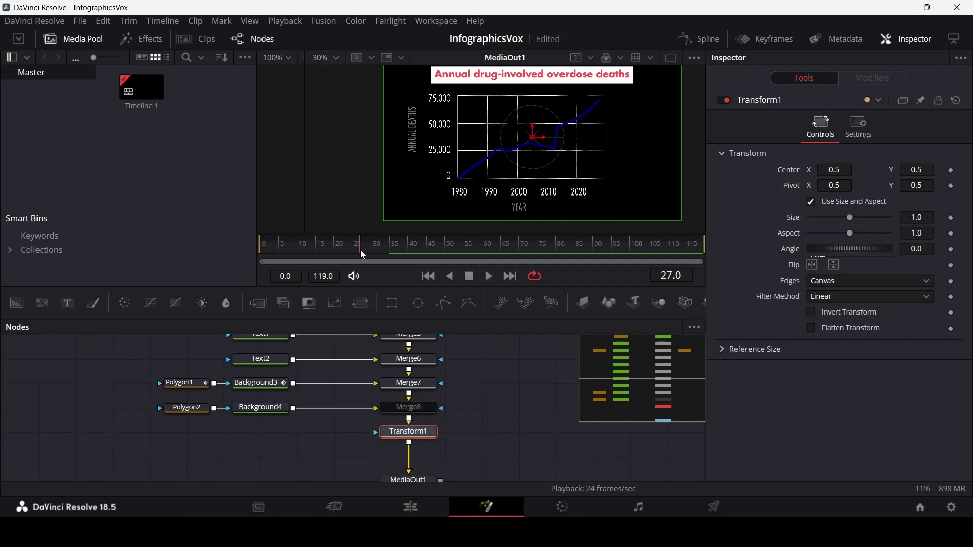
- Keyframe Transform1's Size and Center at frame 30, and set Size 2.21 and Center X 0.785, Y 0.791 at frame 40
drag(363, 255, 377, 255)
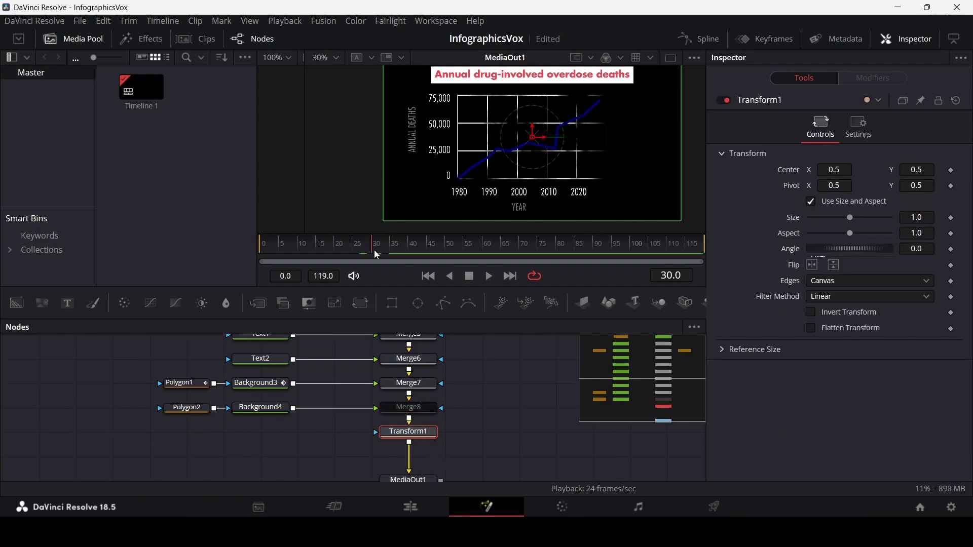
click(952, 219)
click(952, 171)
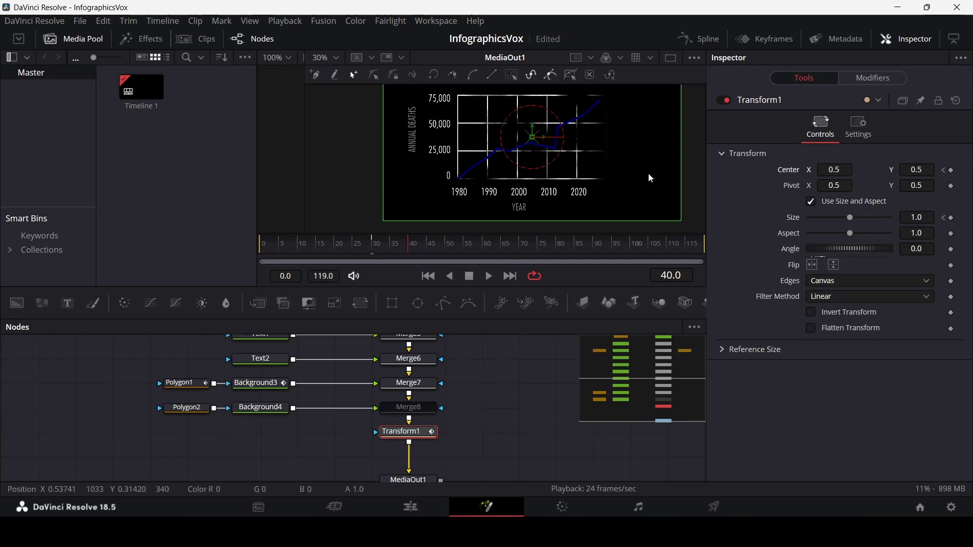
drag(851, 218, 860, 221)
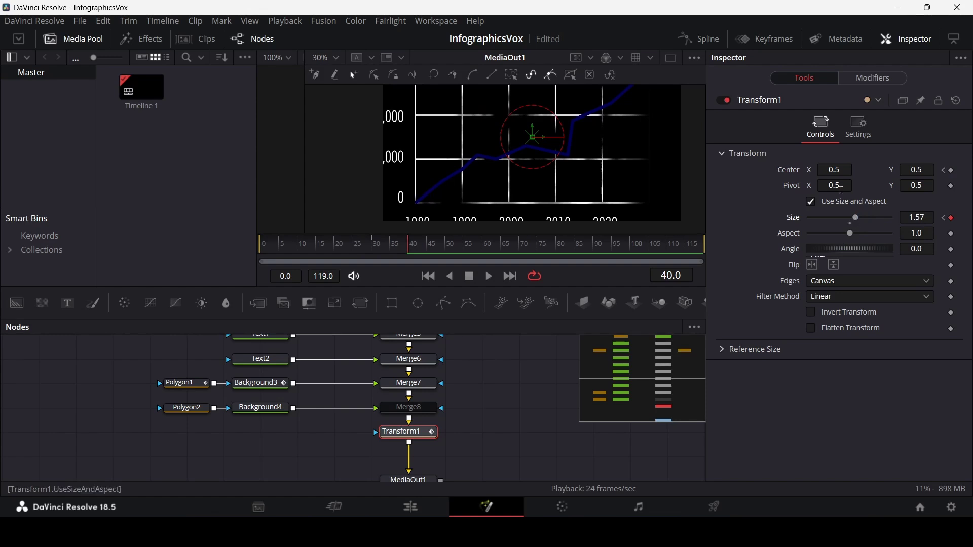
drag(836, 170, 917, 170)
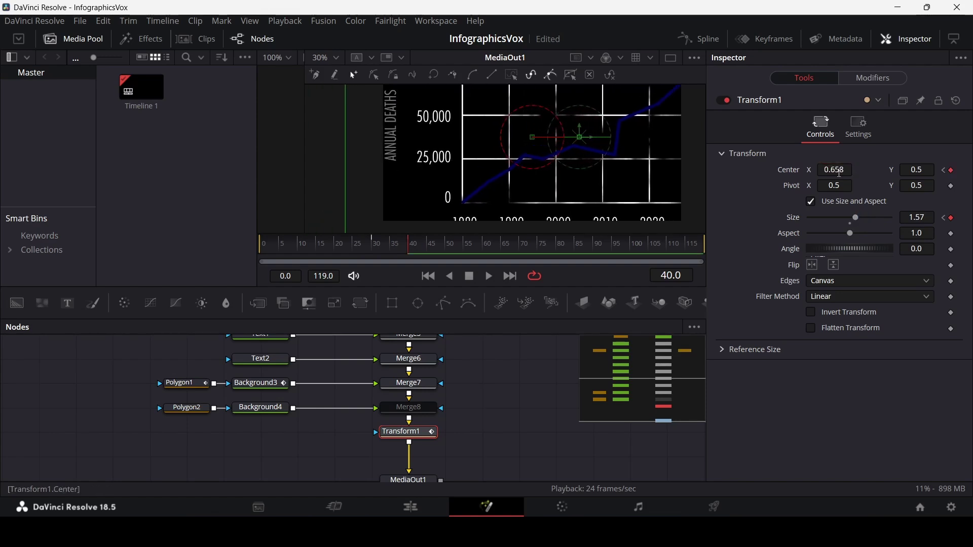
drag(860, 224, 863, 219)
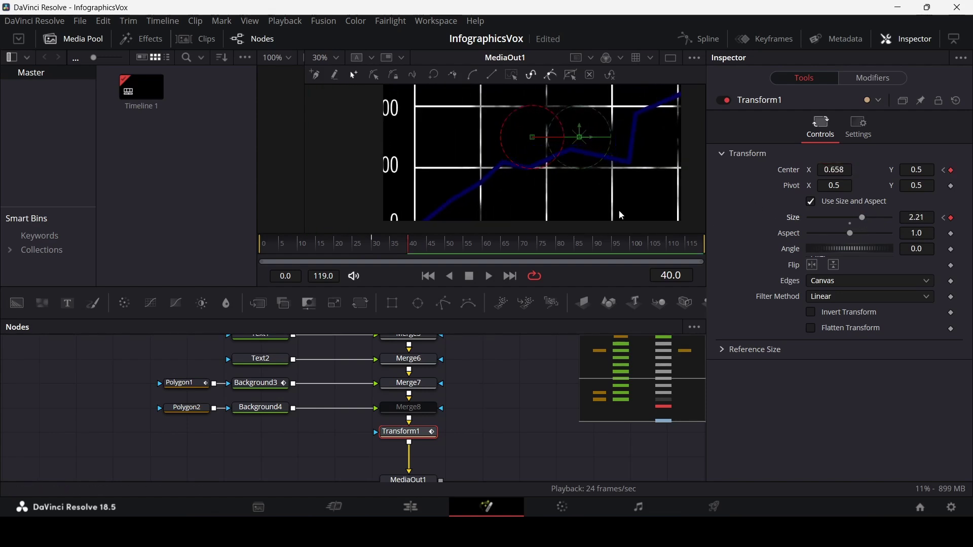
drag(835, 169, 943, 172)
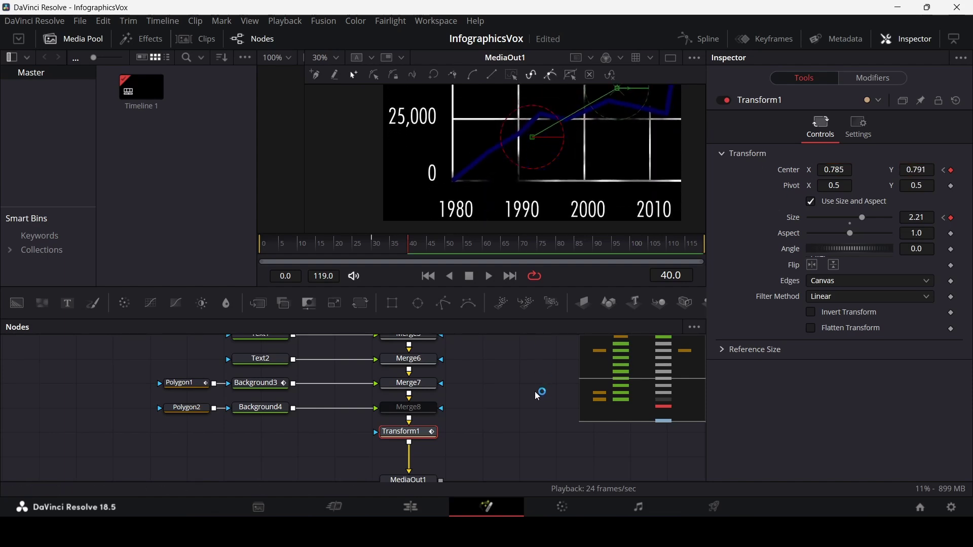
- Play back the zoom into the graph from about frame 26
click(507, 378)
click(360, 250)
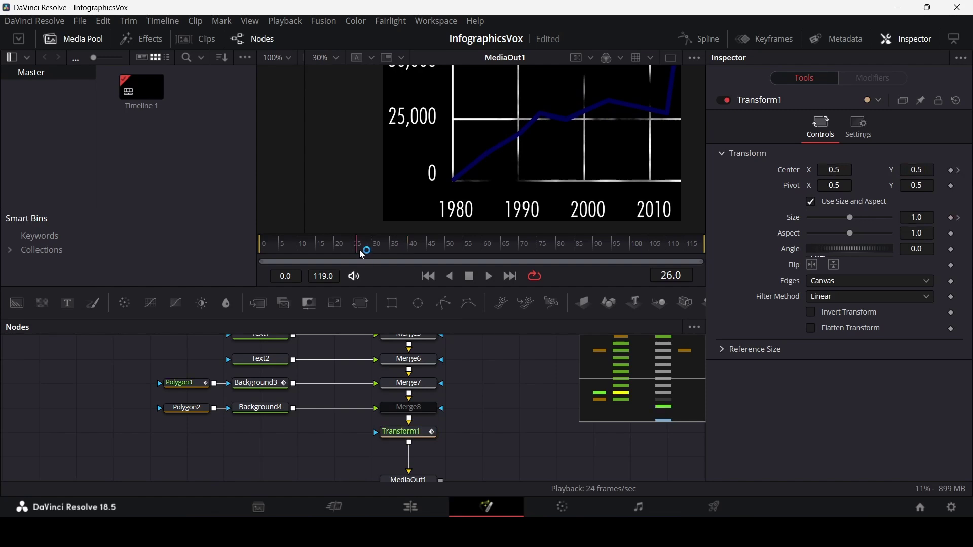
key(space)
key(space)
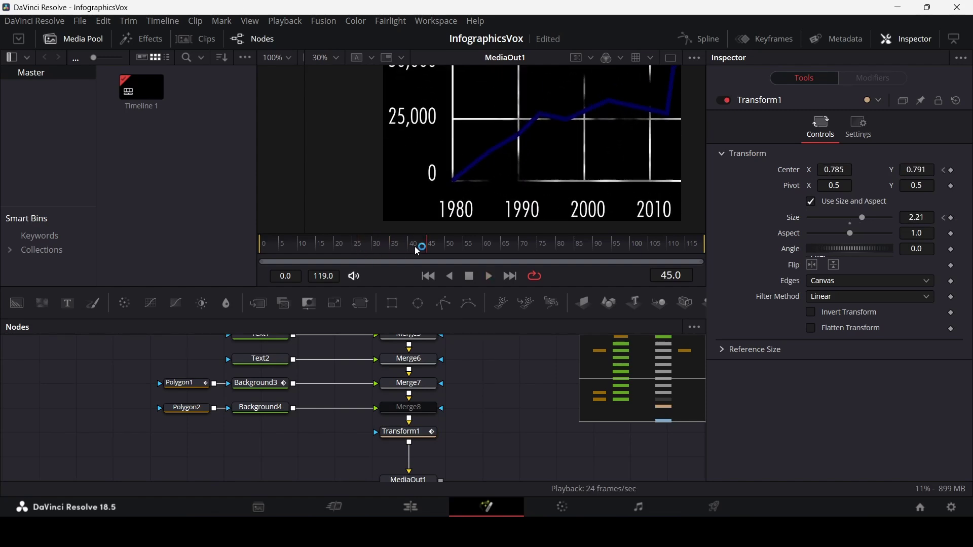
- Keyframe Polygon2's Length from 0.0 at frame 40 to 1.0 at frame 100, and enable Merge8
scroll(431, 408, down, 2)
click(186, 370)
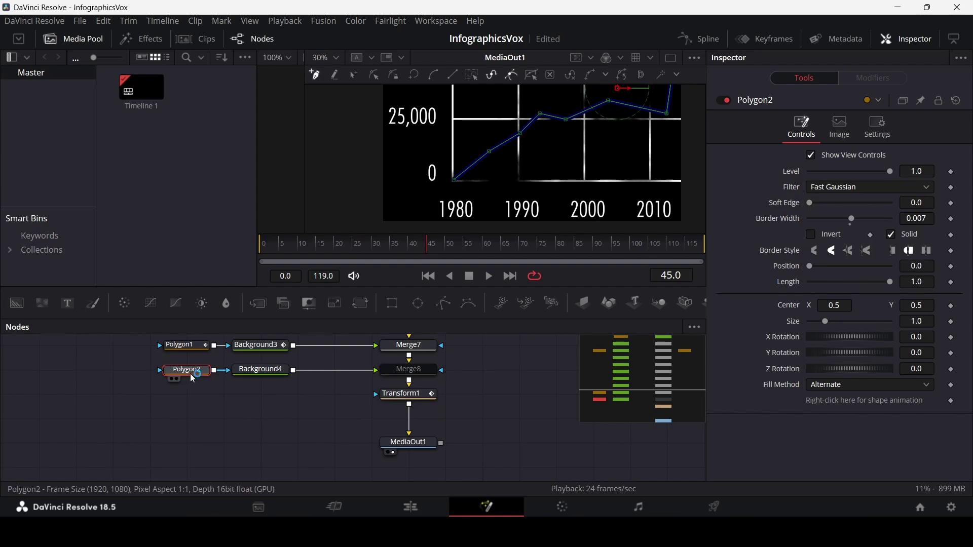
scroll(272, 412, up, 2)
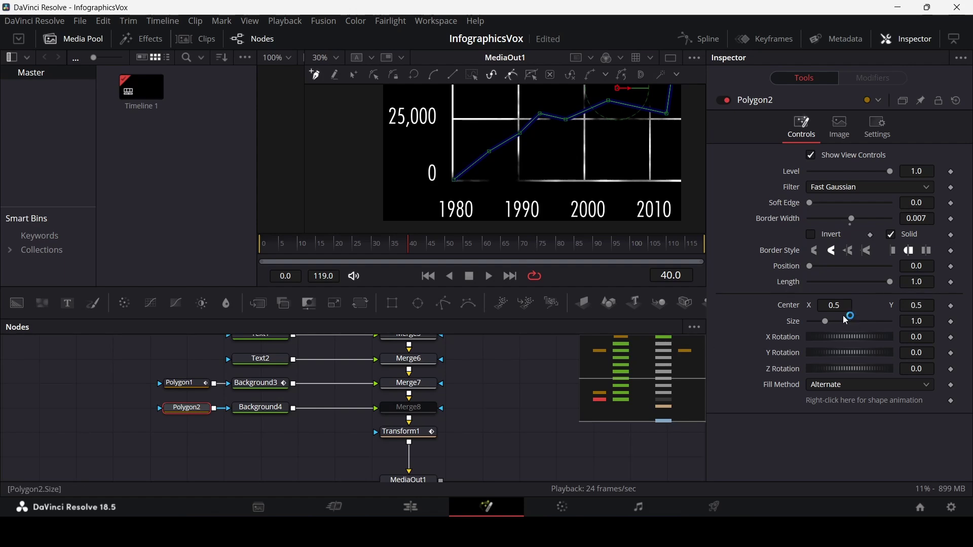
click(953, 283)
click(590, 248)
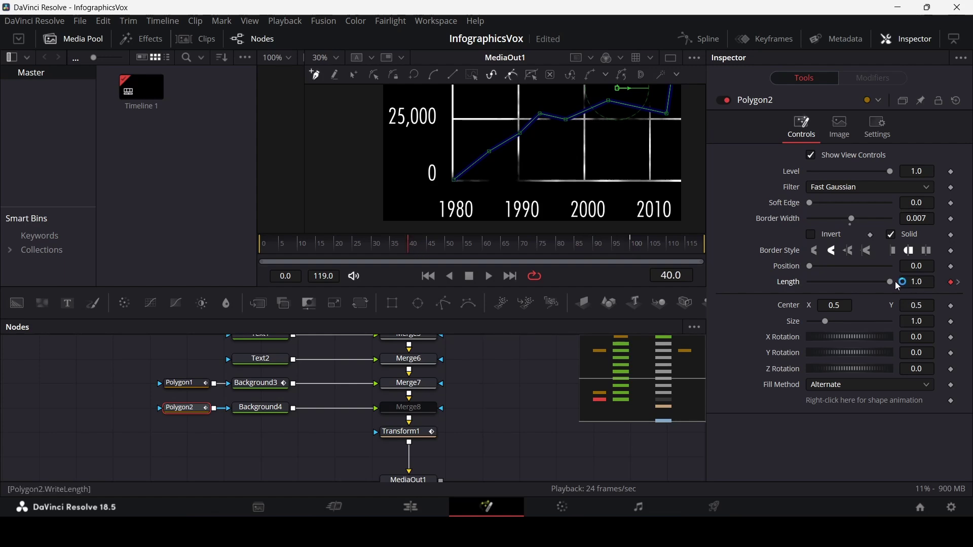
click(420, 408)
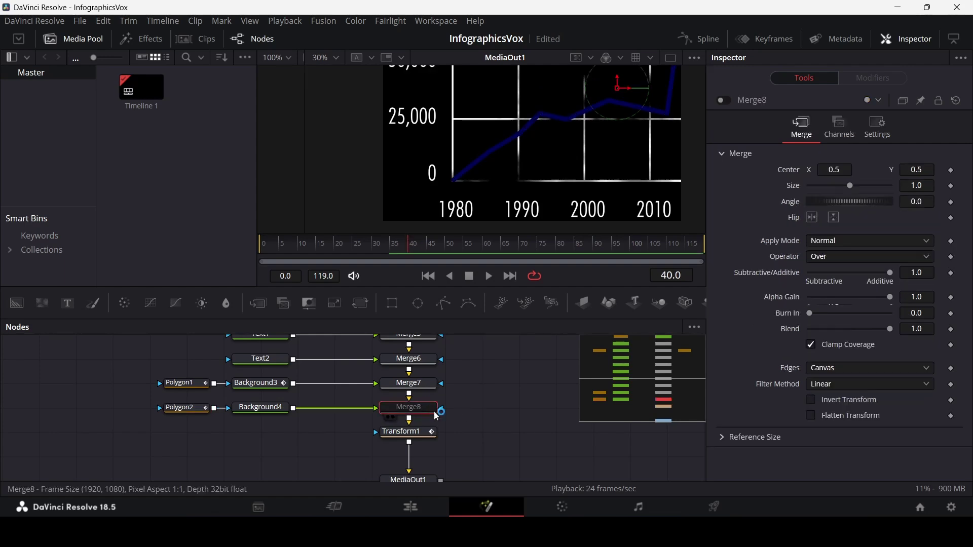
click(725, 102)
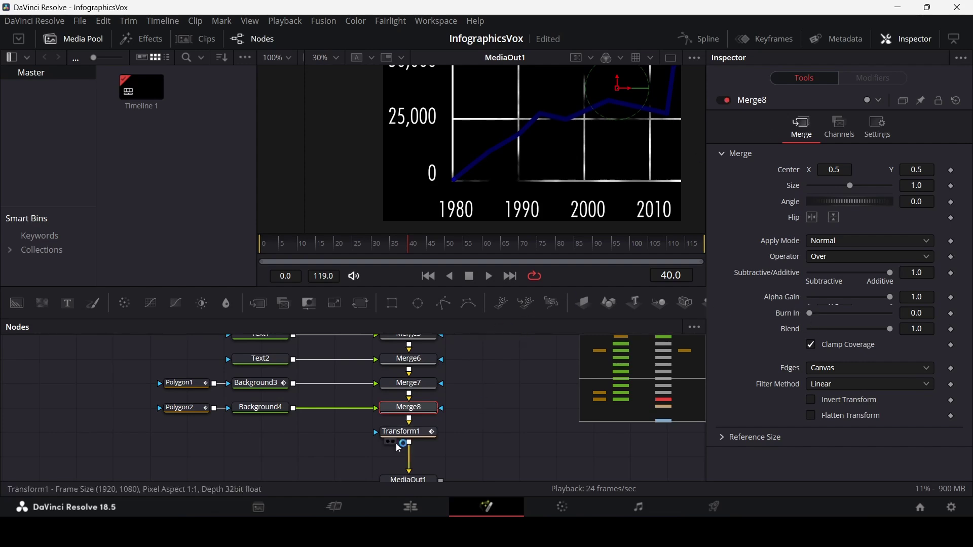
- Set the line ends of Polygon2 and Polygon1 to the flat cap style
click(196, 412)
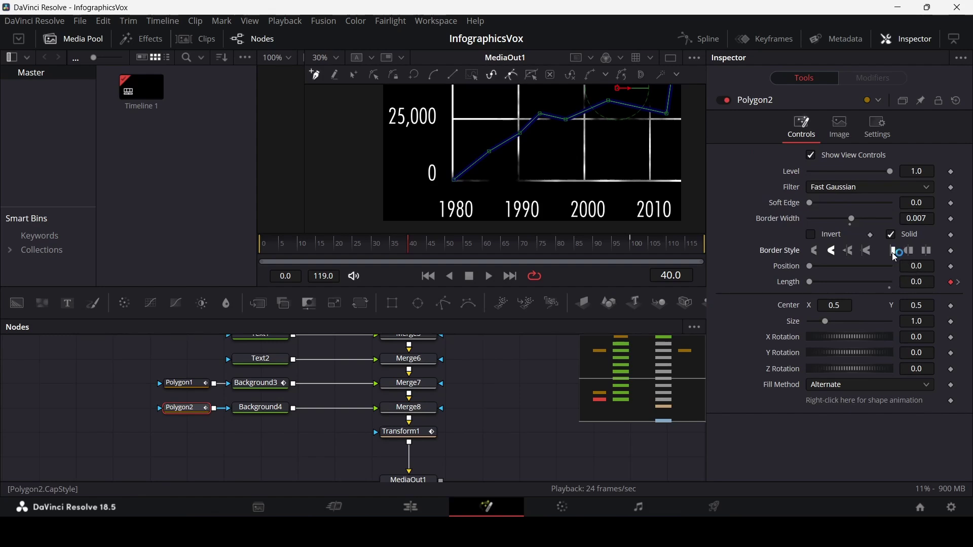
click(186, 384)
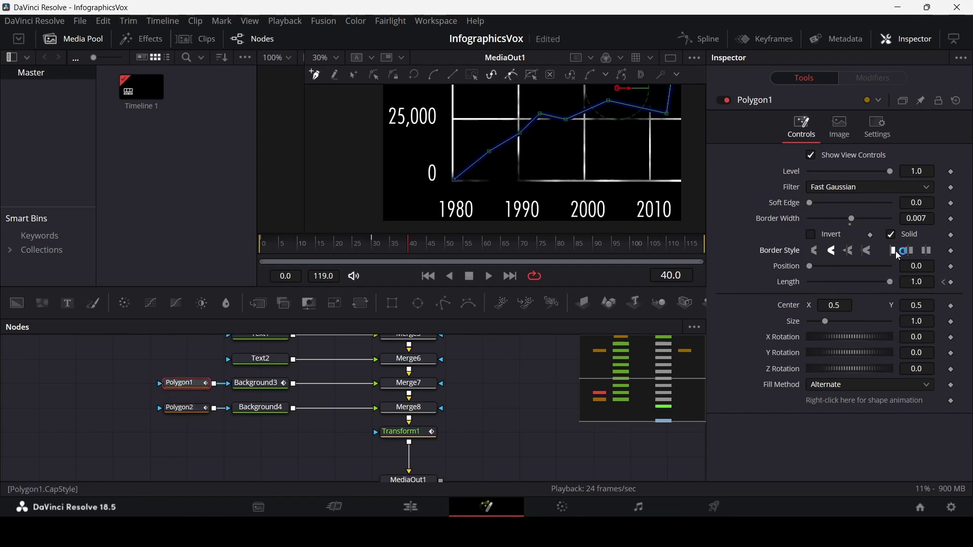
click(448, 408)
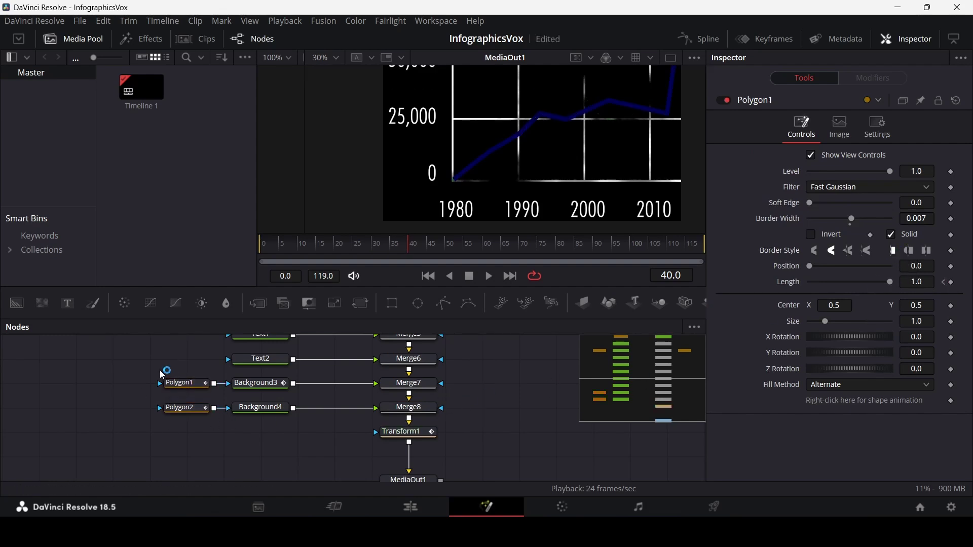
- Play back the composition to review the blue lines with their flat caps, viewing the whole frame
drag(187, 373, 135, 435)
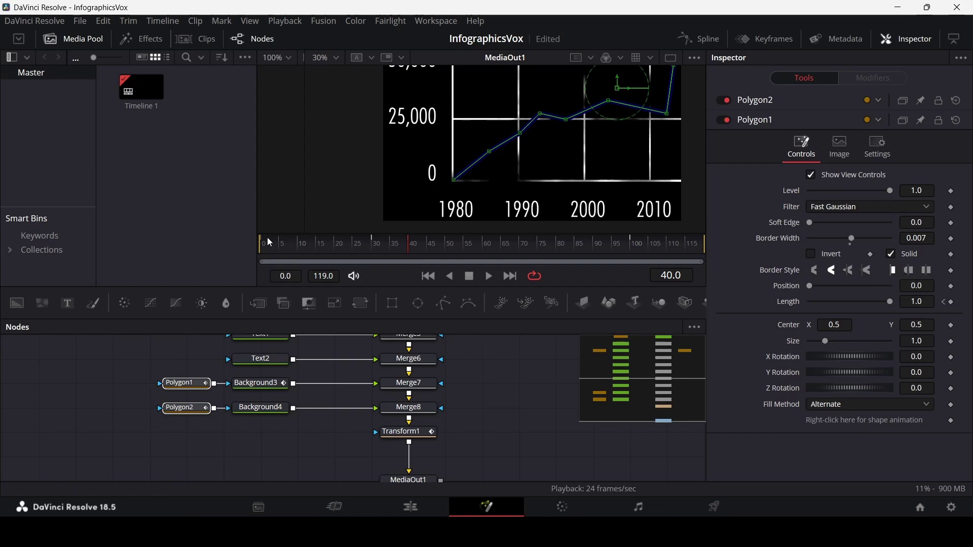
key(Home)
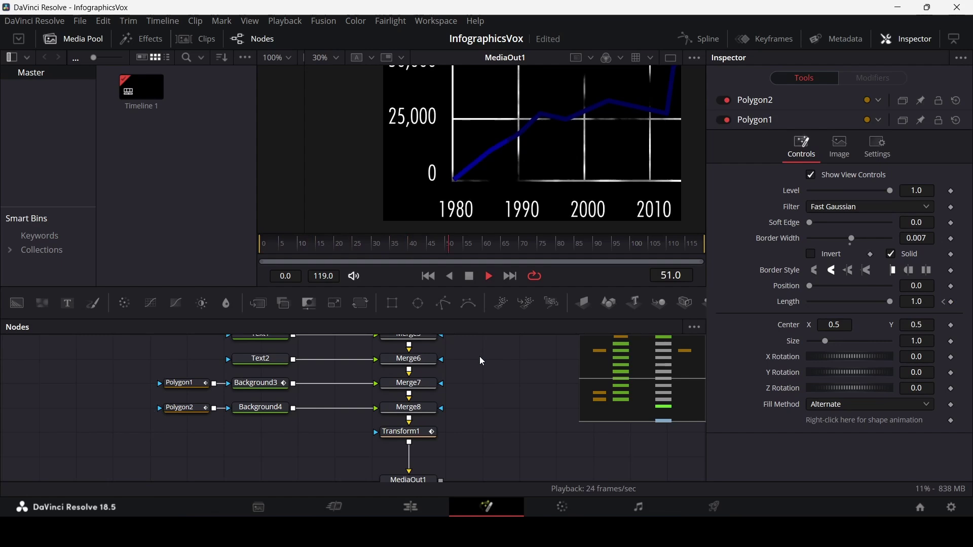
key(space)
scroll(576, 156, down, 2)
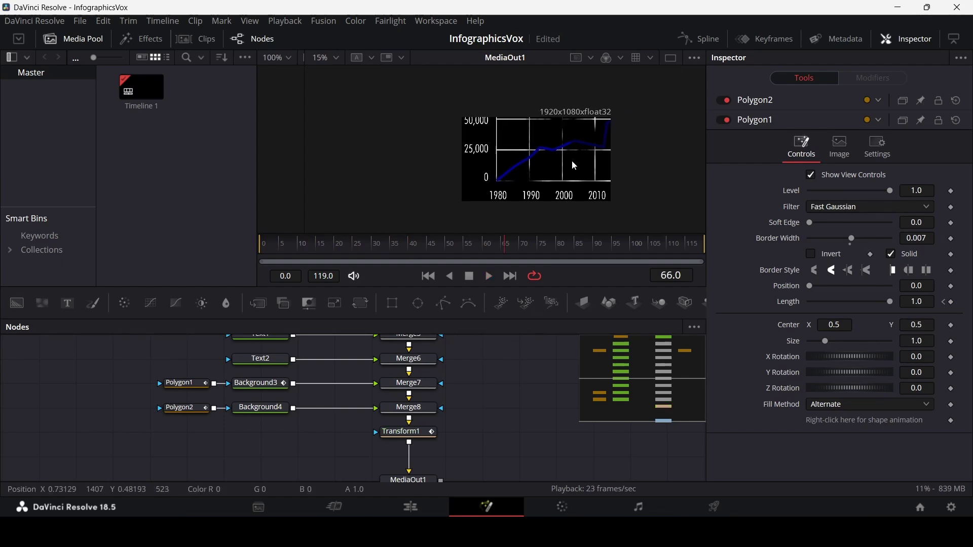
key(space)
key(space)
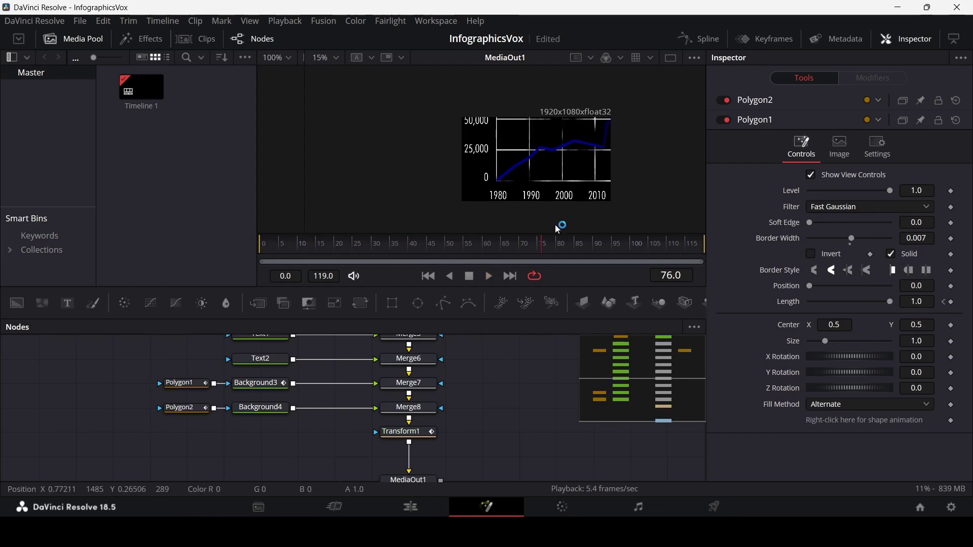
- Keyframe Transform1's Center at frame 70 and shift it to X 0.640442, Y 0.708168 at frame 80
click(420, 429)
click(434, 252)
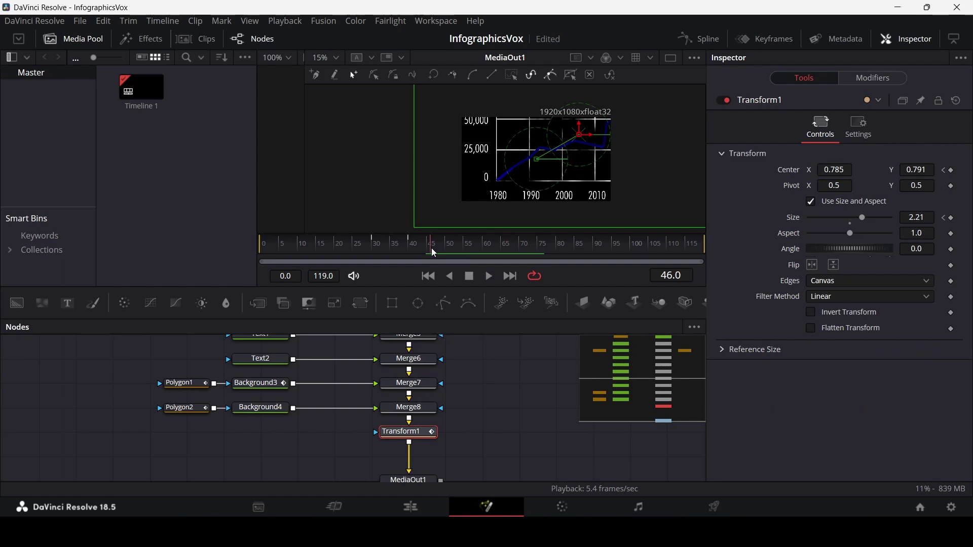
drag(434, 253, 443, 251)
drag(446, 254, 484, 257)
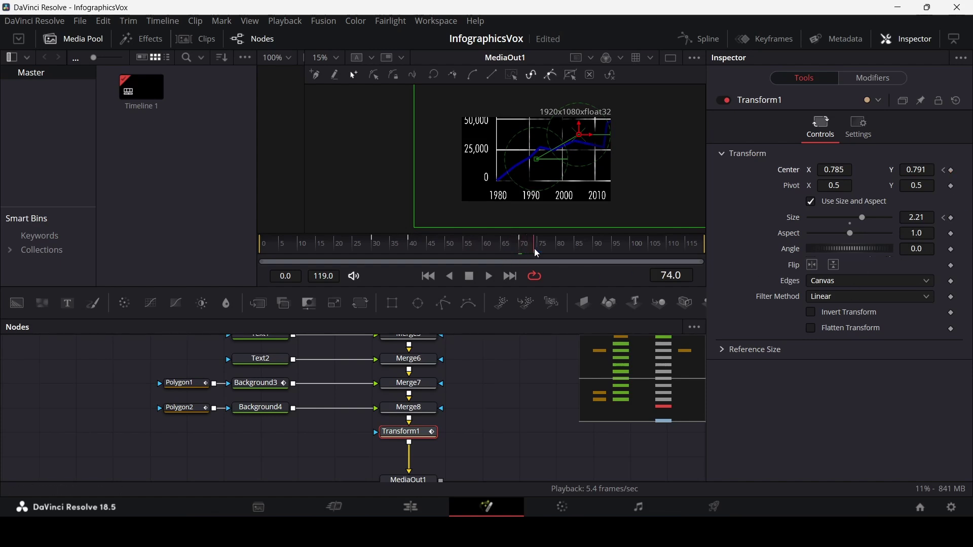
drag(538, 254, 558, 254)
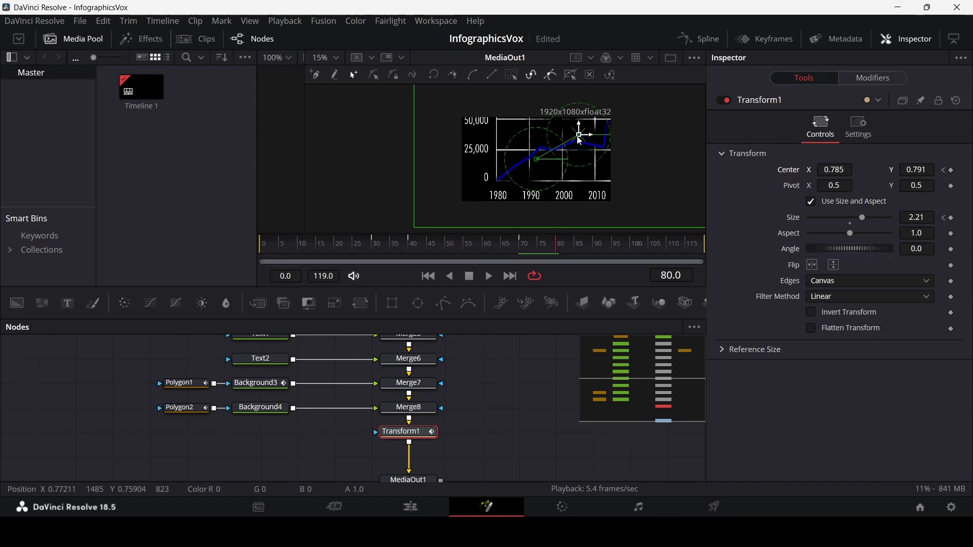
drag(578, 136, 558, 148)
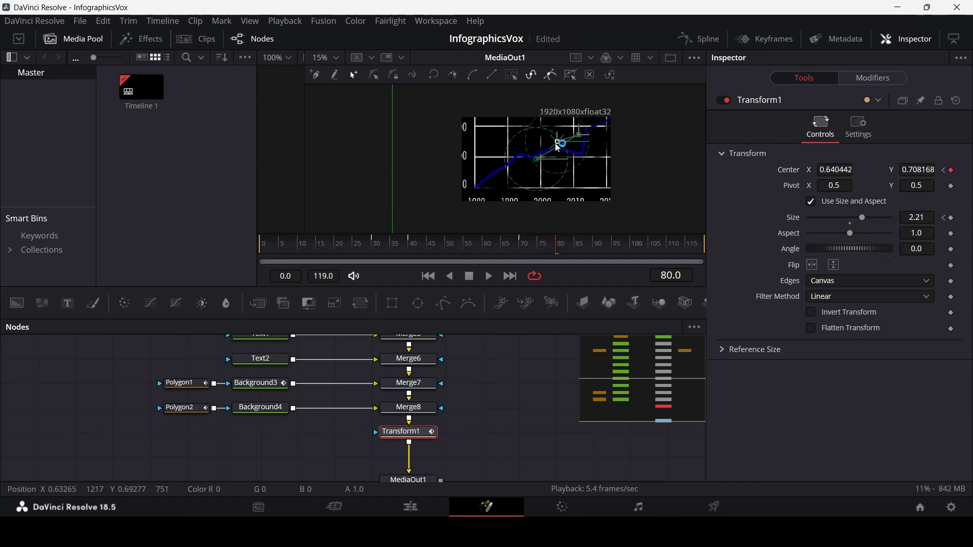
- Continue Transform1's pan along the line with Center keyframes at frame 90 and at frame 100 (X 0.270544, Y 0.316602)
drag(560, 254, 598, 256)
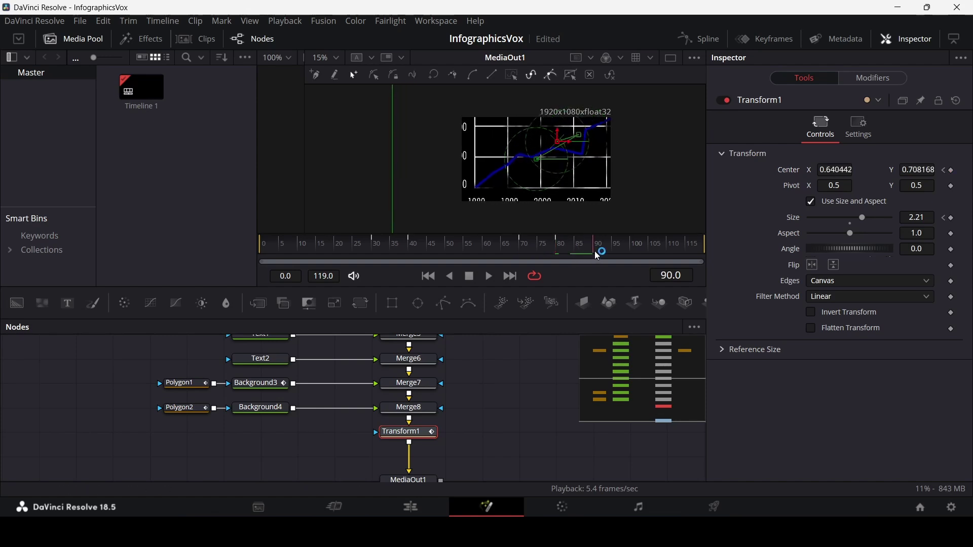
drag(557, 143, 517, 157)
drag(598, 253, 635, 253)
drag(518, 156, 501, 173)
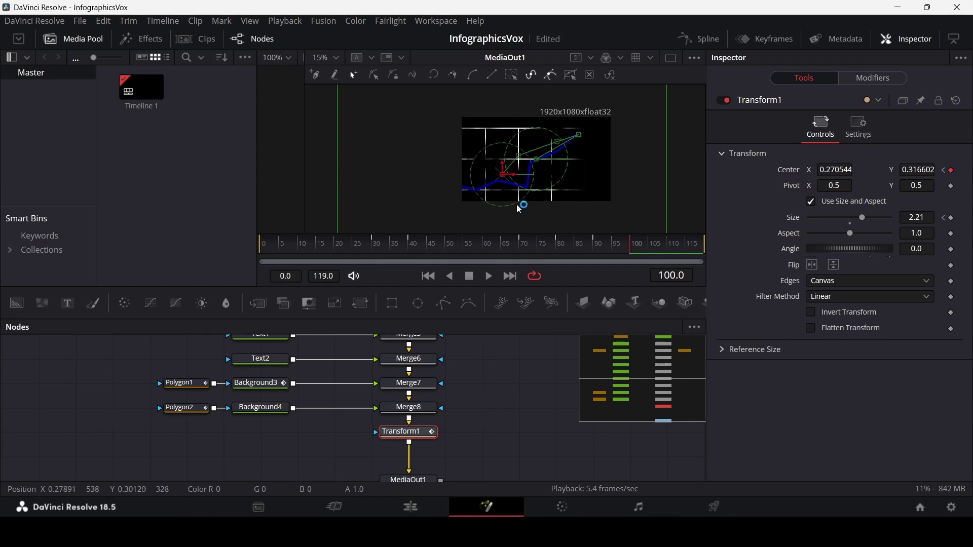
- Play back the pan along the growing line from about frame 30
click(490, 387)
click(371, 246)
key(space)
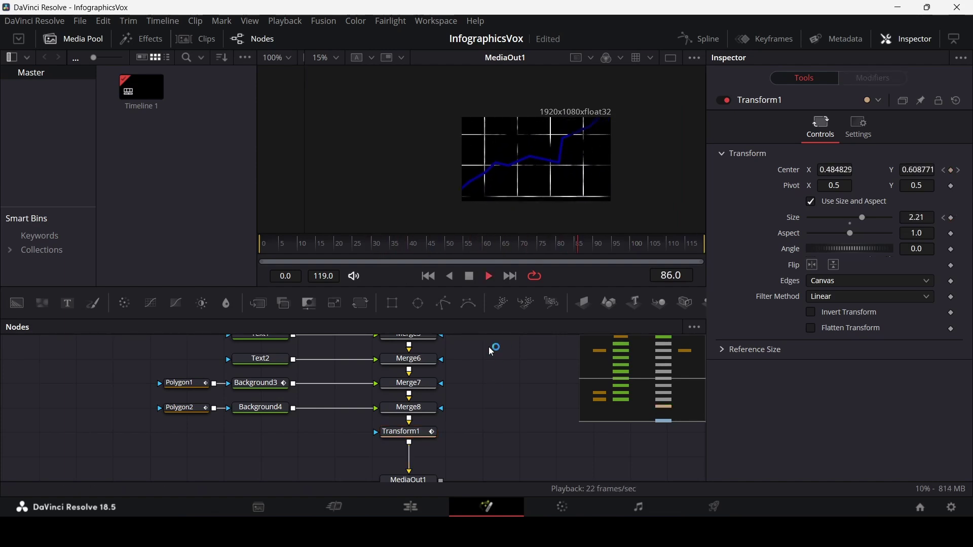
key(space)
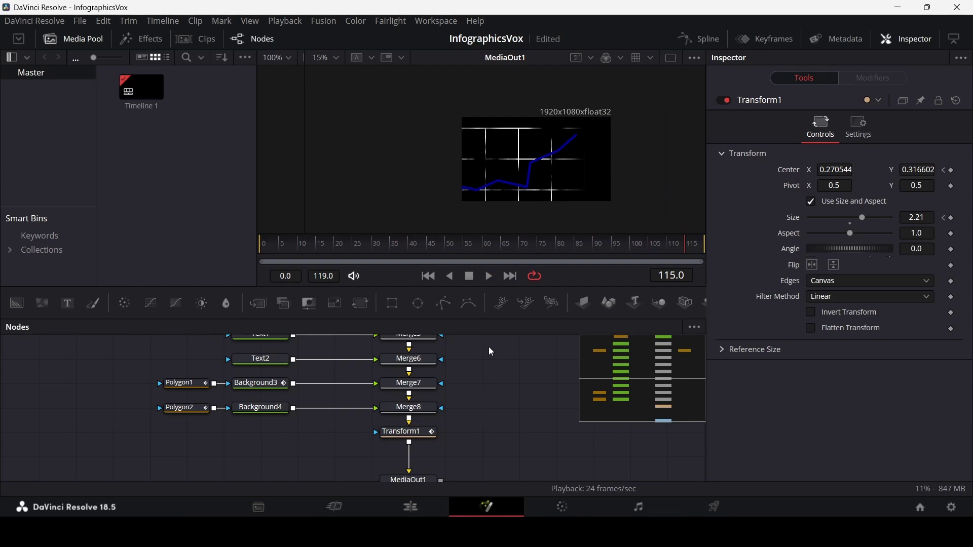
- At frame 45, move Transform1 and MediaOut1 lower in the node graph and insert a new Merge after Merge8
drag(461, 404, 495, 396)
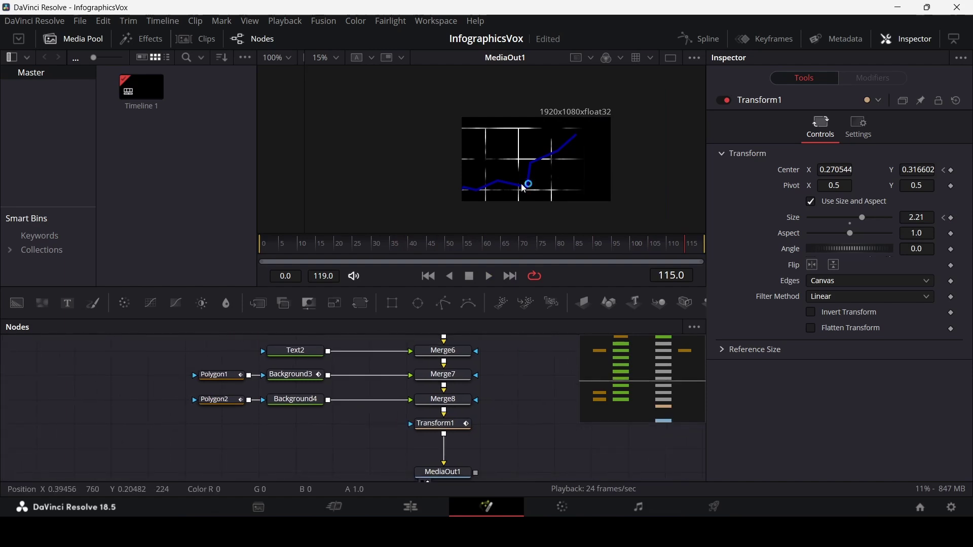
mouse_move(439, 249)
mouse_down()
mouse_move(390, 249)
mouse_move(427, 248)
mouse_up()
scroll(508, 409, down, 2)
drag(378, 380, 504, 465)
drag(456, 396, 455, 444)
click(444, 362)
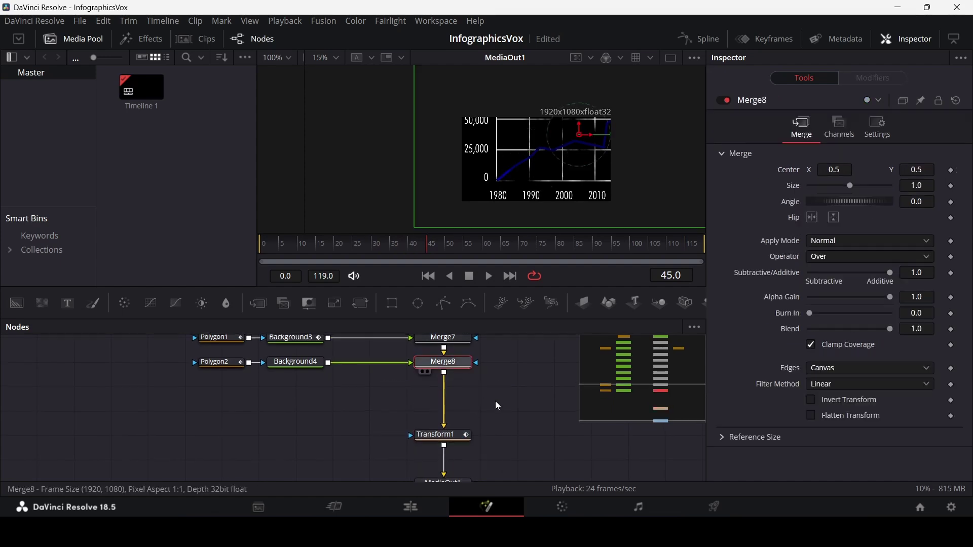
click(260, 303)
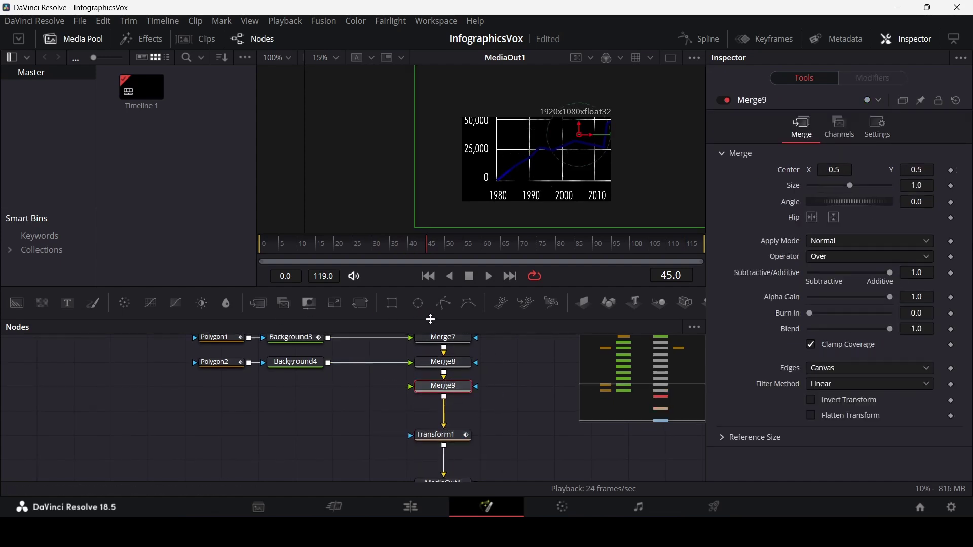
- Add an Ellipse masking a new white Background, and connect that Background to Merge9's foreground
drag(318, 396, 220, 387)
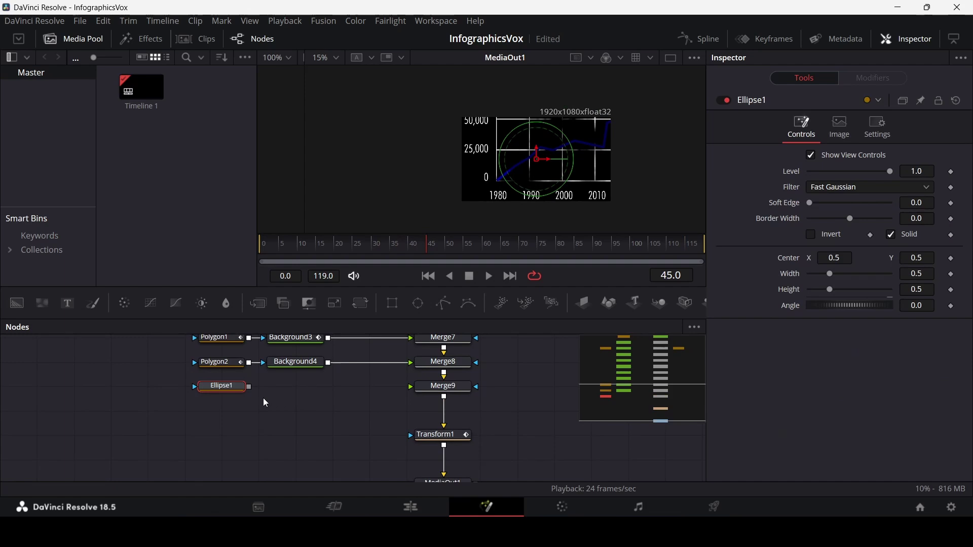
drag(31, 308, 300, 397)
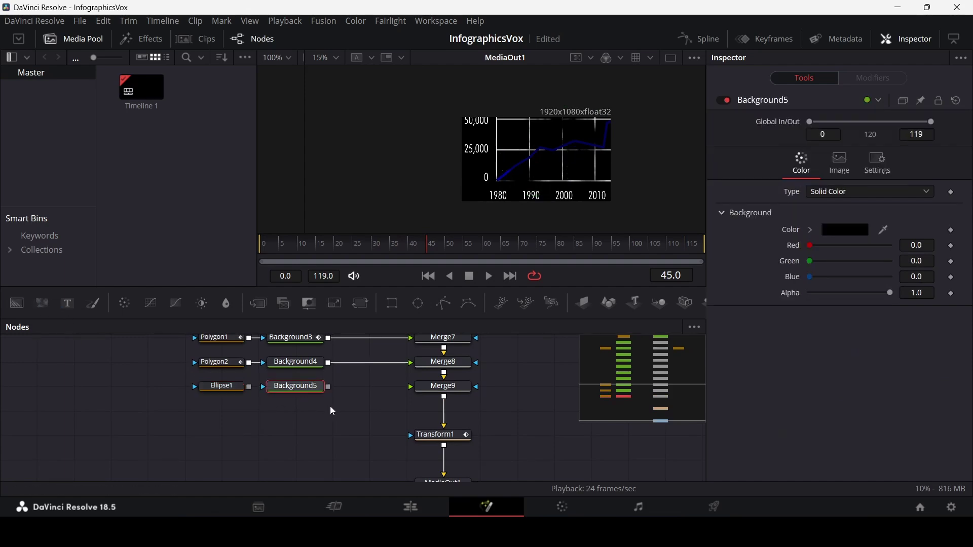
click(810, 230)
drag(828, 263, 786, 221)
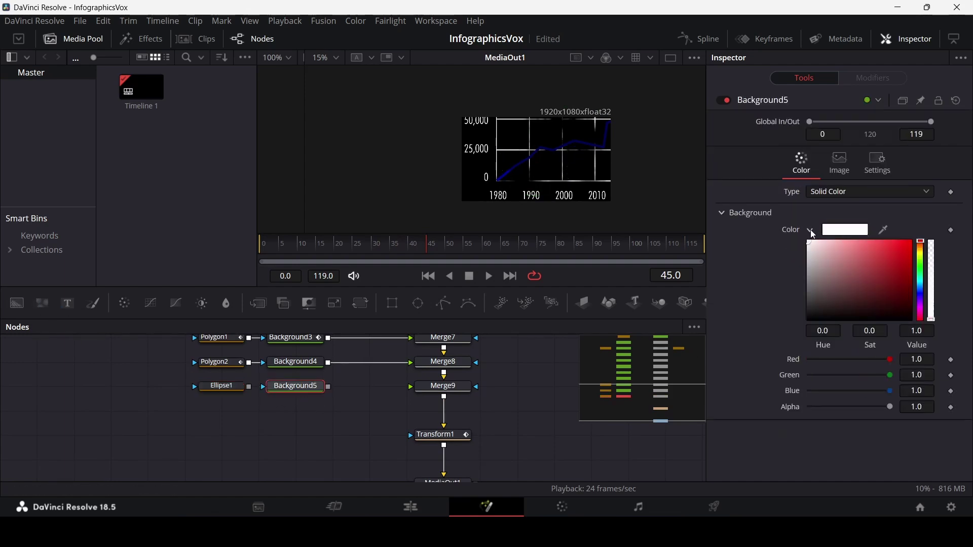
click(811, 231)
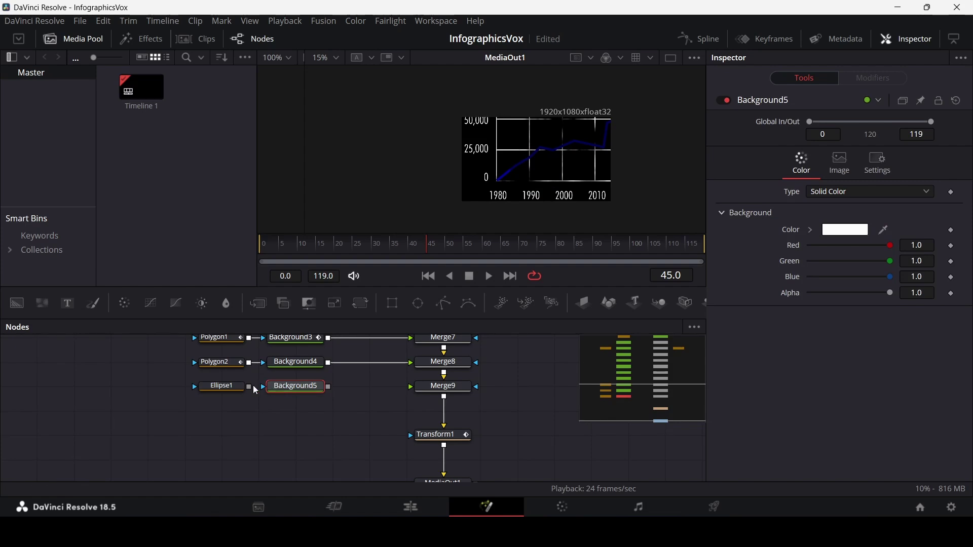
drag(249, 387, 445, 393)
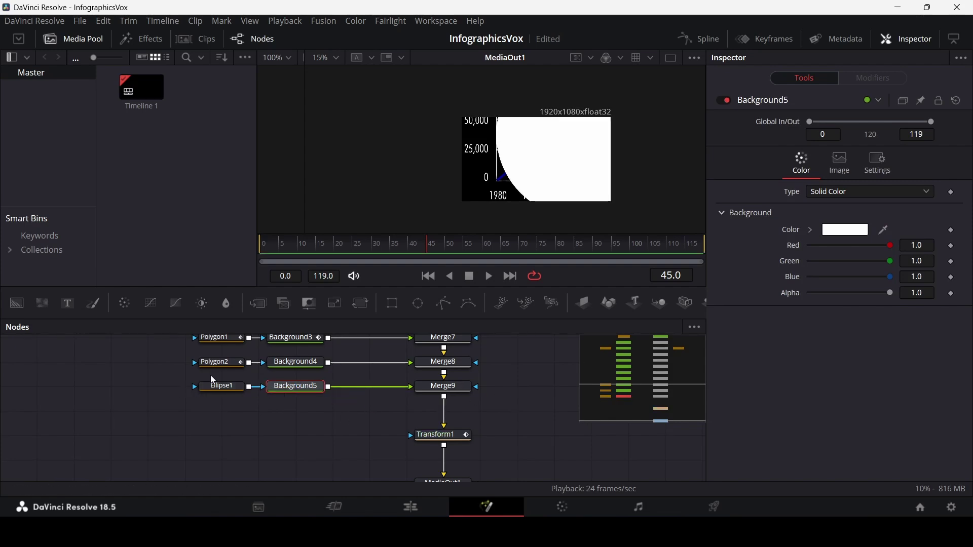
- Link Ellipse1's Width to its Height with an expression
click(223, 388)
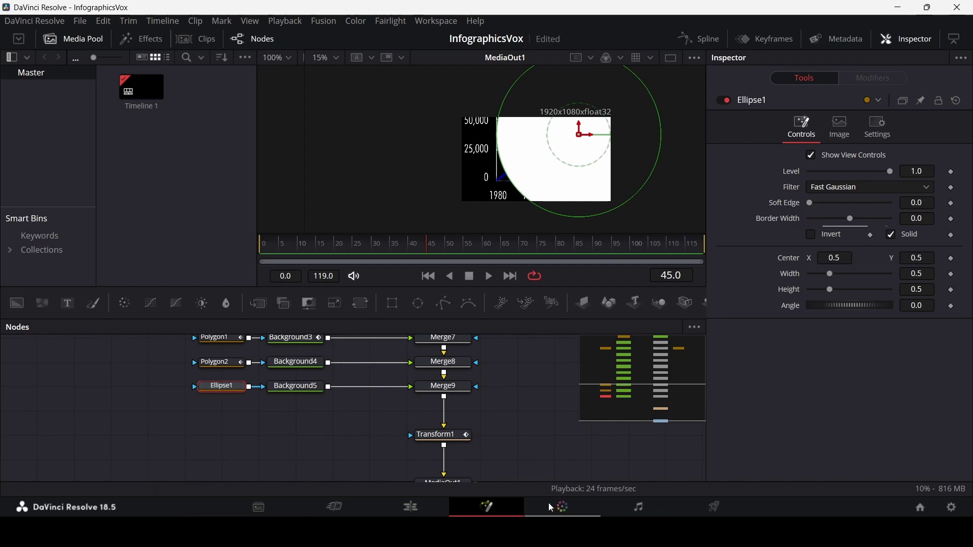
right_click(788, 277)
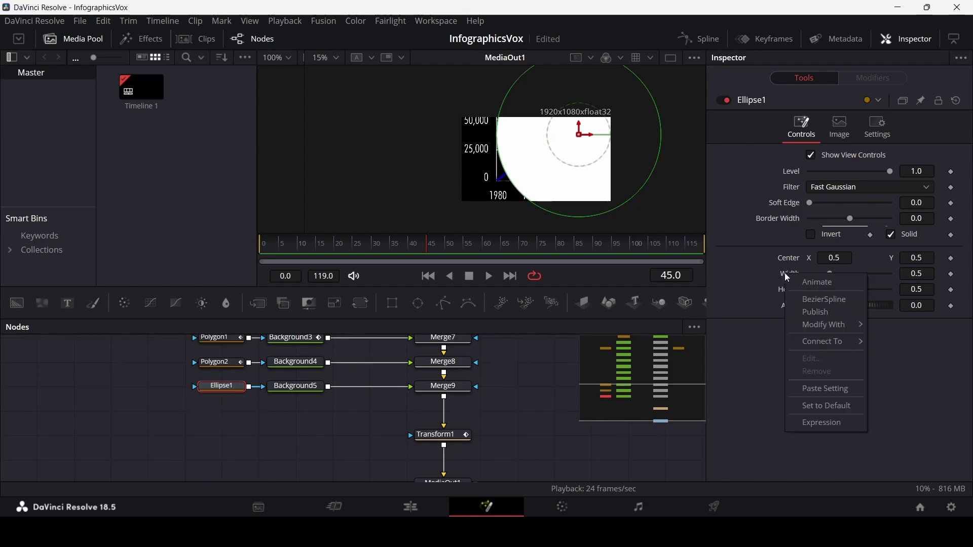
click(828, 421)
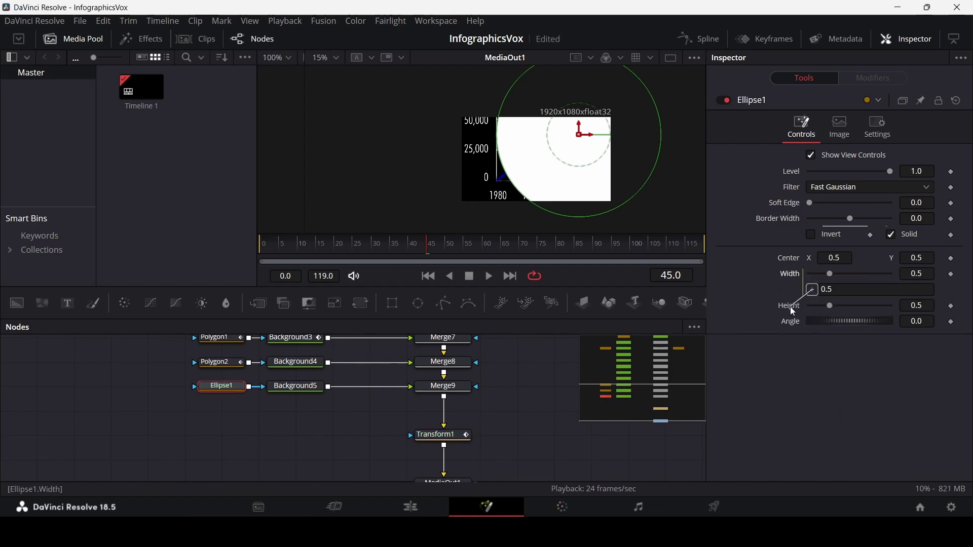
drag(788, 309, 789, 306)
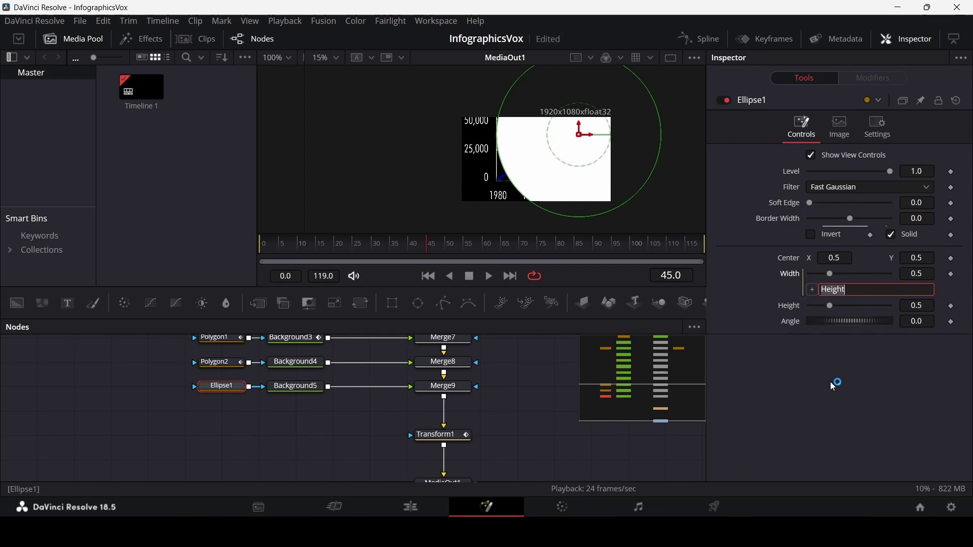
- Set Ellipse1's Height to 0.02 and place the dot on the blue line at about X 0.285, Y 0.299
click(920, 309)
key(BackSpace)
text(1)
key(Tab)
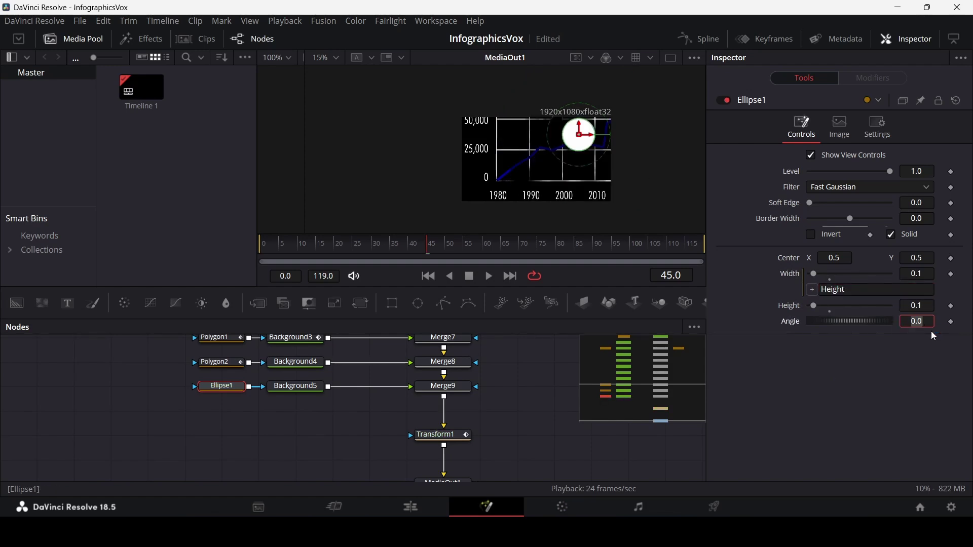
key(shift+Tab)
text(0.02)
key(Tab)
drag(581, 134, 504, 167)
scroll(512, 173, up, 4)
mouse_move(422, 250)
mouse_down()
mouse_move(410, 251)
mouse_move(428, 248)
mouse_up()
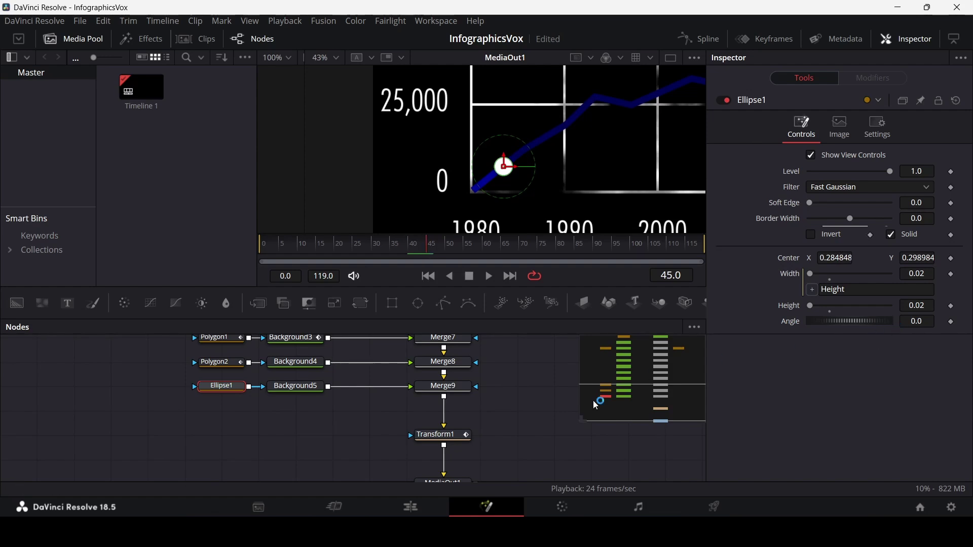
- Keyframe Merge9's Blend at 1.0 on frame 45 and 0.0 on frame 43
click(453, 391)
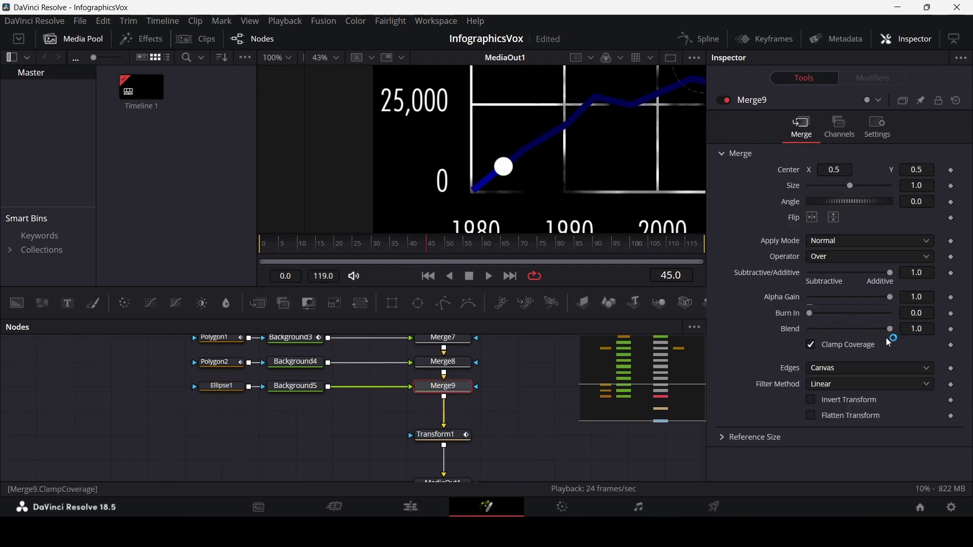
click(951, 329)
drag(435, 258, 409, 252)
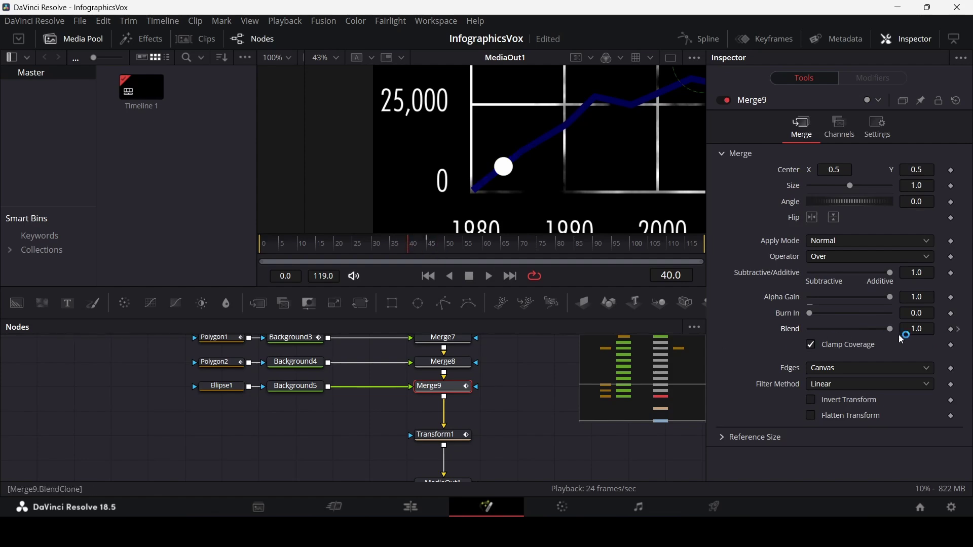
click(419, 247)
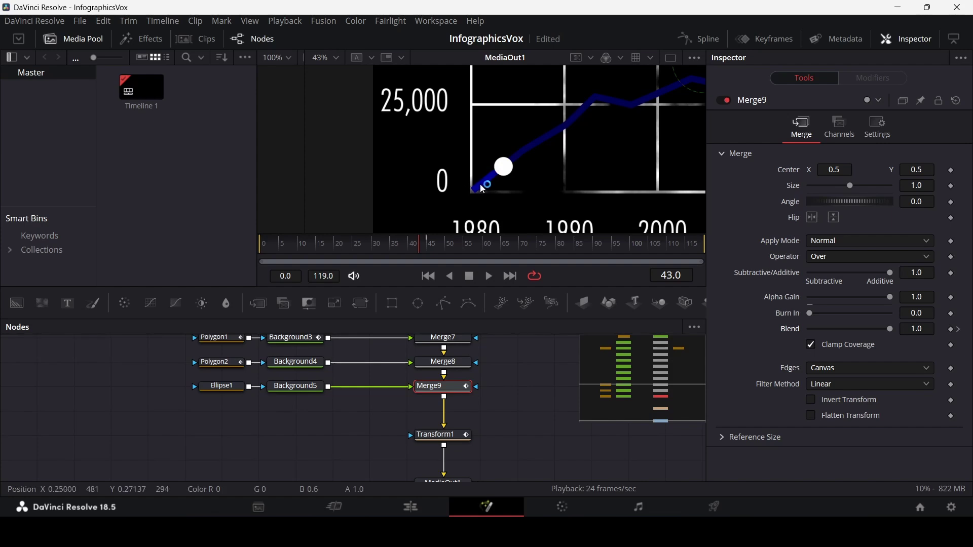
drag(891, 337, 769, 338)
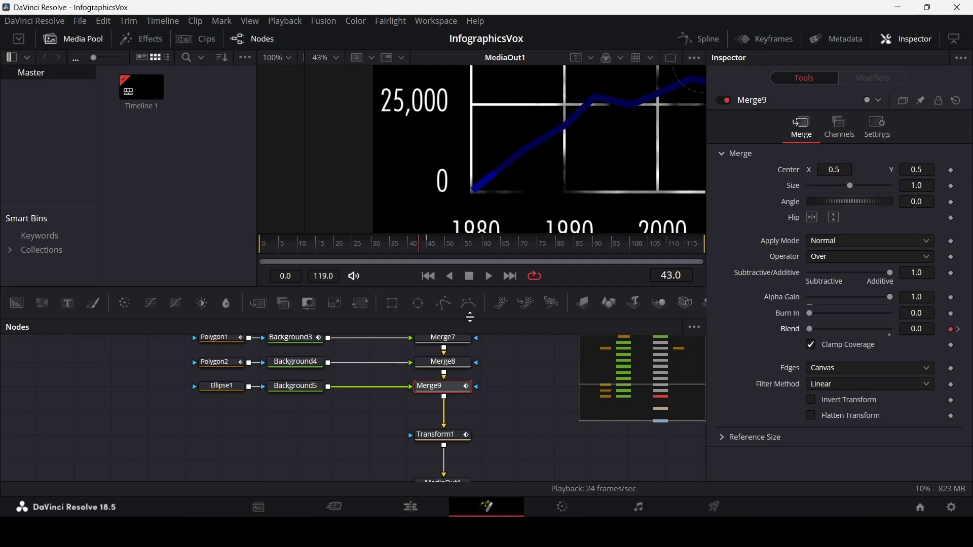
- Check the dot's fade-in against the growing line up to about frame 54, ending at frame 50
drag(396, 250, 432, 248)
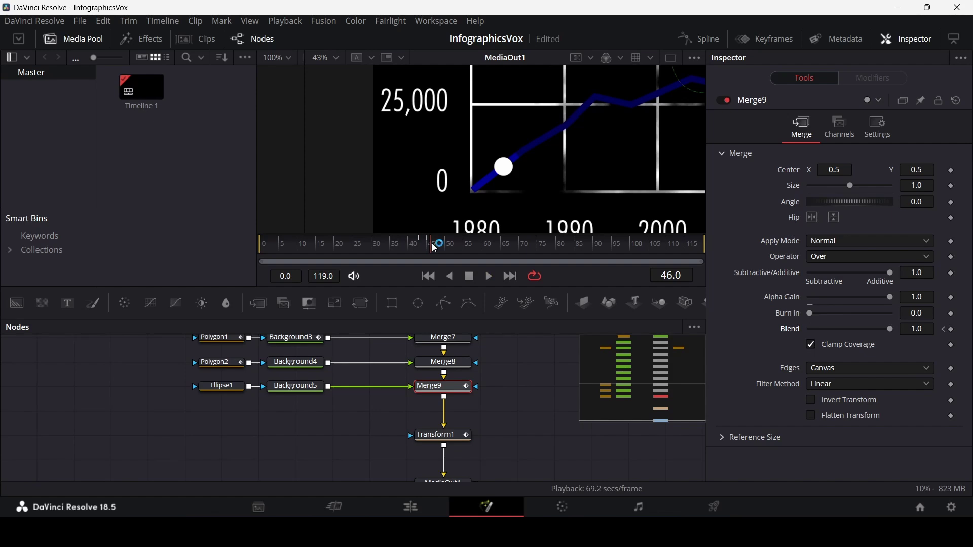
drag(444, 250, 439, 253)
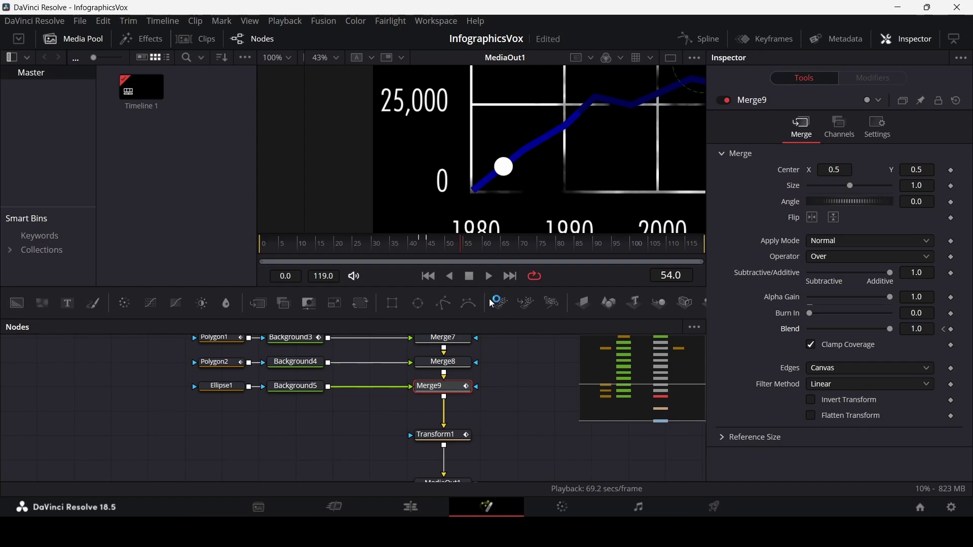
click(432, 246)
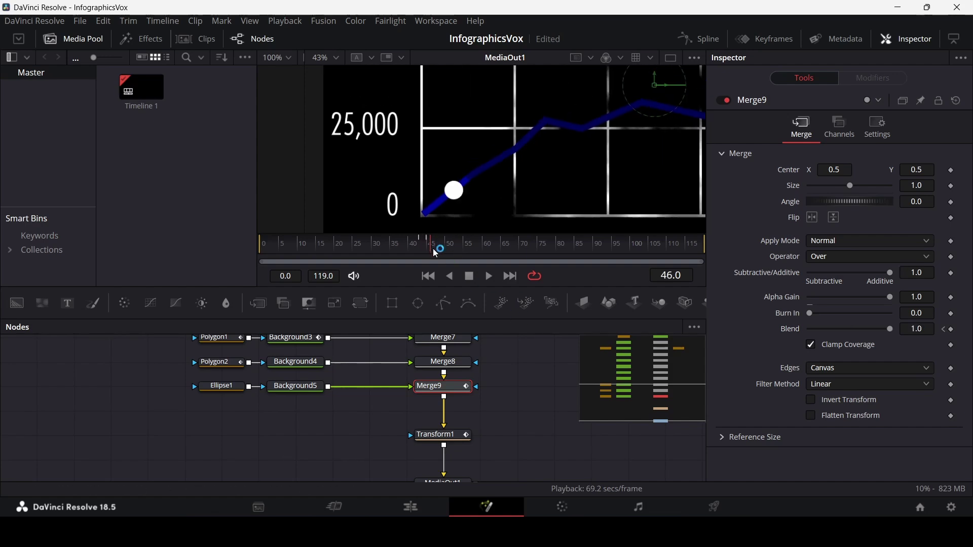
click(438, 248)
click(451, 252)
scroll(541, 172, down, 2)
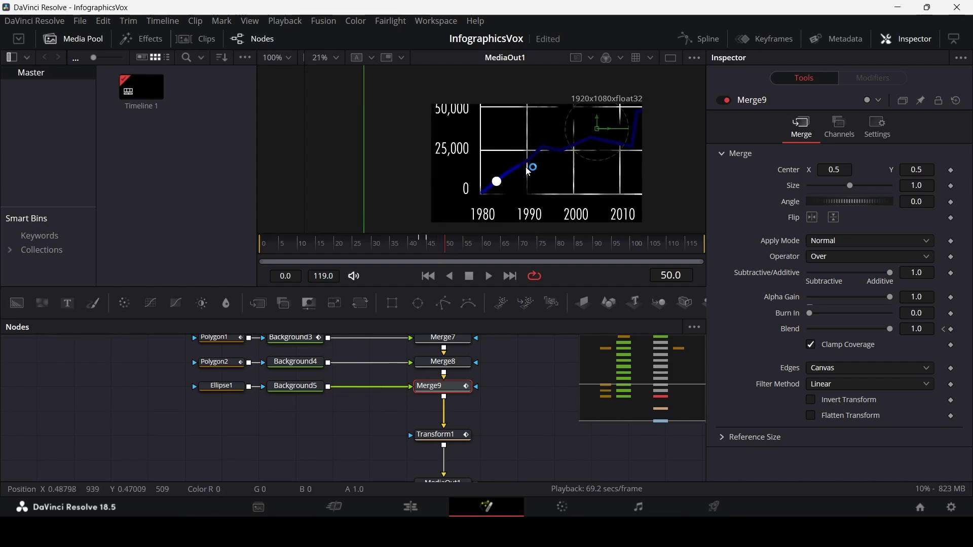
scroll(526, 167, up, 2)
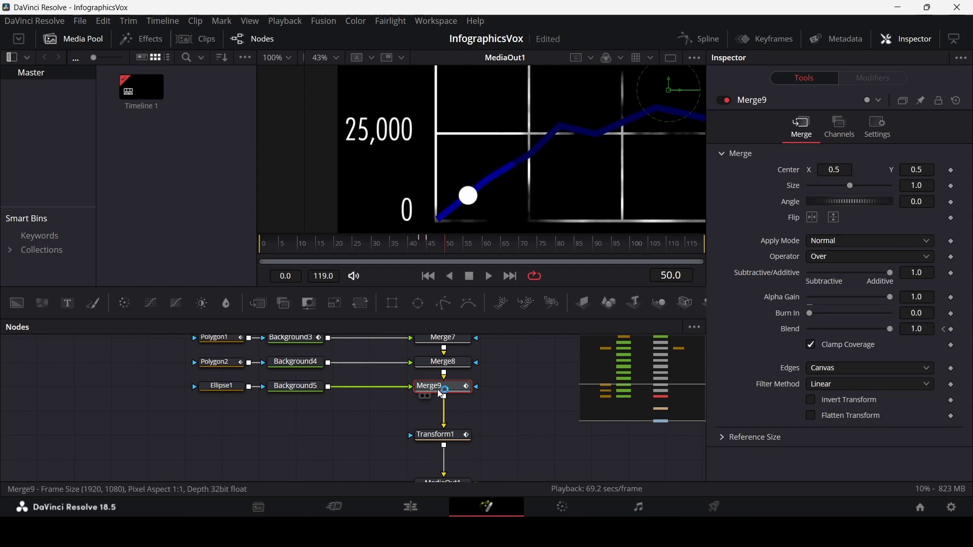
- Insert a Transform between Background5 and Merge9 and keyframe its Center at 0.5, 0.5 on frame 45
click(302, 386)
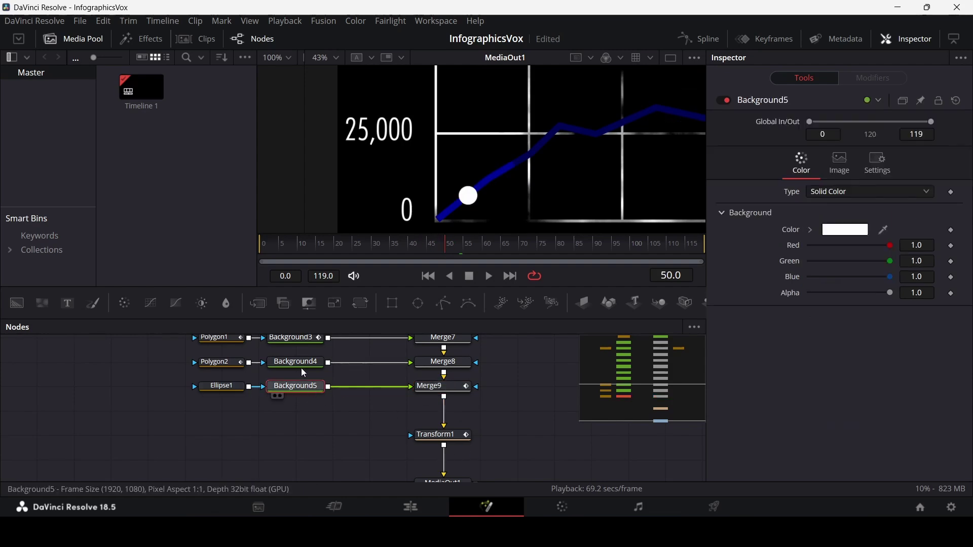
click(361, 303)
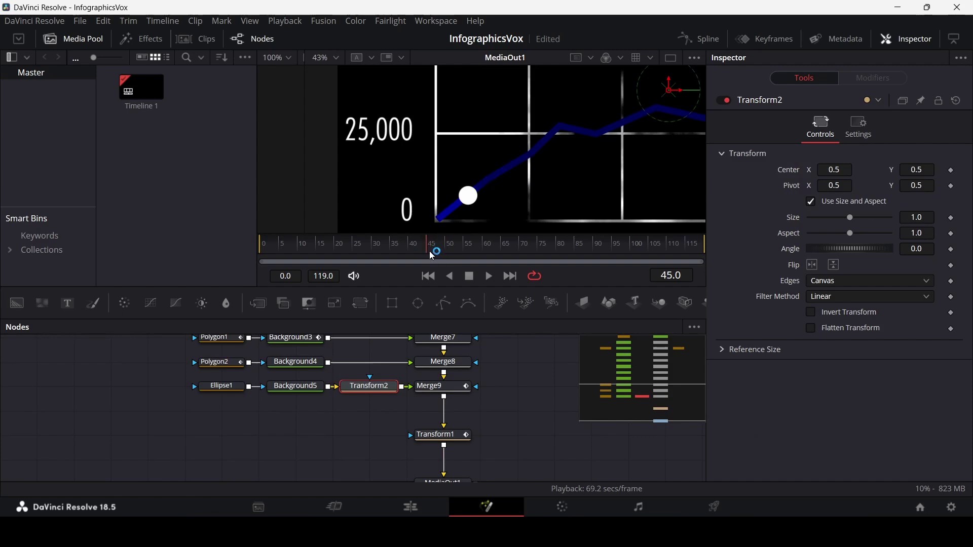
click(951, 171)
- Keyframe Transform2's Center to about X 0.545, Y 0.554 on frame 50, and move the dot further along the blue line on frame 55
drag(451, 248, 446, 248)
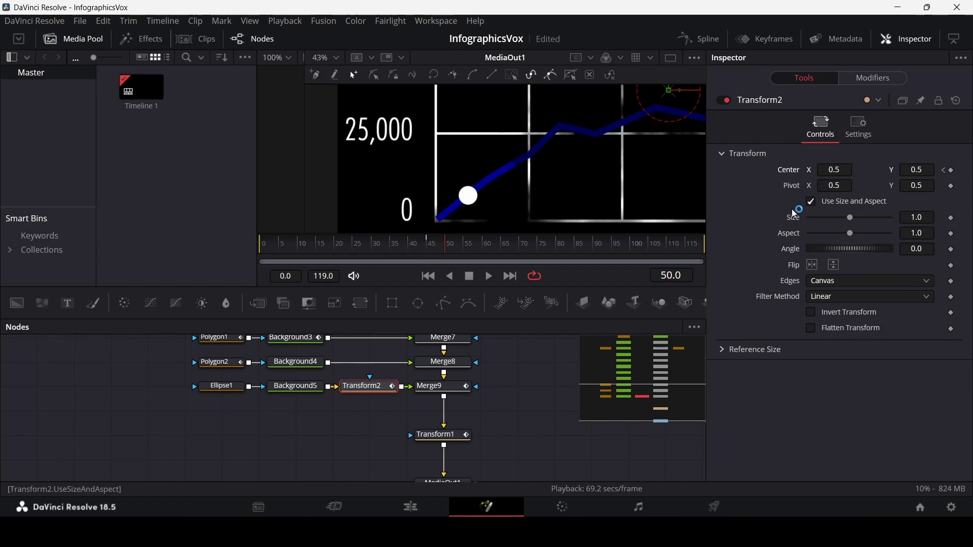
drag(669, 90, 712, 66)
click(471, 247)
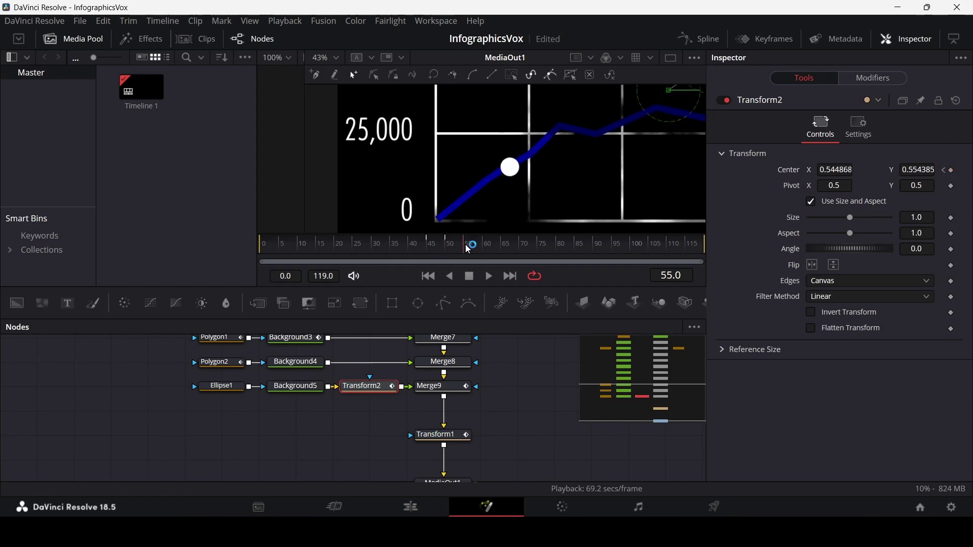
drag(622, 154, 523, 194)
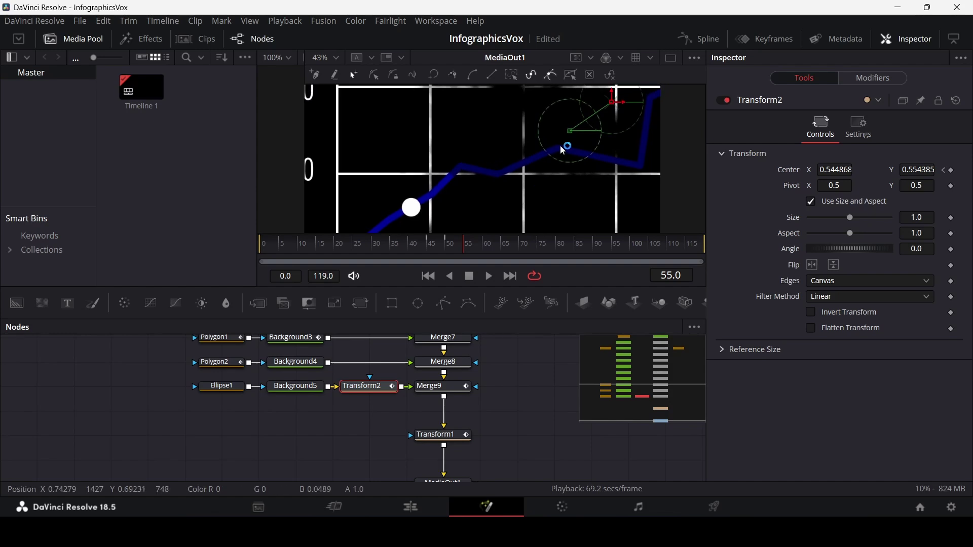
drag(612, 102, 643, 91)
- Keyframe Transform2's Center on frames 58, 60 and 67 so the dot follows the growing blue line
click(482, 247)
scroll(599, 153, down, 1)
drag(481, 247, 474, 248)
drag(640, 92, 705, 81)
click(482, 247)
click(508, 246)
- Keyframe the dot's position along the line from frame 70 onward, ending at Center about X 0.938, Y 0.917 on frame 100
click(519, 246)
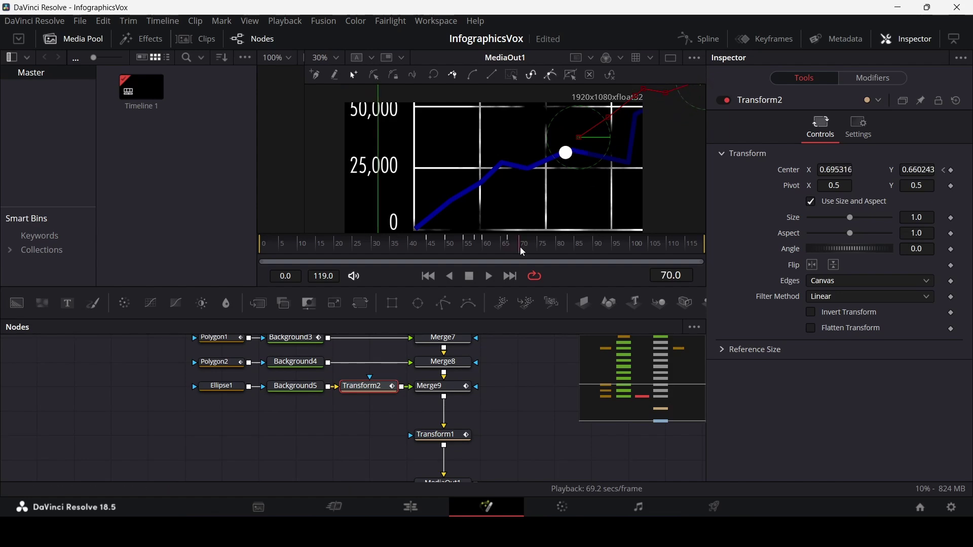
drag(659, 132, 558, 163)
drag(606, 114, 613, 92)
click(542, 245)
click(571, 247)
click(593, 246)
click(607, 247)
click(630, 246)
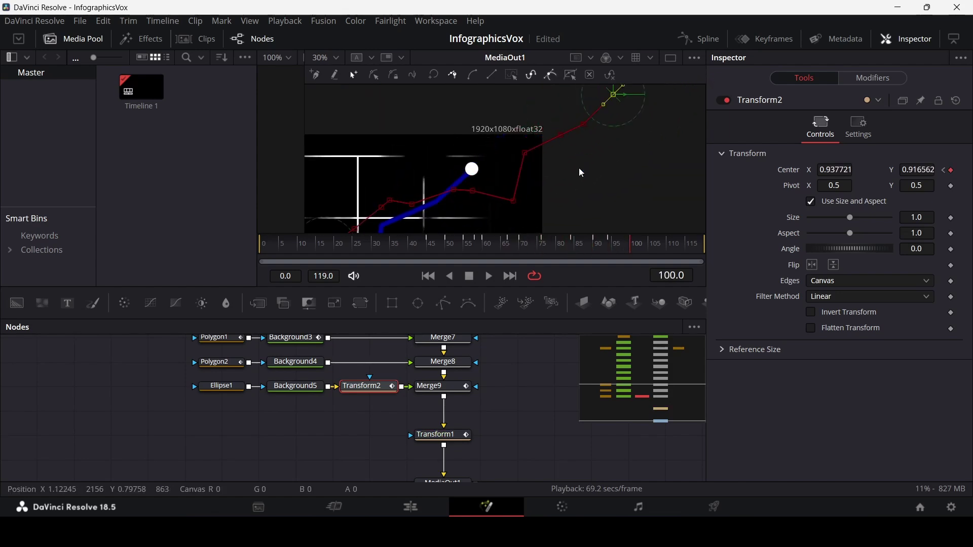
- Play the composition from about frame 34 to check that the dot follows the tip of the blue line
scroll(572, 169, down, 3)
drag(571, 168, 627, 131)
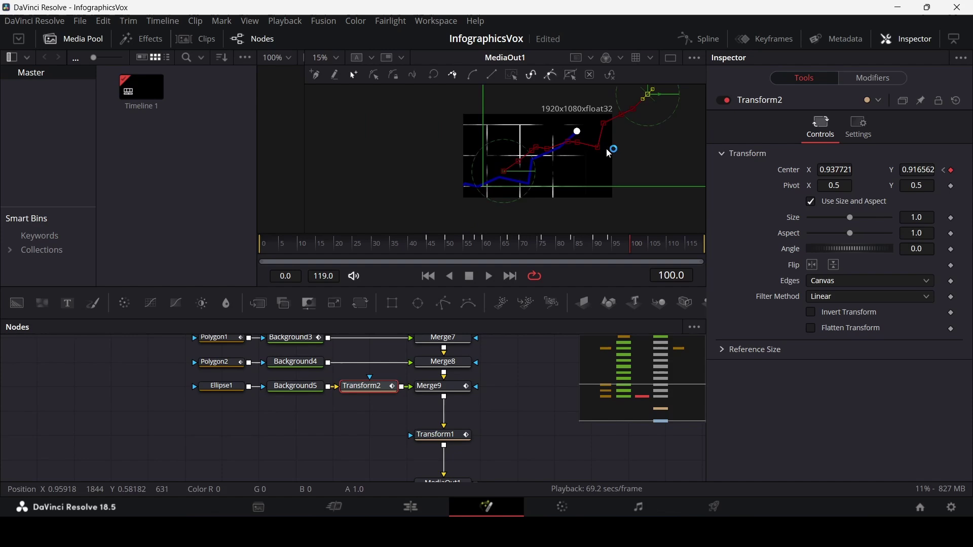
click(386, 248)
click(514, 358)
key(space)
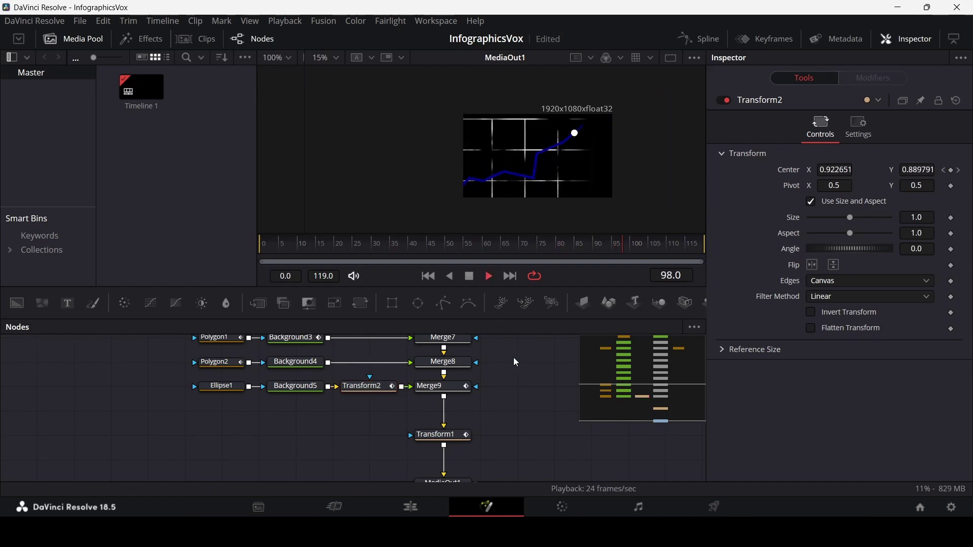
key(space)
- Move Ellipse1 and Background5 away from Transform2 to make room, and insert a Soft Glow after Background5
drag(200, 414, 293, 383)
drag(312, 389, 238, 393)
click(235, 387)
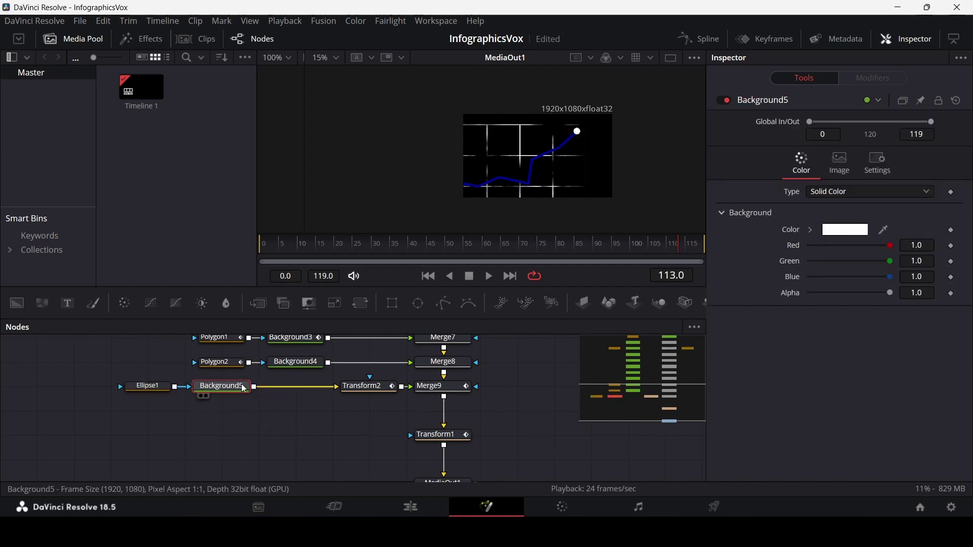
key(shift+space)
text(grid)
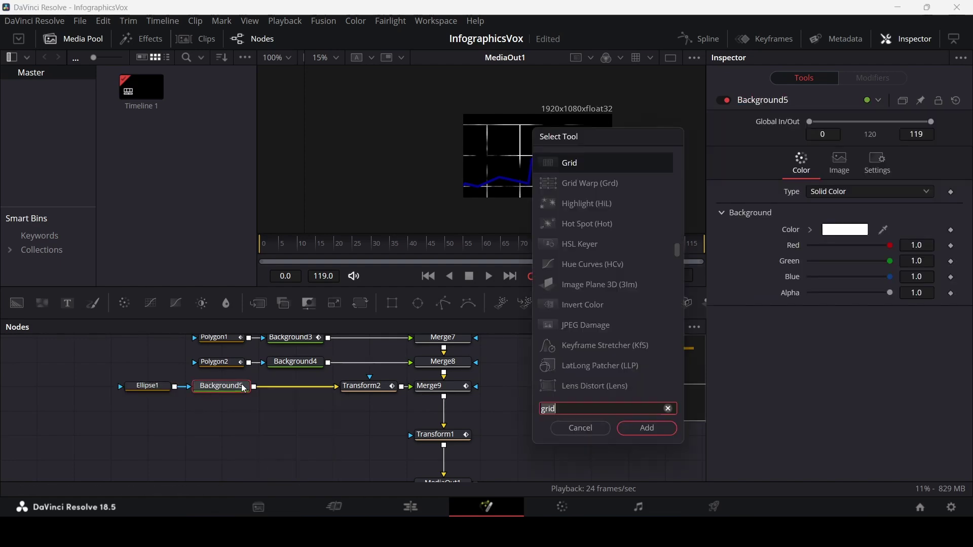
key(BackSpace)
key(BackSpace)
key(BackSpace)
key(BackSpace)
text(sof)
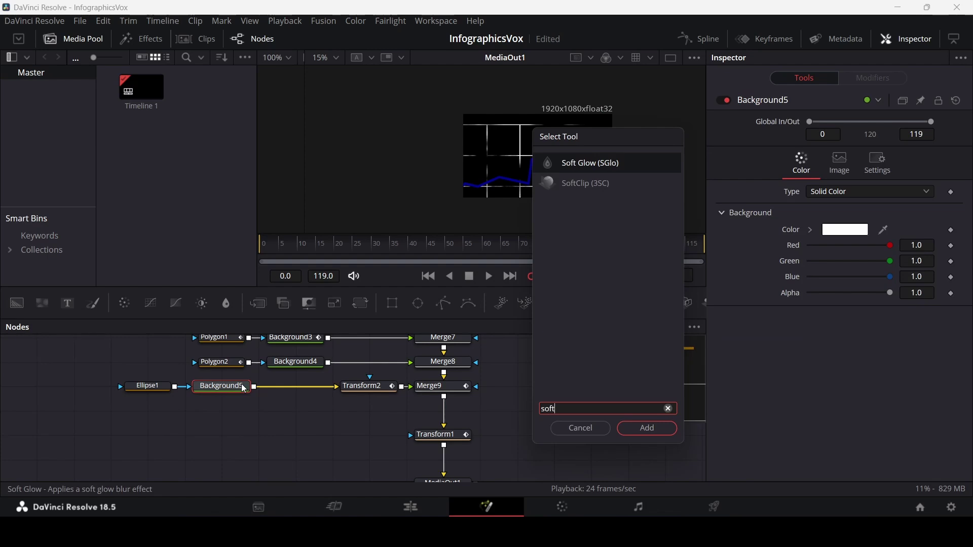
text(t)
key(Return)
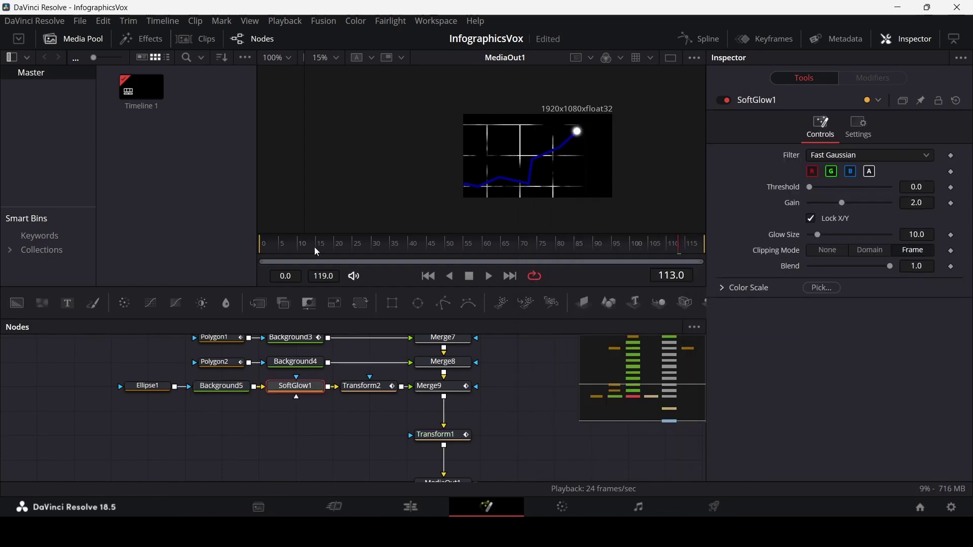
- Play the composition from frame 0 to check the glowing dot, return to the start, and save the project
click(262, 253)
key(space)
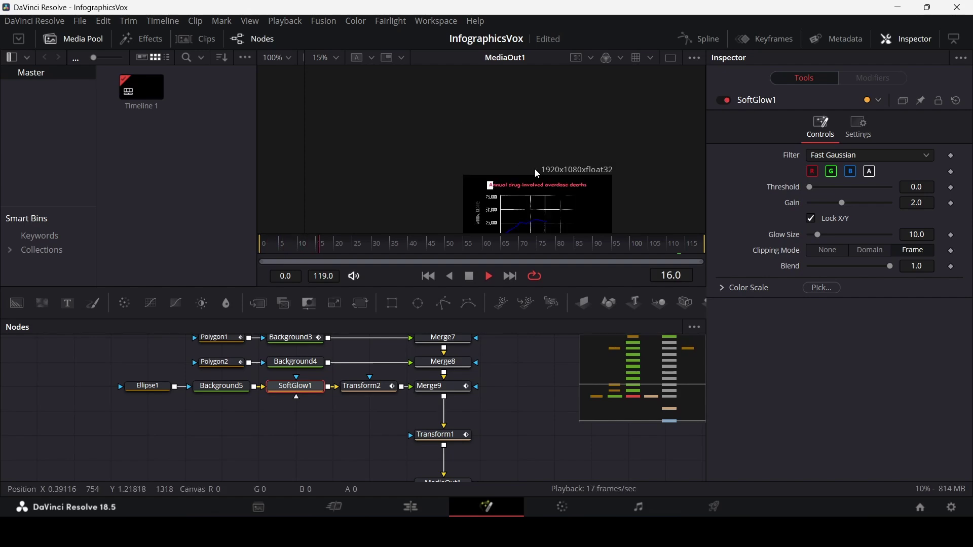
scroll(541, 164, up, 2)
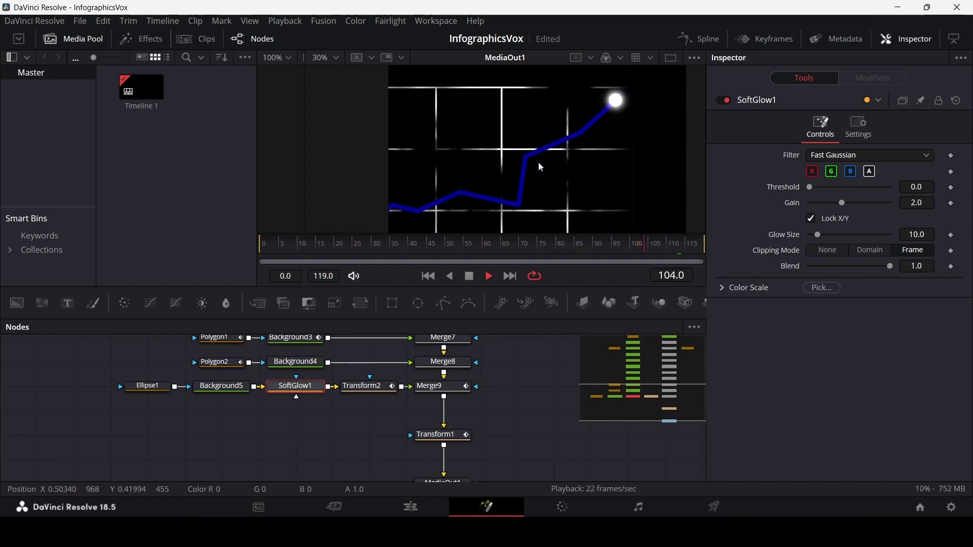
key(space)
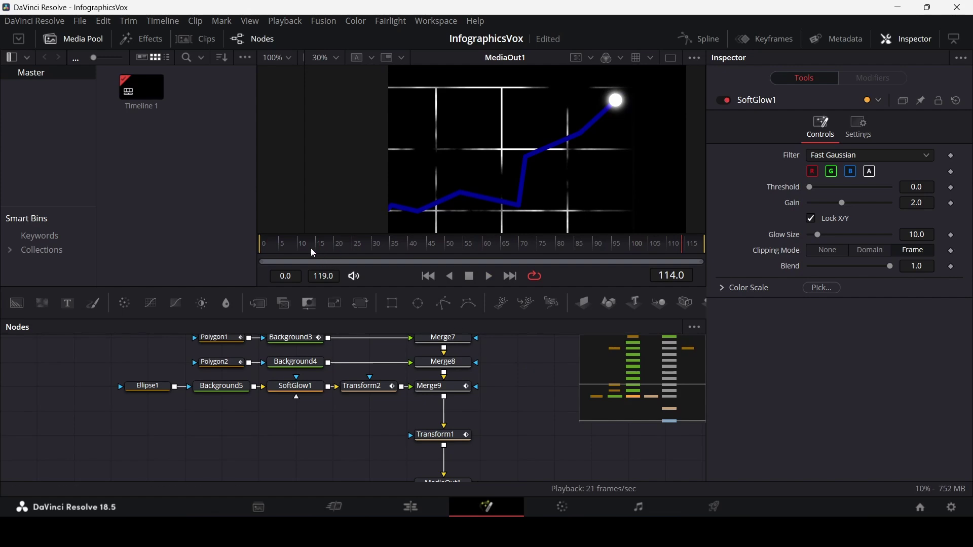
drag(311, 251, 260, 250)
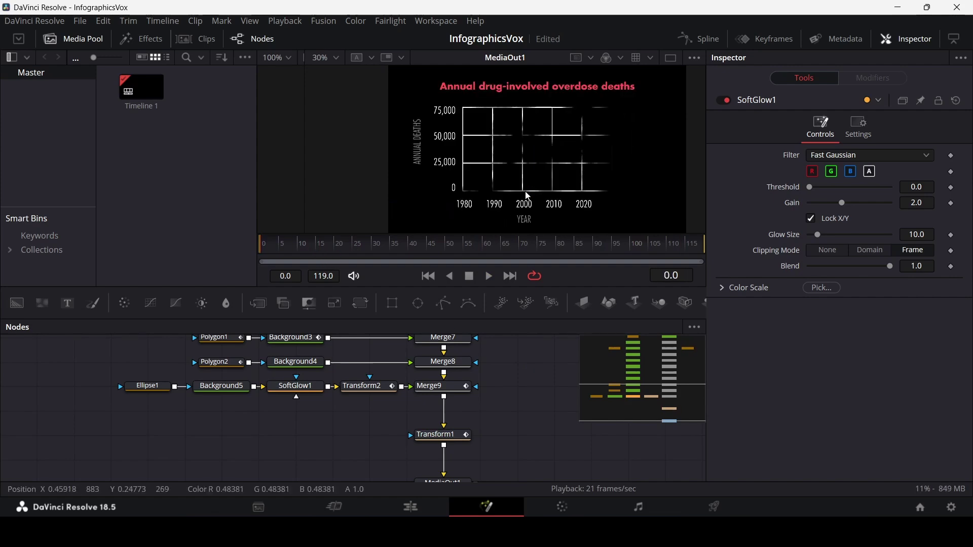
key(ctrl+s)
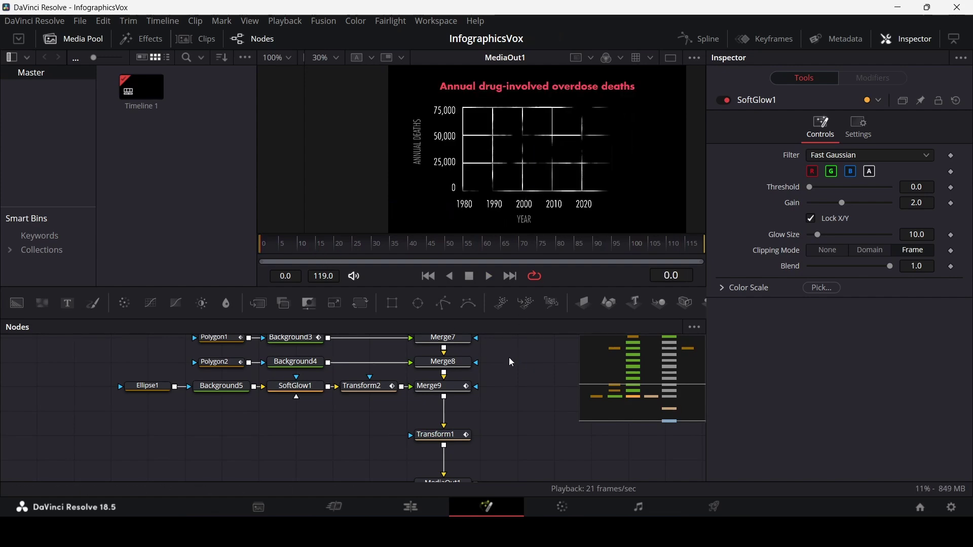
- Place Transform1 directly beneath Merge9 and insert a Keyframe Stretcher between Transform1 and MediaOut1
click(320, 246)
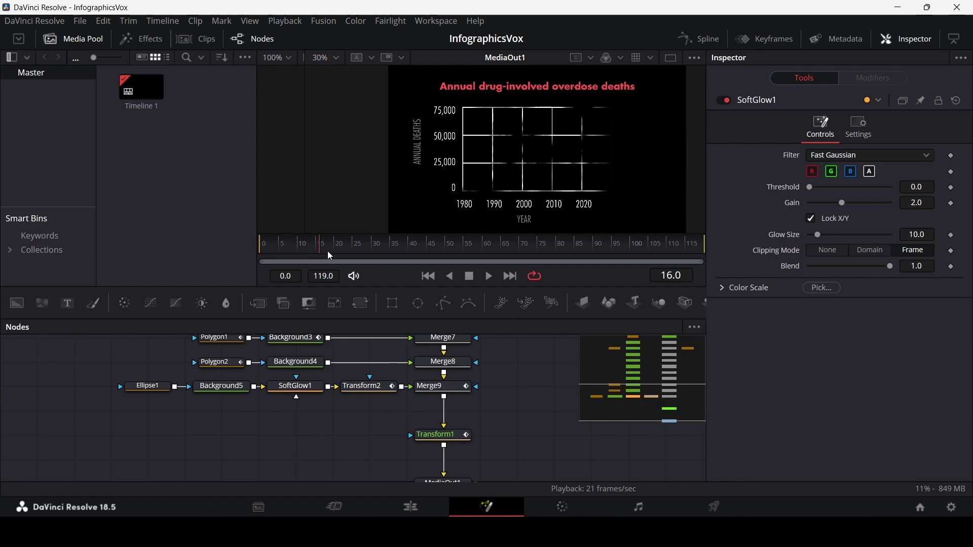
drag(327, 251, 509, 251)
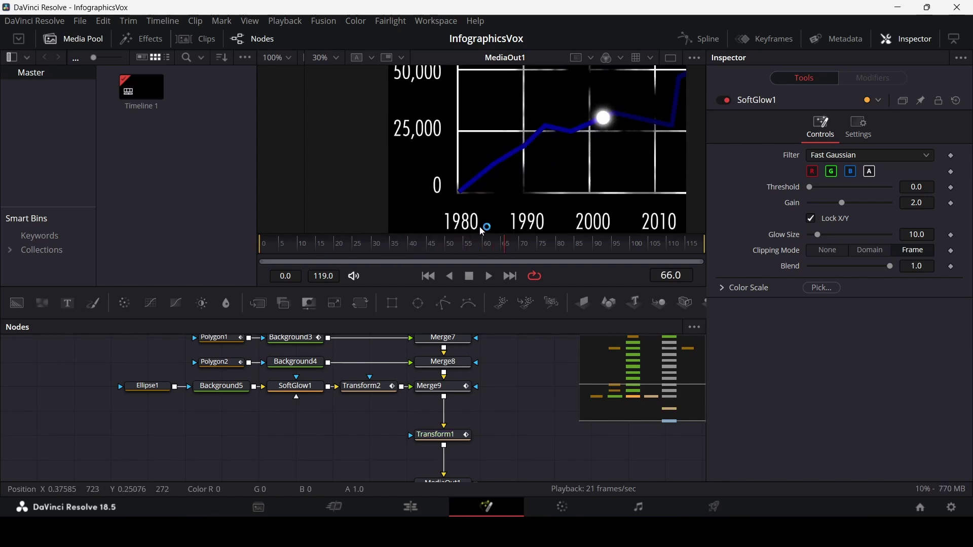
drag(456, 437, 457, 413)
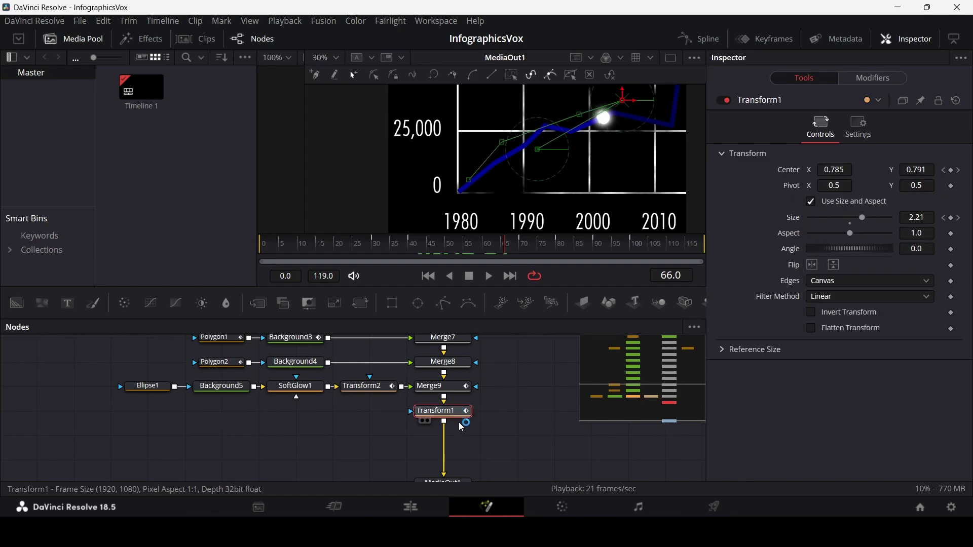
scroll(459, 425, down, 2)
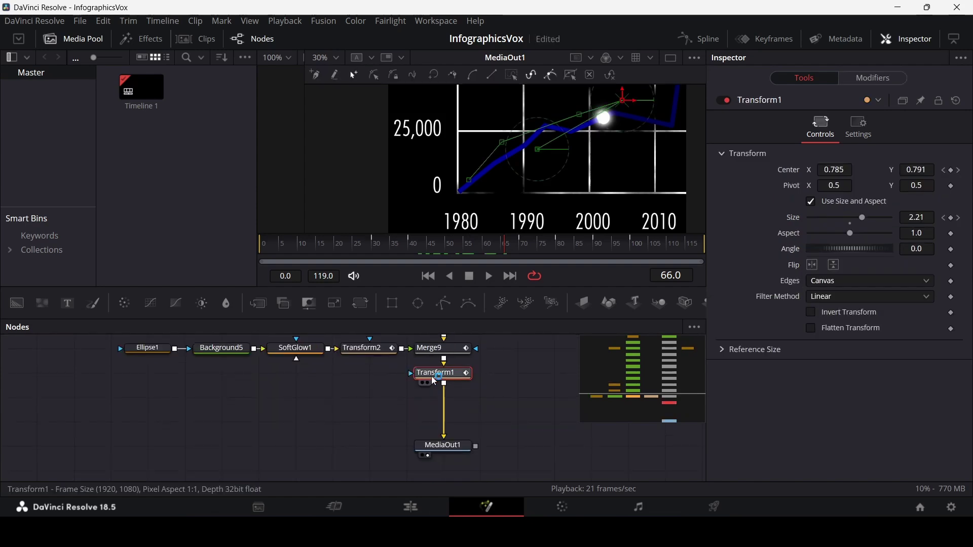
key(shift+space)
text(k)
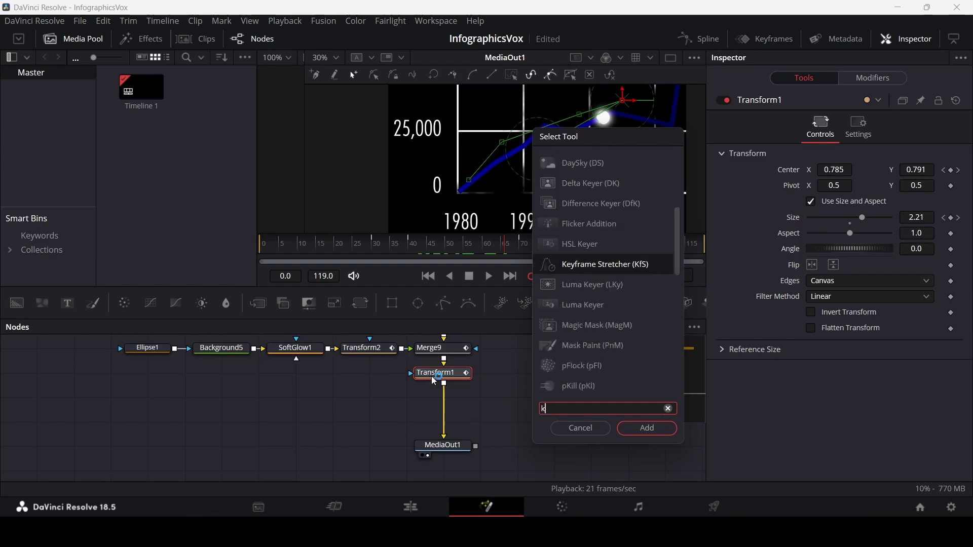
text(ey)
key(Return)
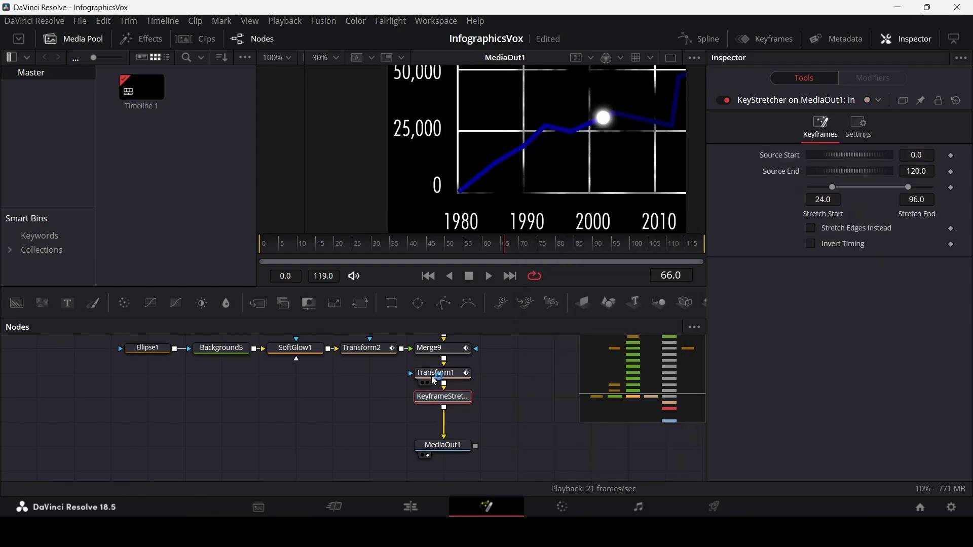
- Inspect the opening animation in the keyframe overview and set the Keyframe Stretcher's Stretch Start to 30, leaving Stretch End at 96
click(760, 42)
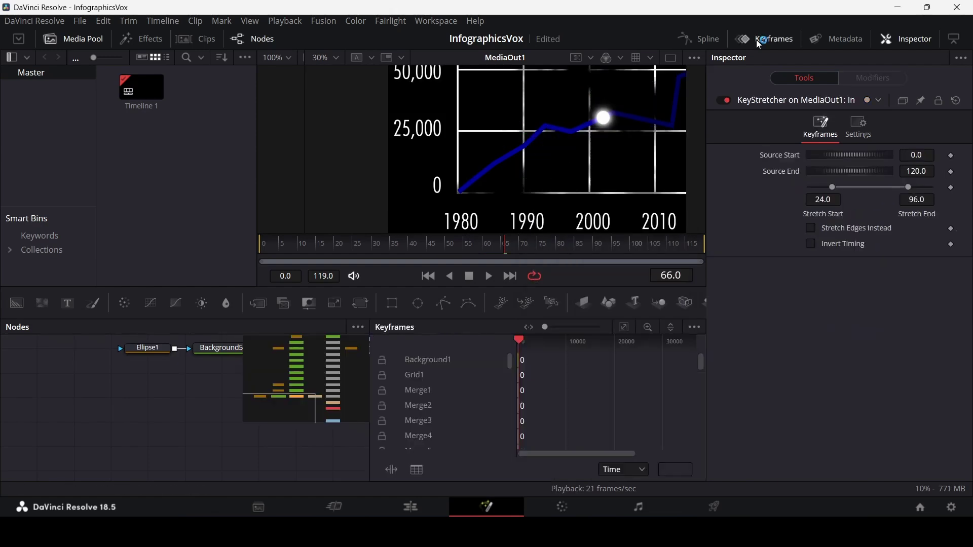
click(624, 327)
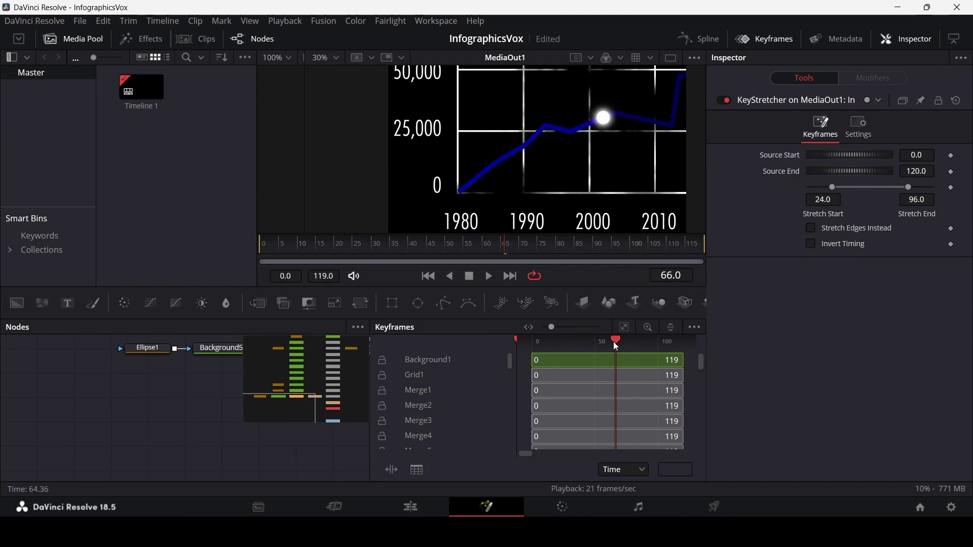
drag(616, 346, 542, 344)
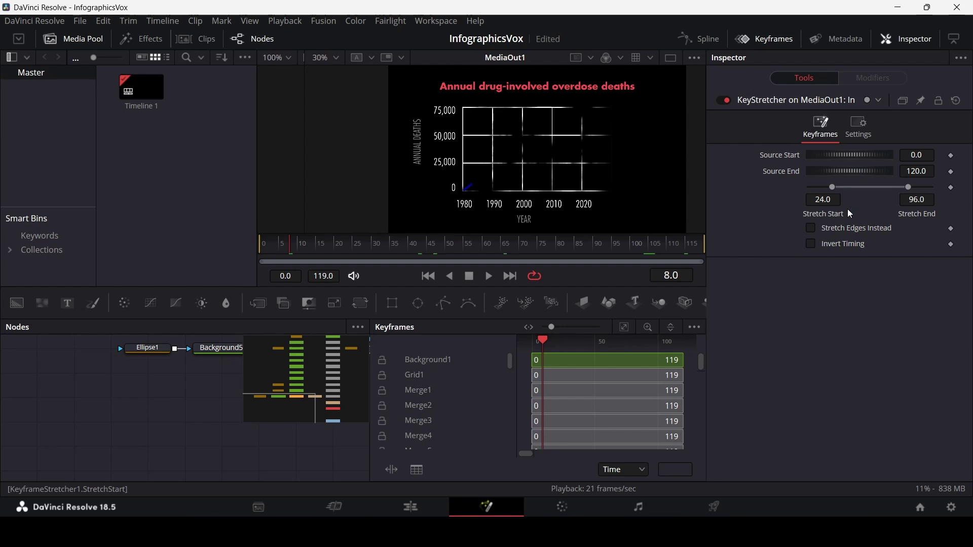
drag(325, 250, 374, 248)
click(829, 196)
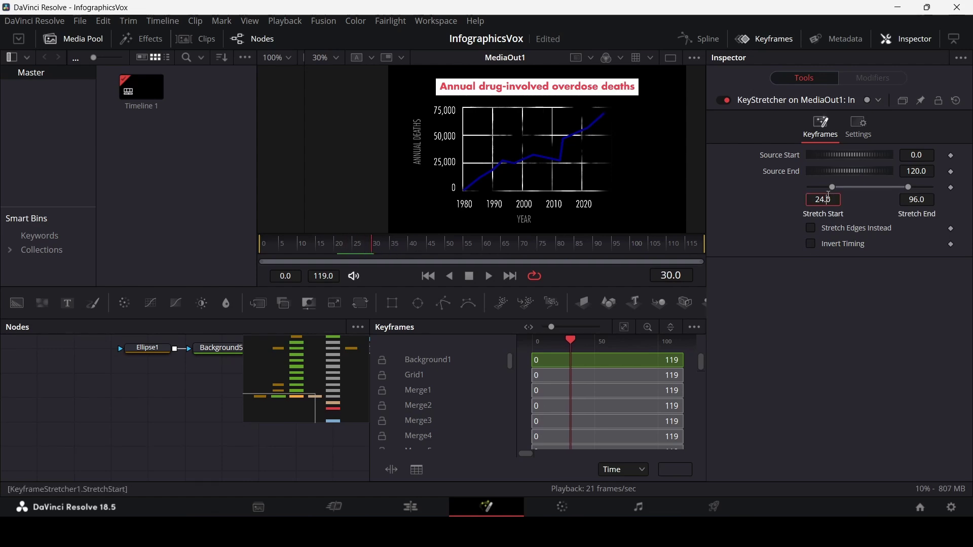
text(30)
key(Tab)
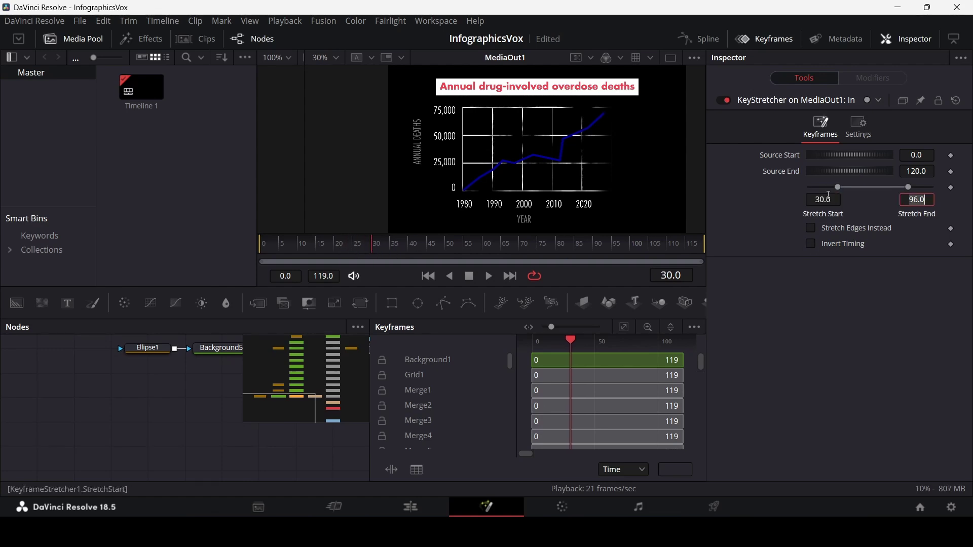
click(822, 291)
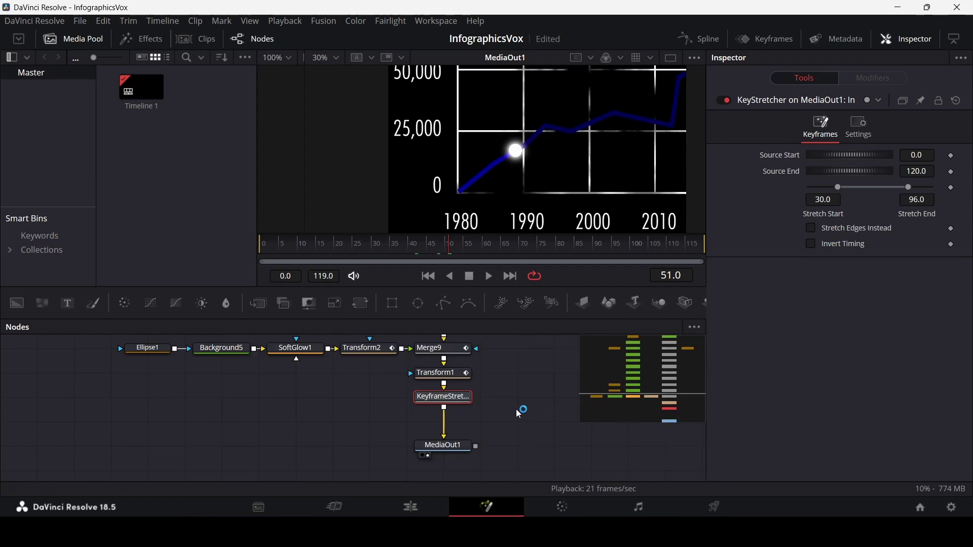
- Switch to the Edit page and play the second Fusion Composition clip from its start at 00:00:05:17
click(420, 514)
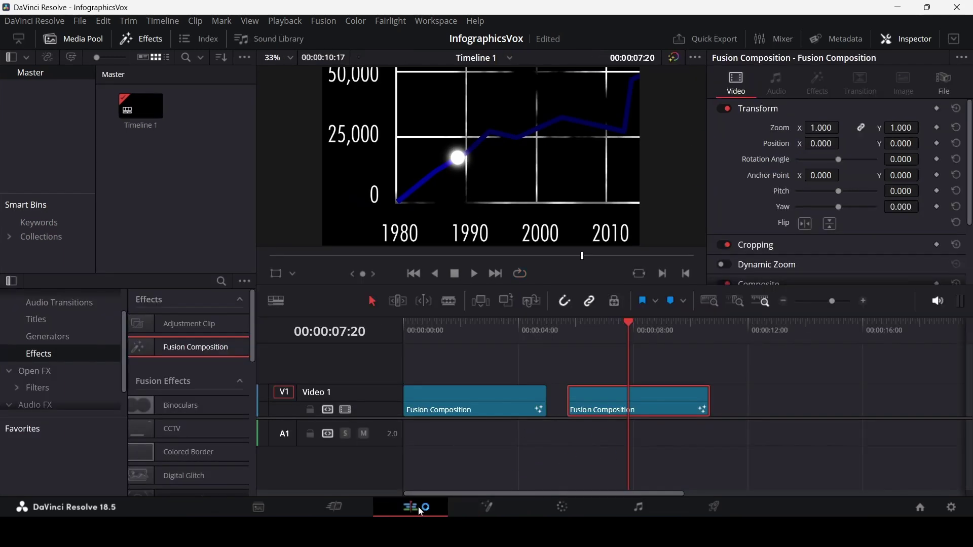
key(Up)
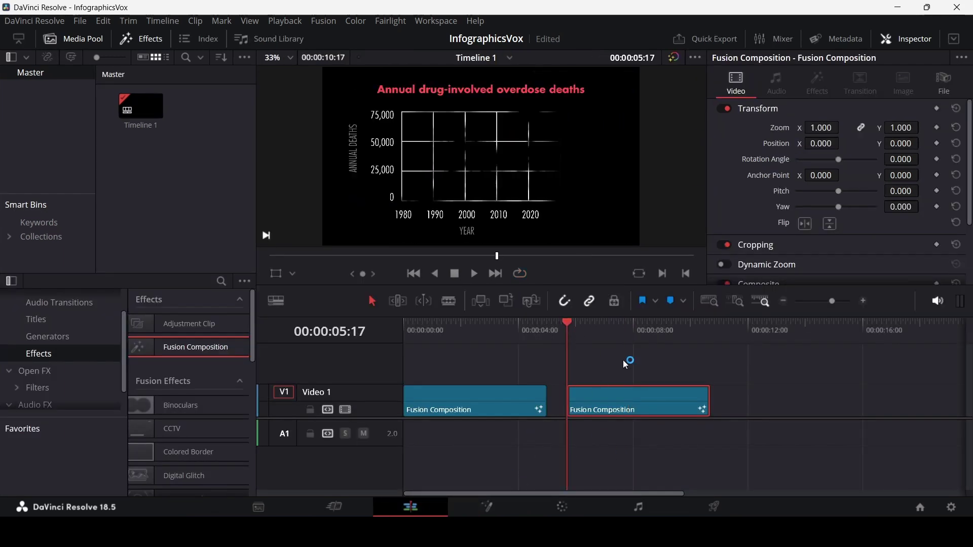
key(space)
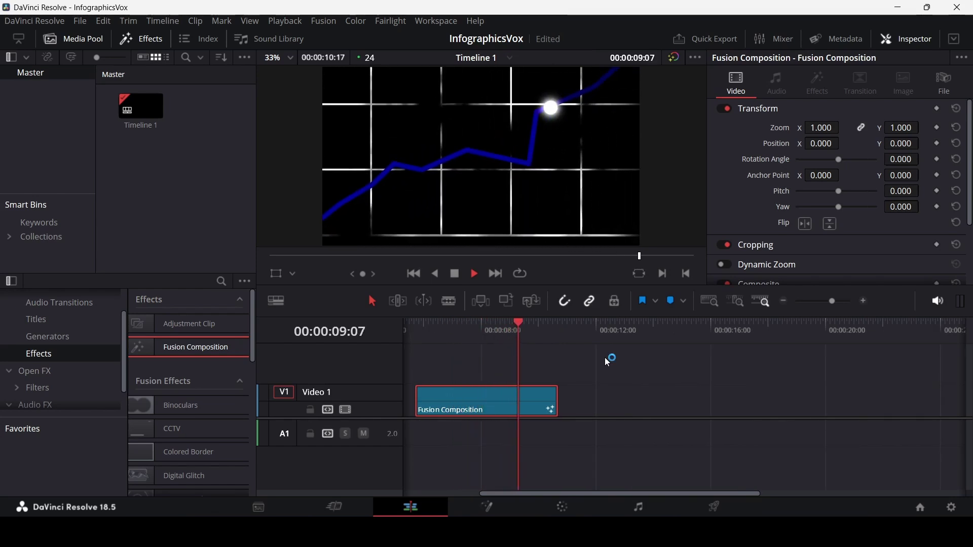
key(space)
- Extend the second Fusion Composition clip's end to about 00:00:15:23 and play it back to check the stretched animation
drag(557, 401, 708, 400)
click(416, 360)
key(space)
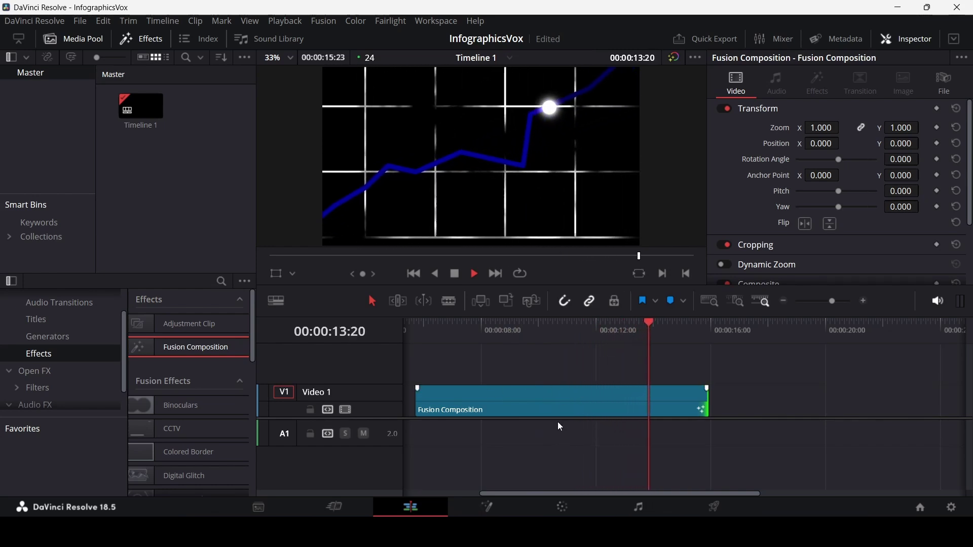
key(space)
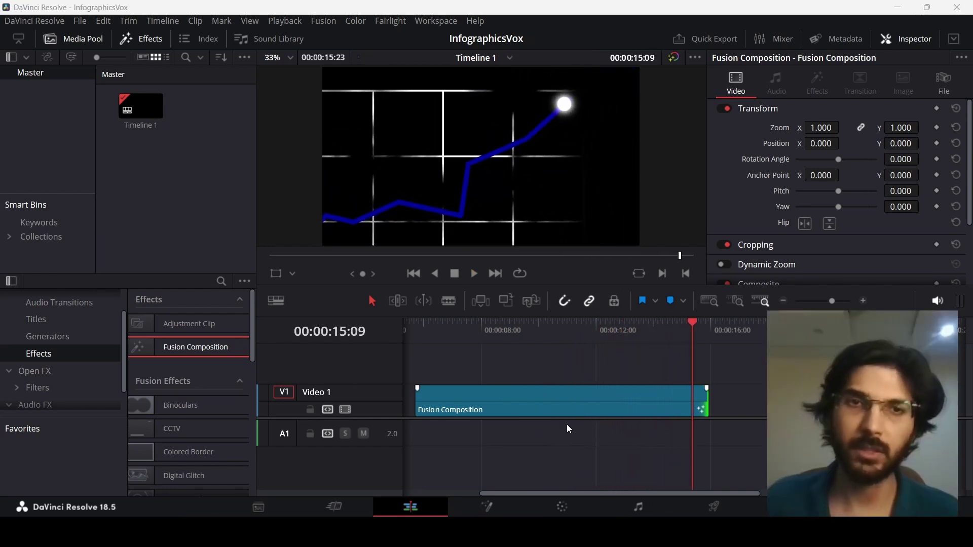